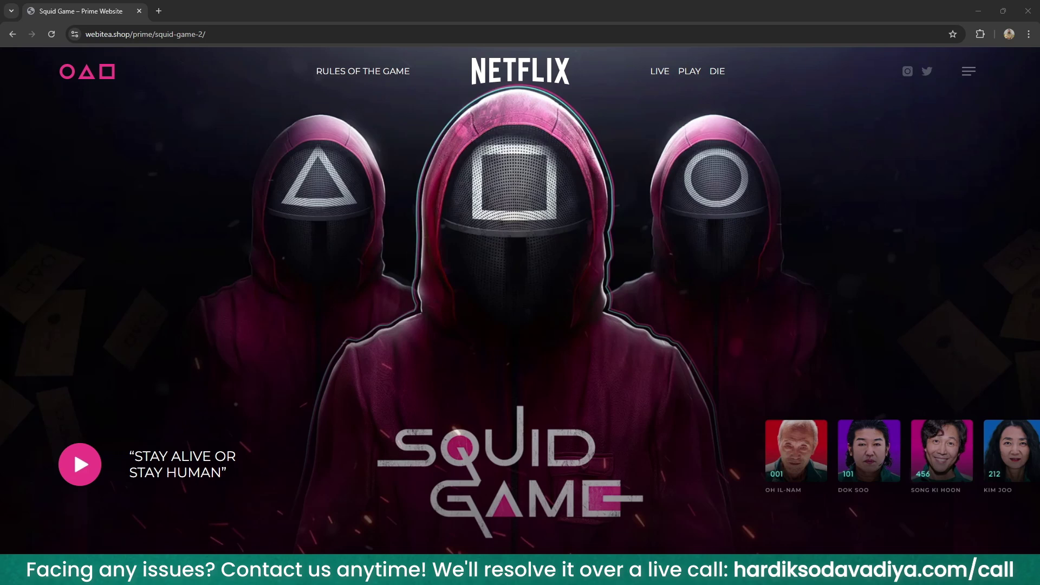
# - In a new browser tab, search for "web to figma" and open the Web to Figma extension's Chrome Web Store page
pyautogui.click(159, 11)
pyautogui.write('web to')
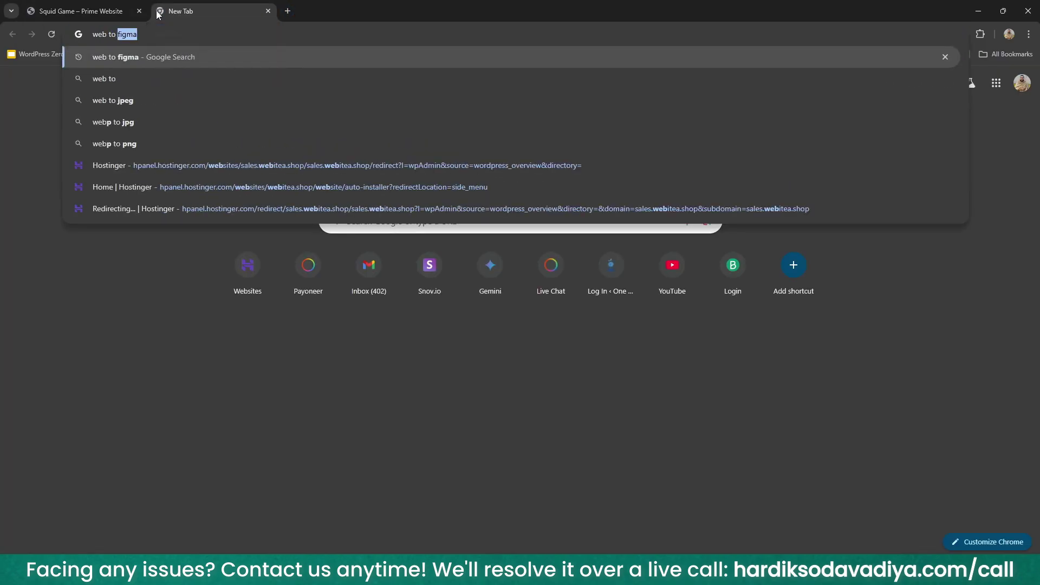
pyautogui.press('Return')
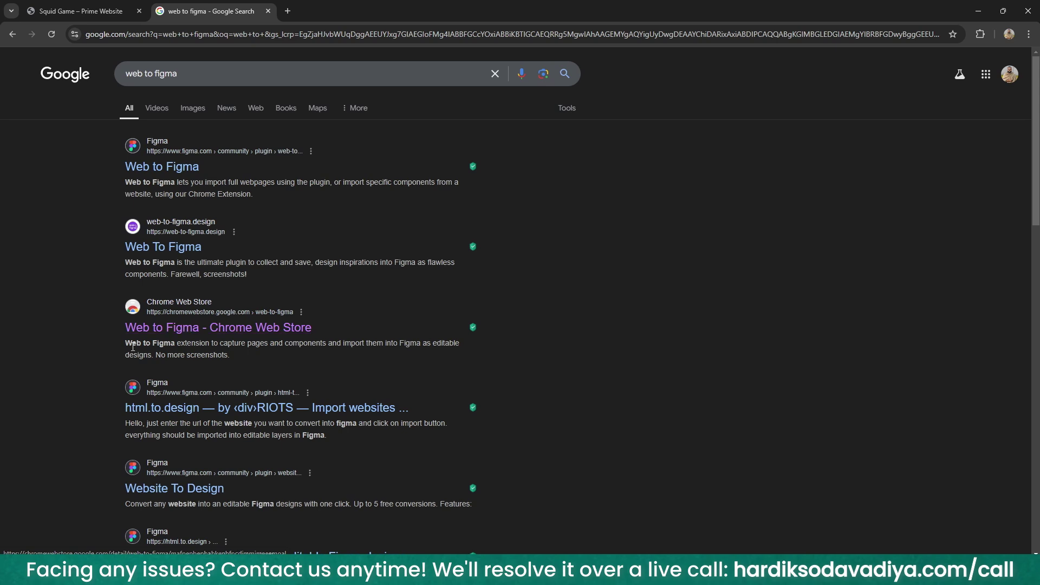
pyautogui.click(175, 331)
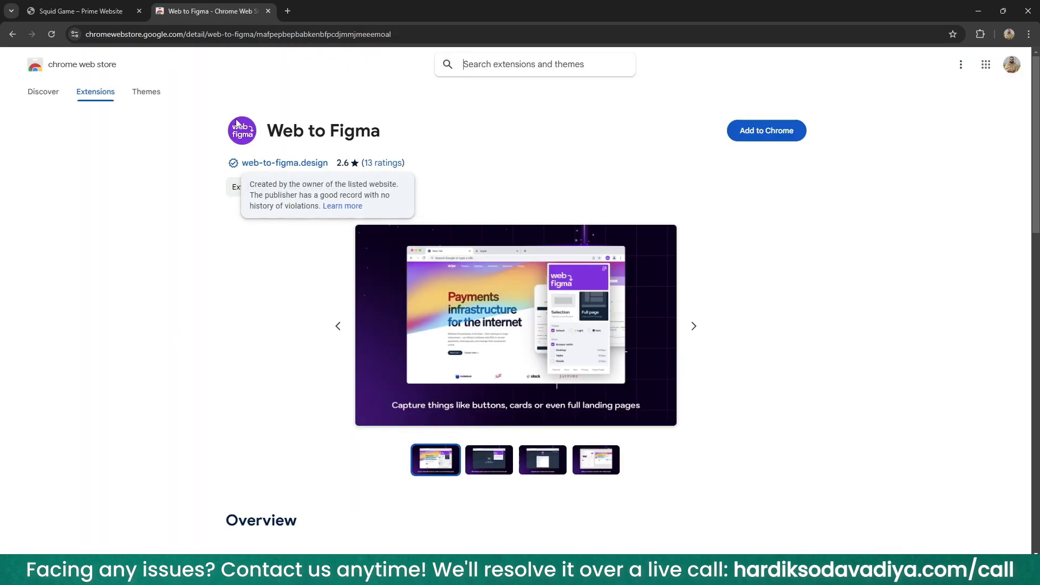
# - Install the Web to Figma extension in the browser and pin it
pyautogui.click(765, 142)
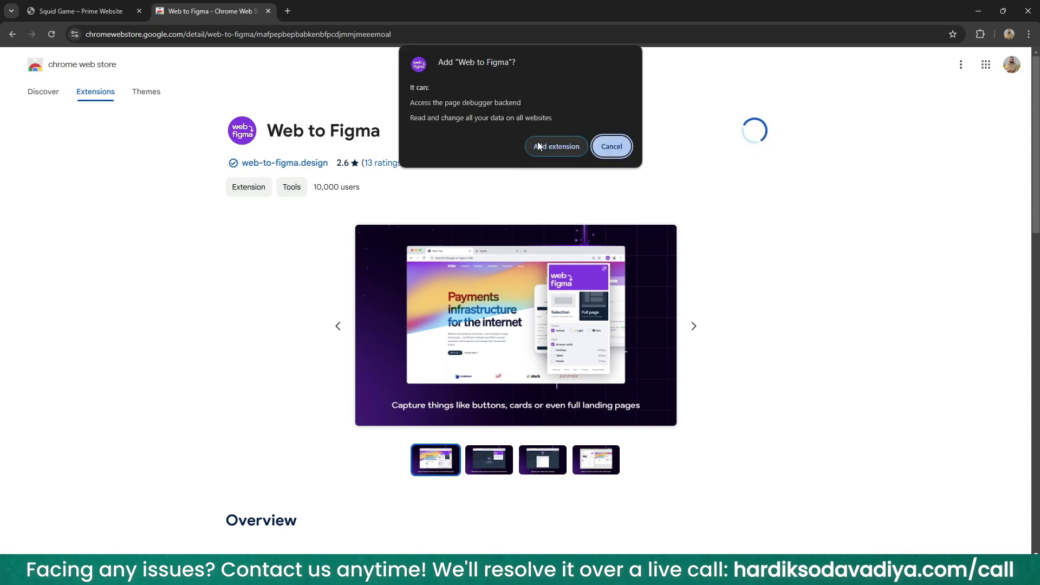
pyautogui.click(541, 145)
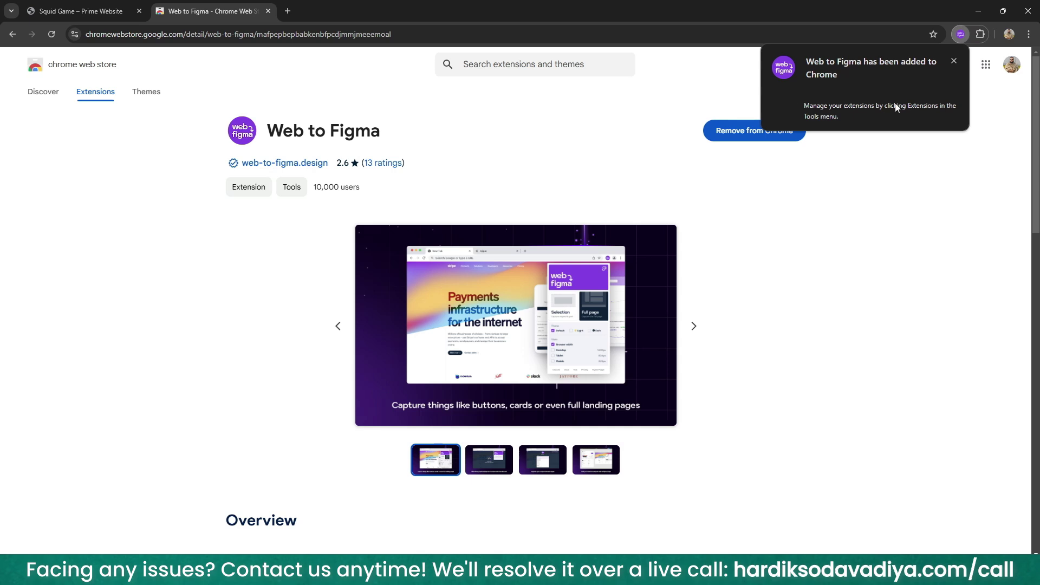
pyautogui.rightClick(961, 35)
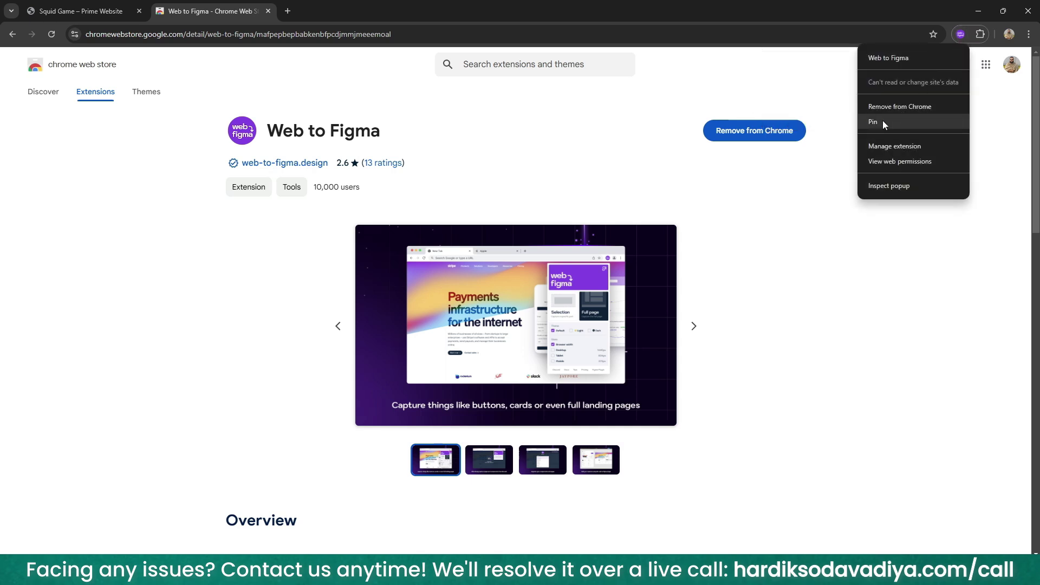
pyautogui.click(869, 116)
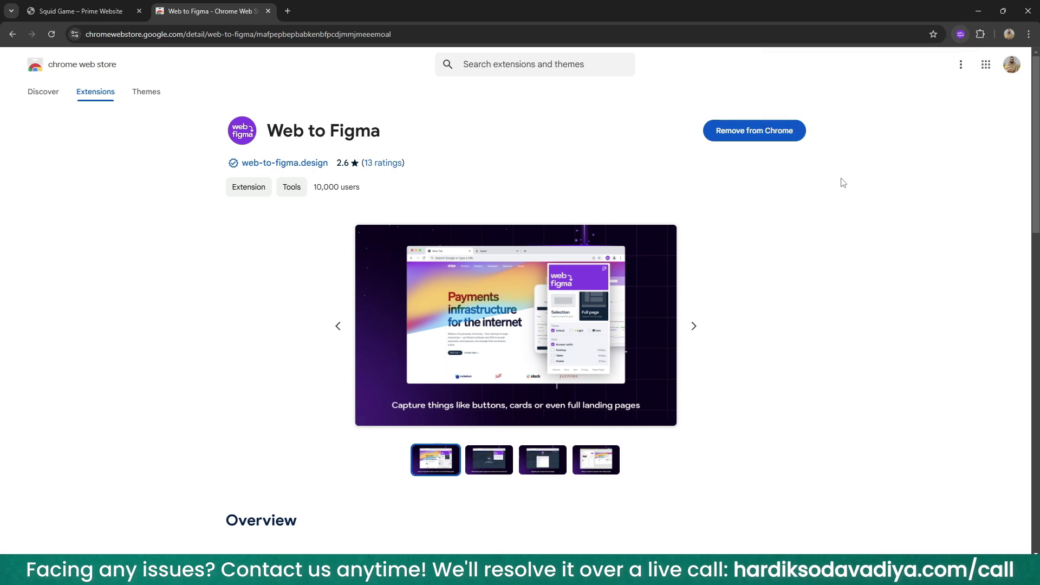
# - Go to figma.com and create a new design file
pyautogui.click(286, 30)
pyautogui.write('figma')
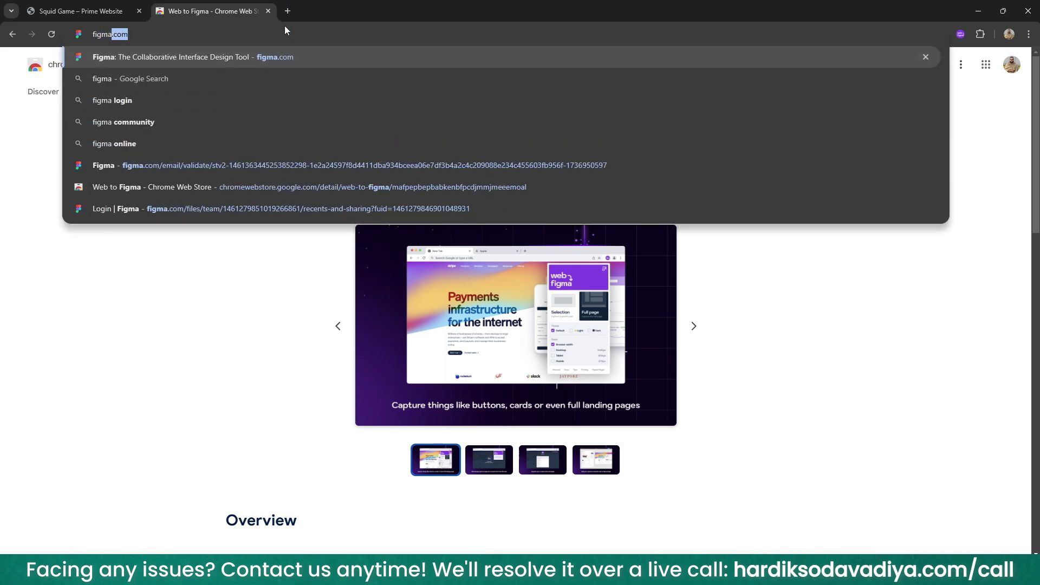
pyautogui.press('Return')
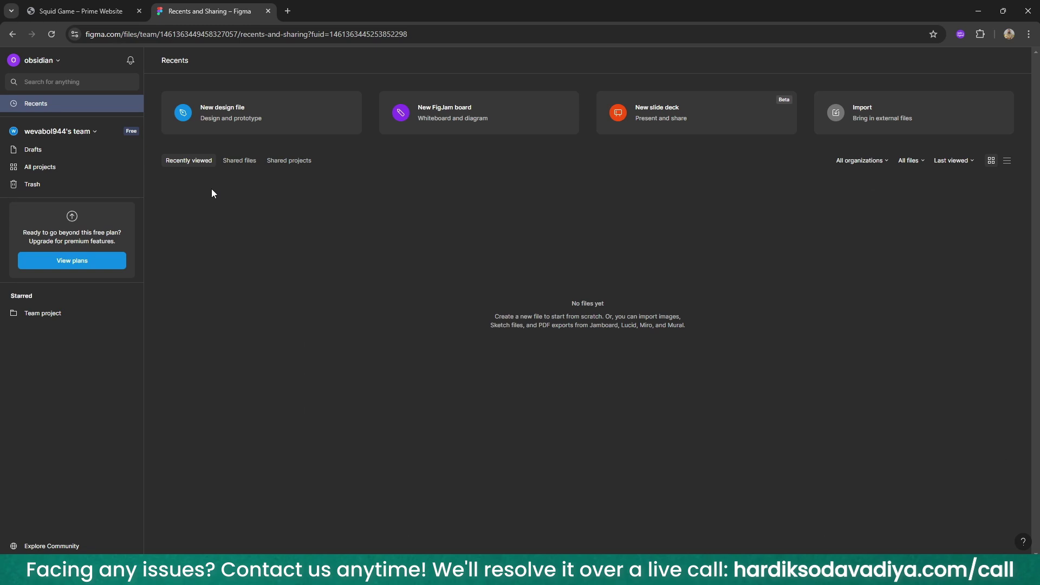
pyautogui.click(239, 112)
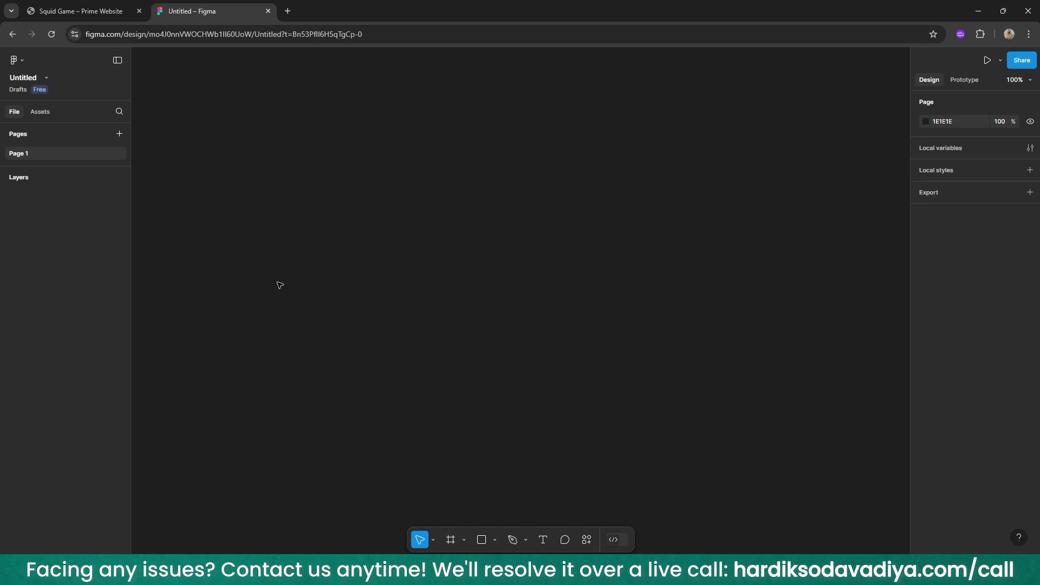
# - Rename the untitled design file as "Squid Game Hero Section"
pyautogui.doubleClick(26, 80)
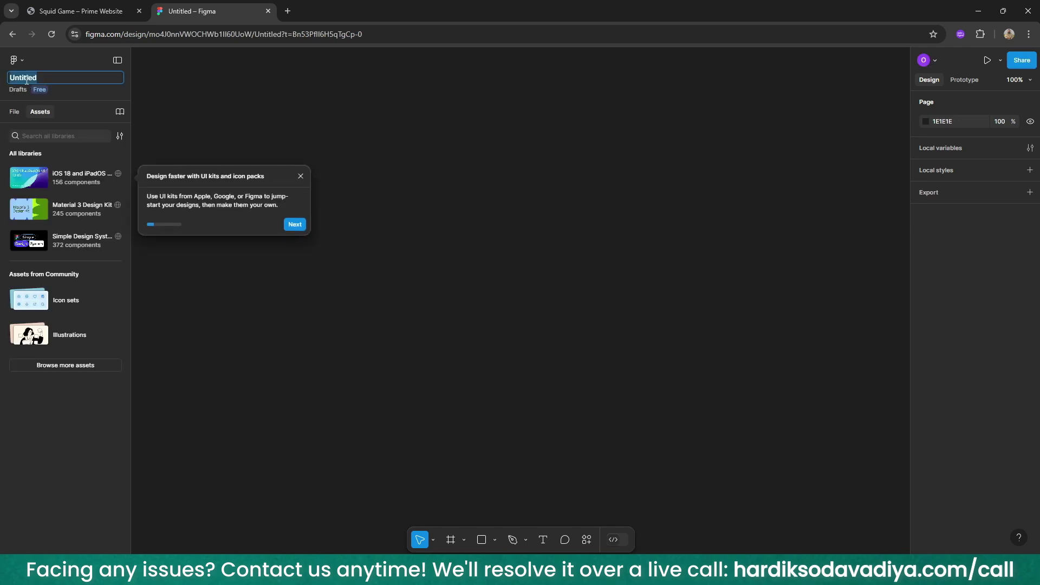
pyautogui.write('Squid Game Hero Ser')
pyautogui.write('tion')
pyautogui.press('Return')
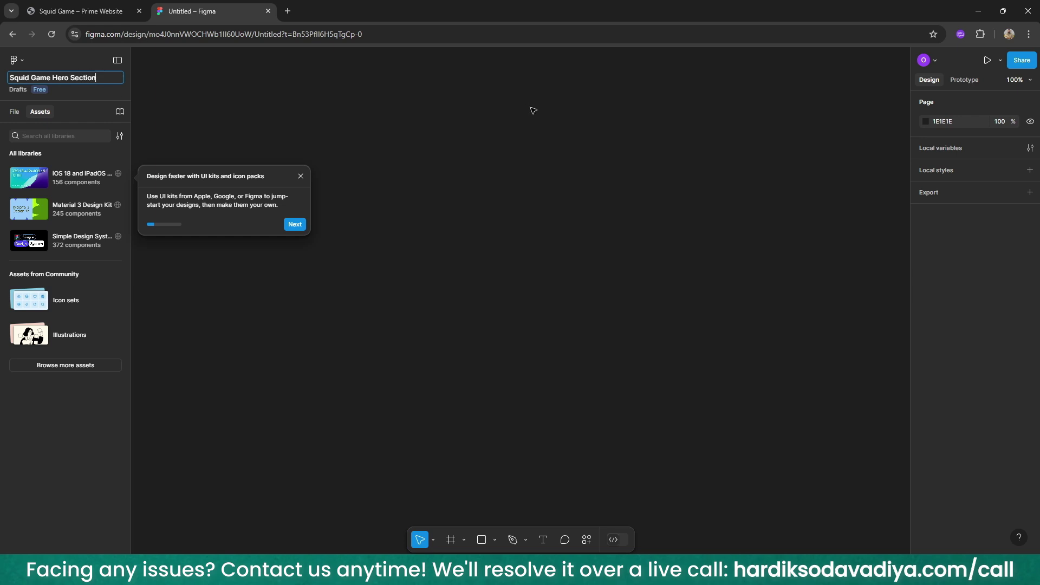
# - Replace the design file's tab with a new one, search for "web to figma" and open the plugin's Figma Community page
pyautogui.click(287, 12)
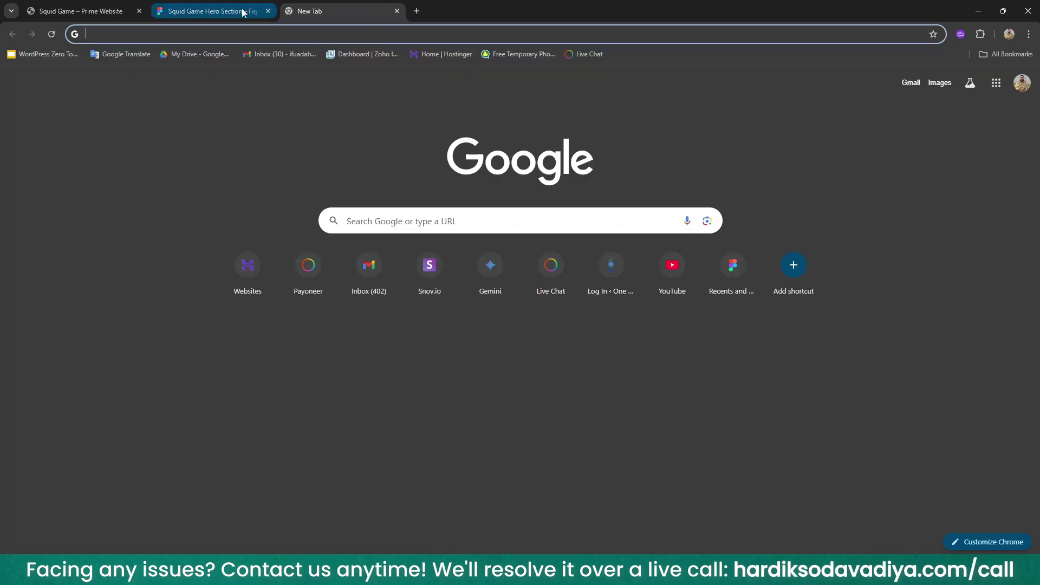
pyautogui.middleClick(243, 11)
pyautogui.click(201, 38)
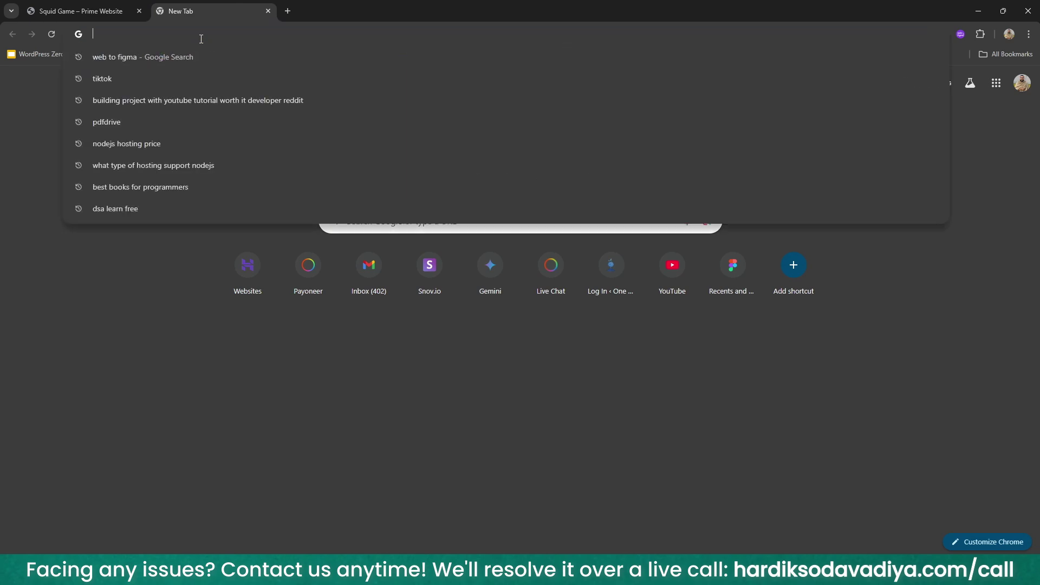
pyautogui.write('web to figma')
pyautogui.press('Return')
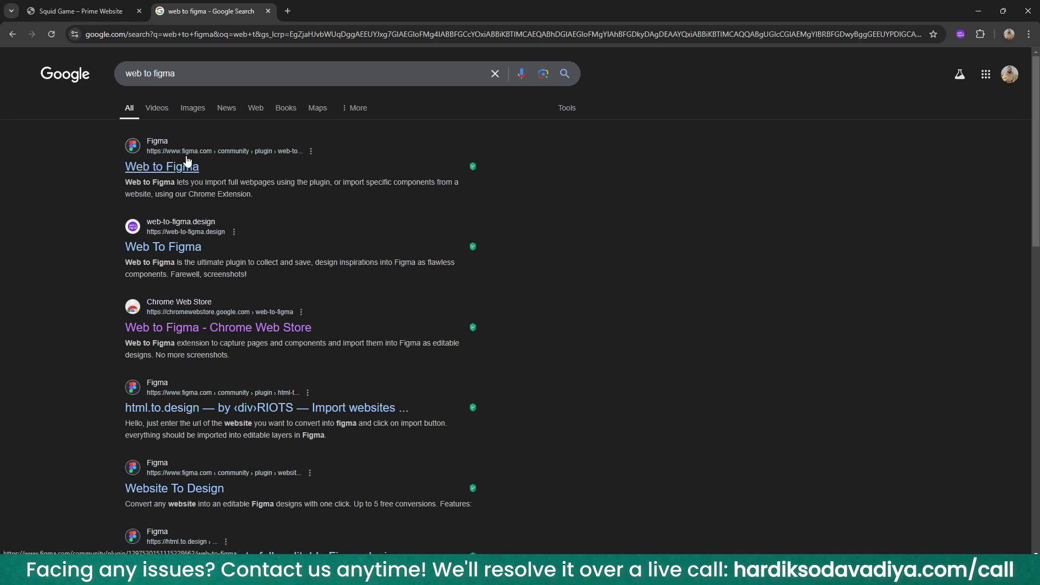
pyautogui.click(157, 173)
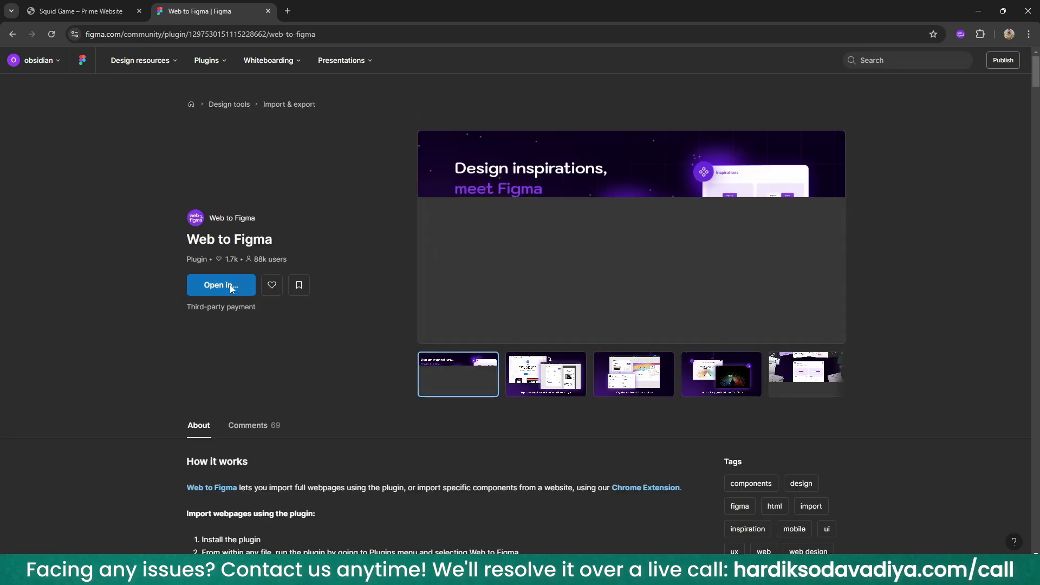
# - Open the Web to Figma plugin in the Squid Game Hero Section file, dismiss the UI kits tip and run the plugin
pyautogui.click(229, 284)
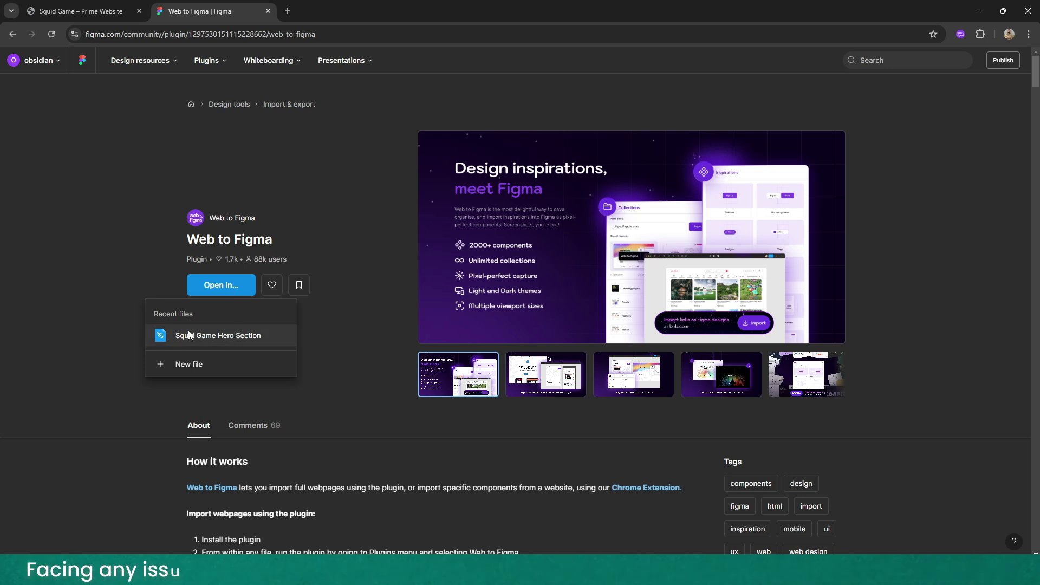
pyautogui.click(226, 337)
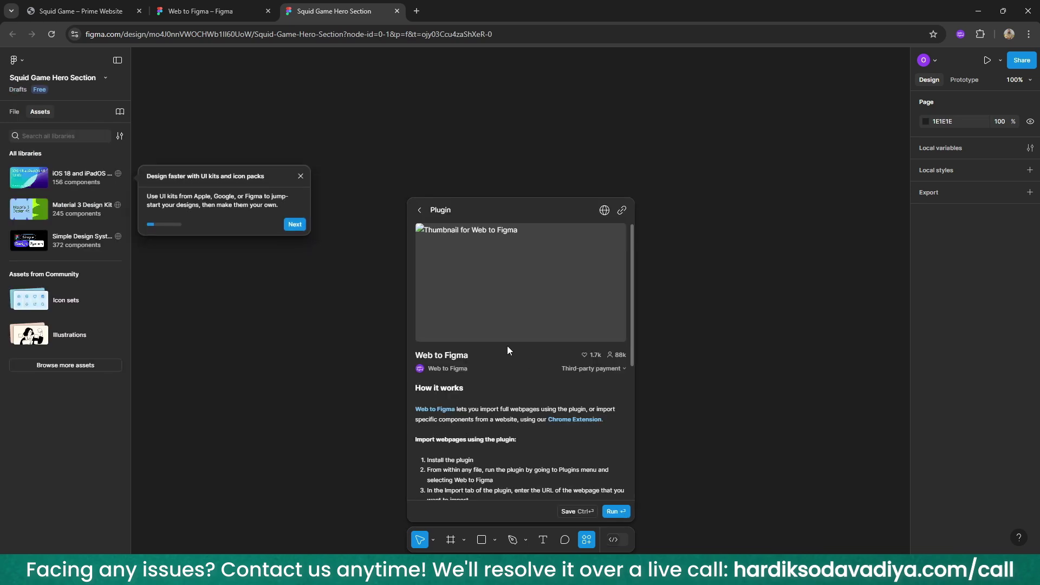
pyautogui.click(300, 176)
pyautogui.click(672, 394)
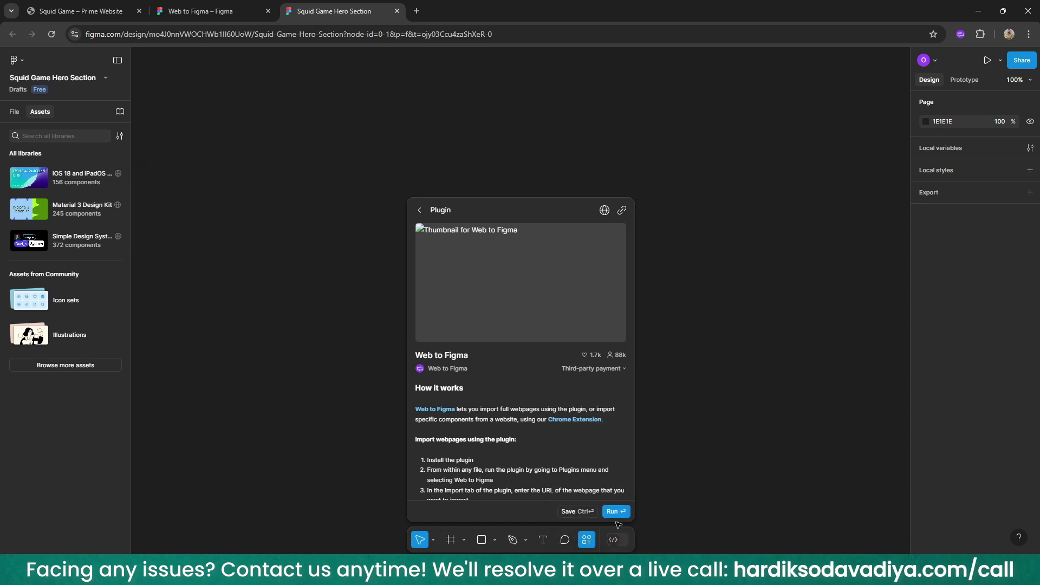
pyautogui.press('Escape')
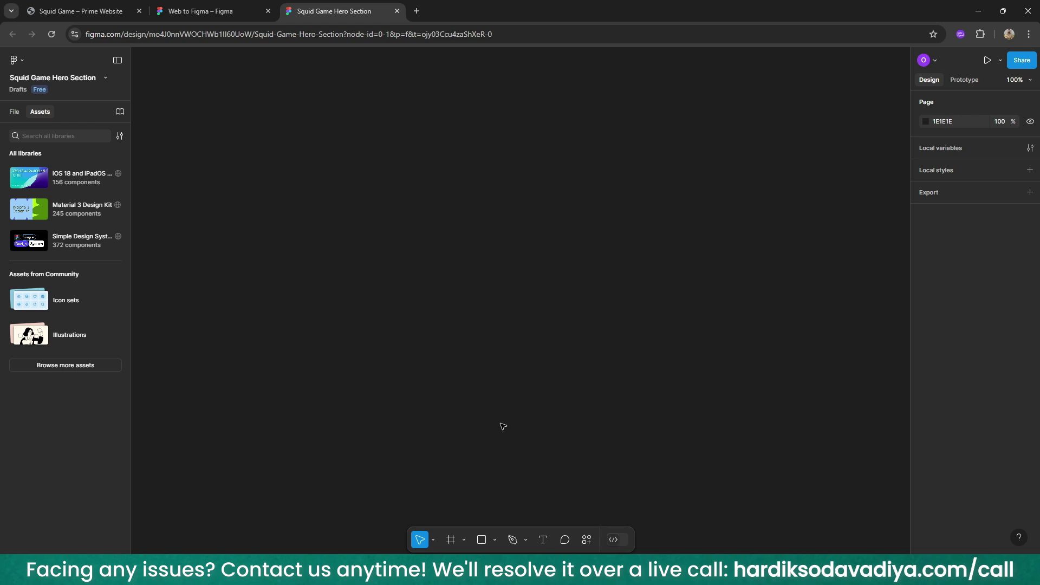
pyautogui.hotkey('ctrl', 'alt', 'p')
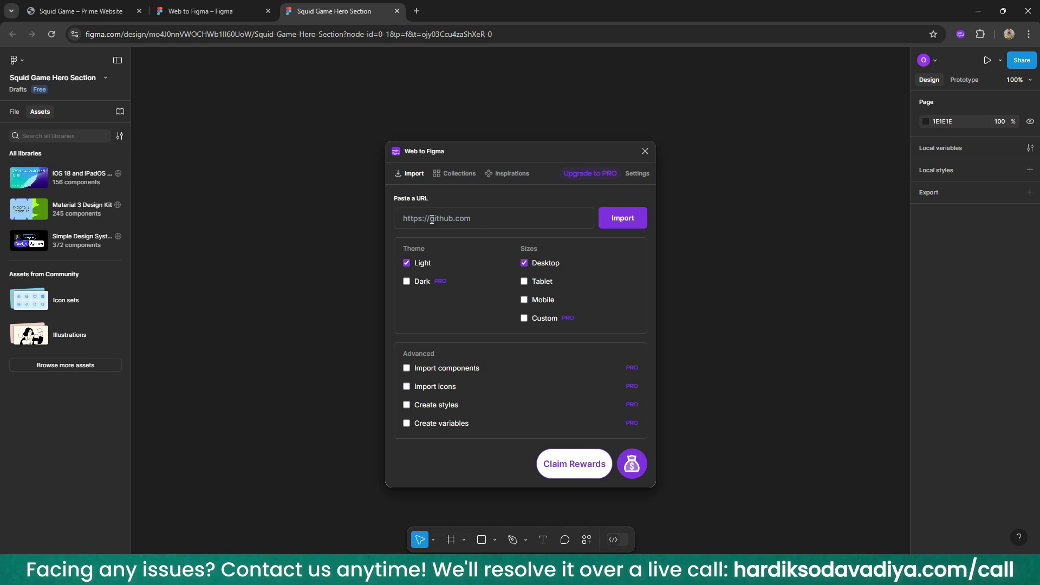
# - From the Squid Game page, log the Web to Figma extension in with Figma, allow account access and return to the page
pyautogui.click(75, 8)
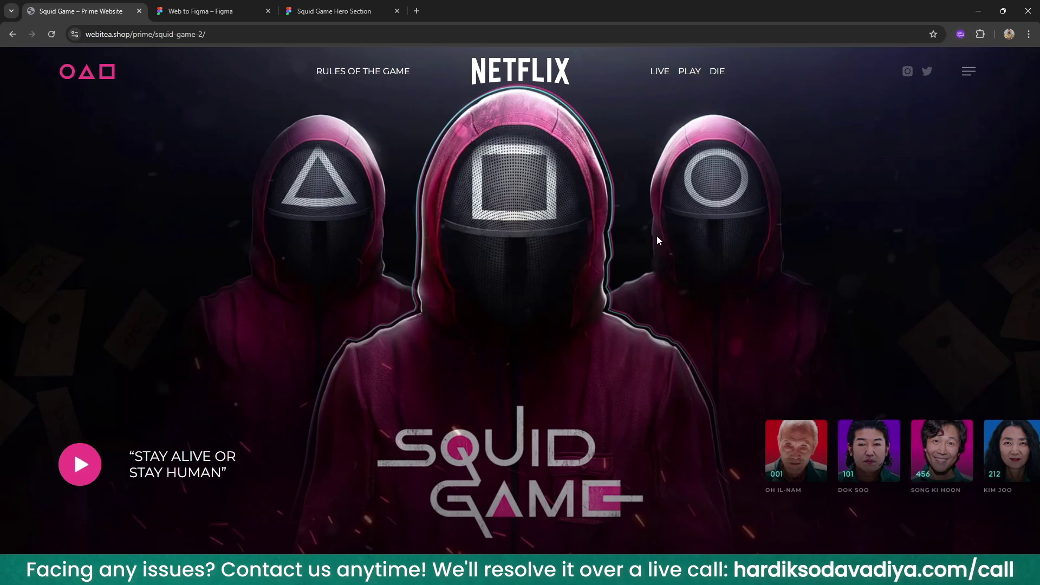
pyautogui.click(961, 33)
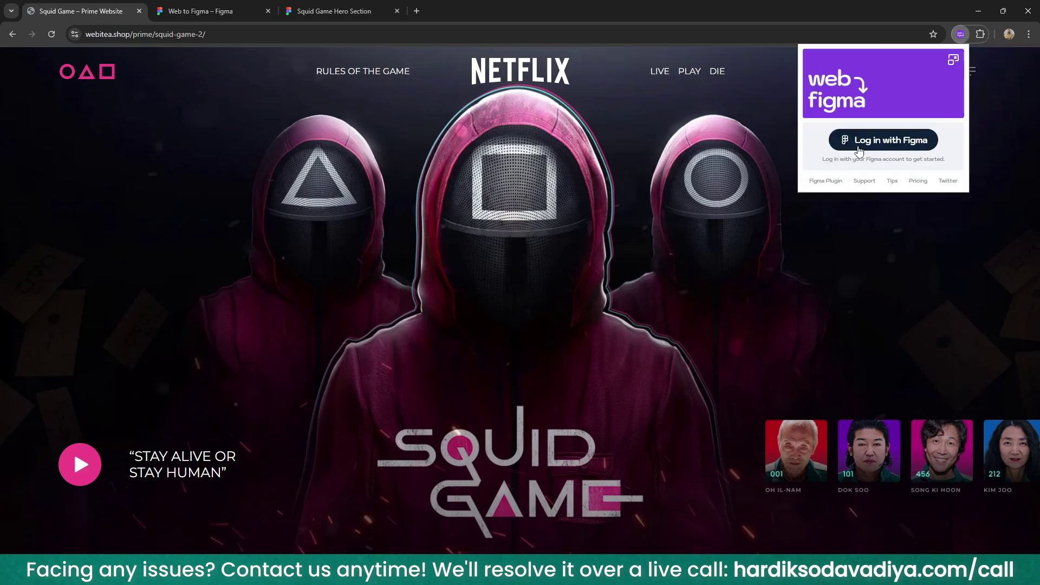
pyautogui.click(859, 150)
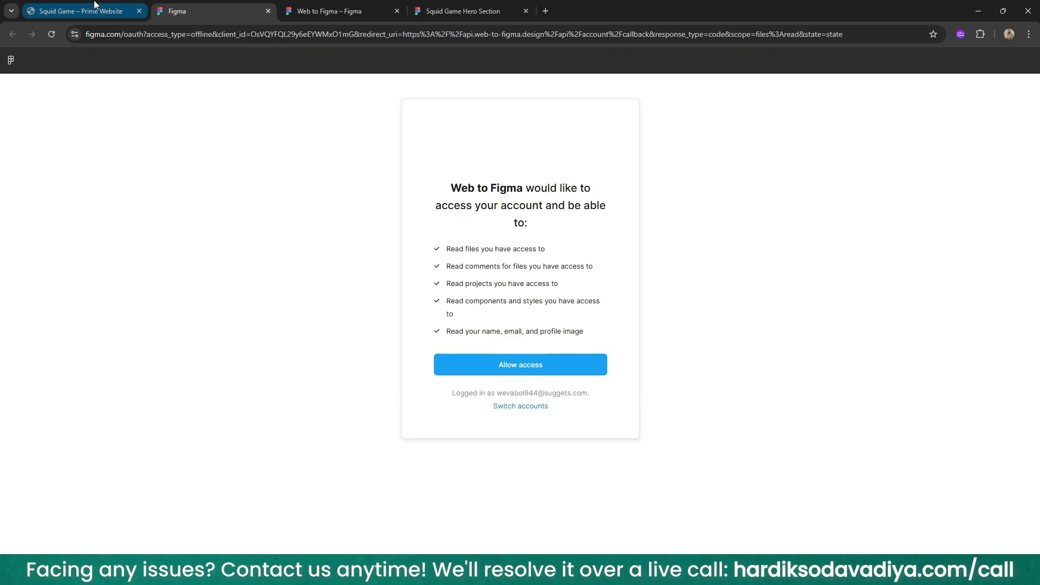
pyautogui.click(586, 364)
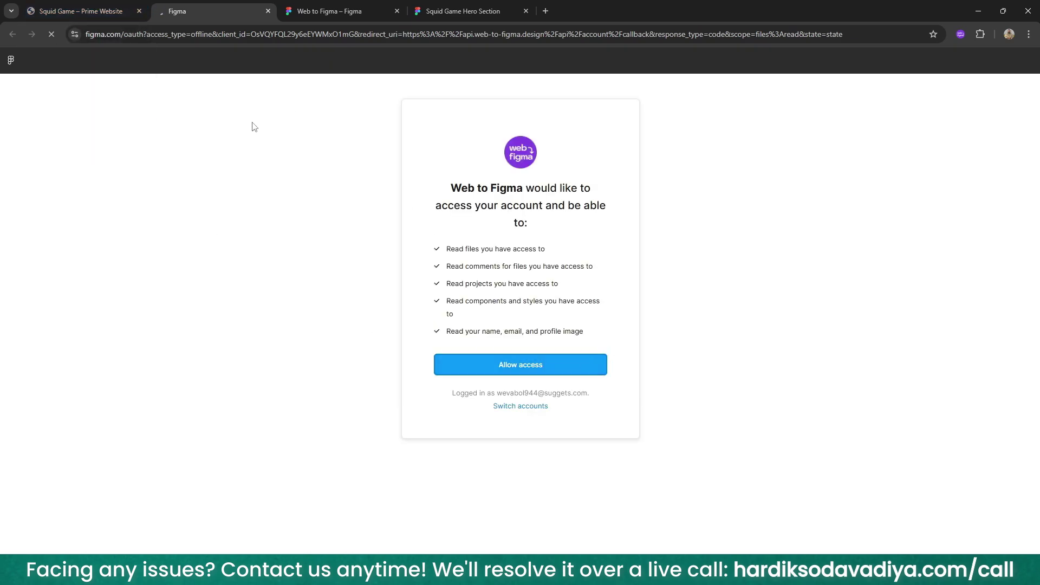
pyautogui.click(121, 5)
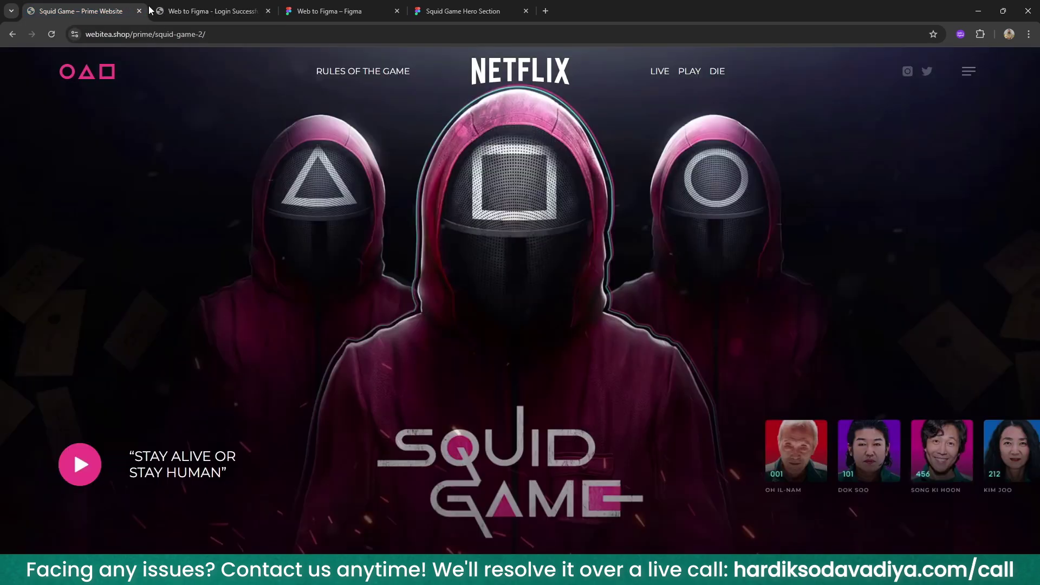
pyautogui.rightClick(549, 140)
pyautogui.click(586, 185)
pyautogui.click(961, 34)
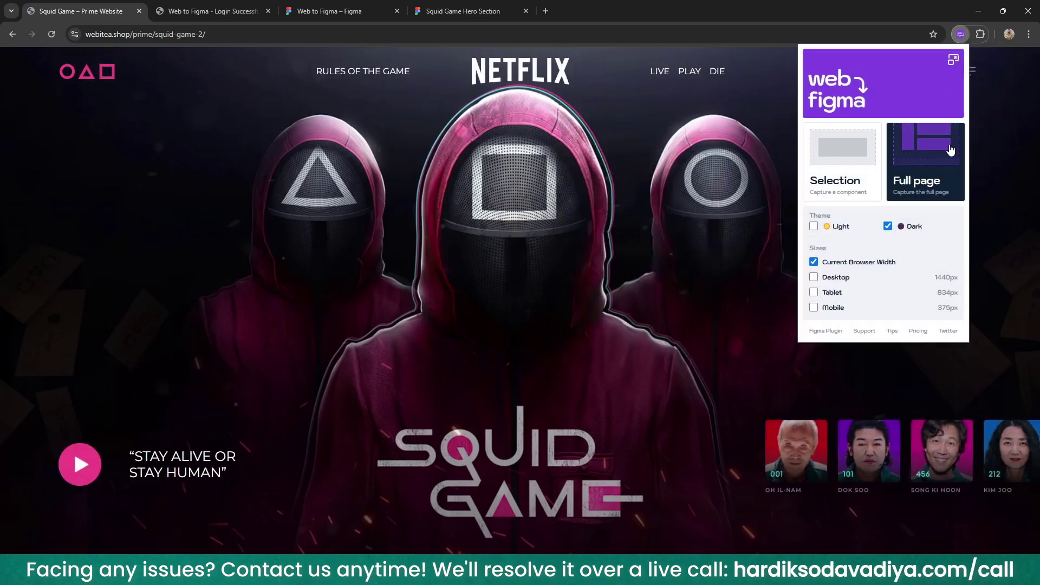
pyautogui.click(866, 176)
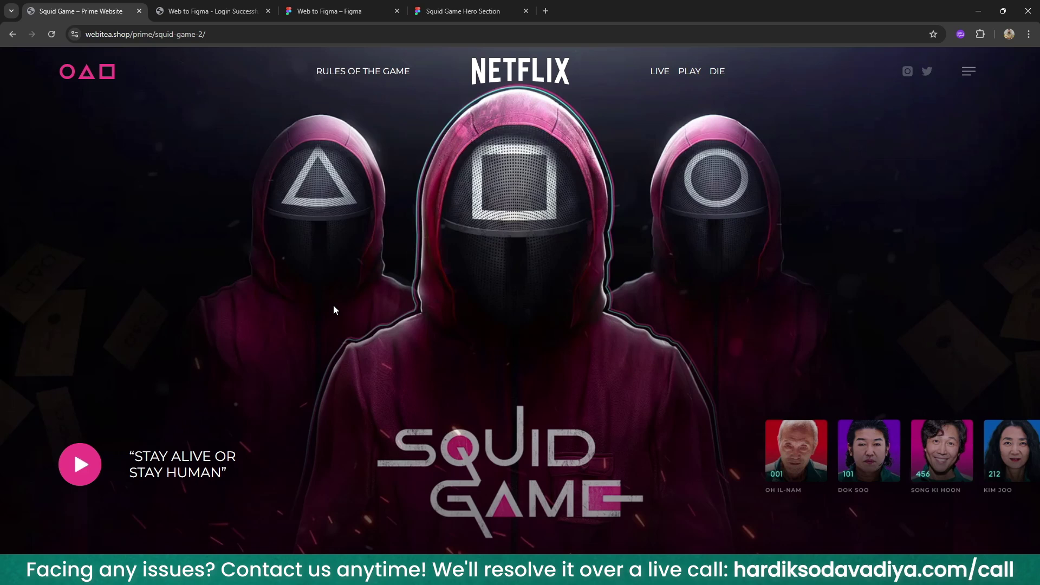
# - Switch the Light theme option in the Web to Figma extension and capture the full Squid Game page at the current browser width
pyautogui.click(958, 35)
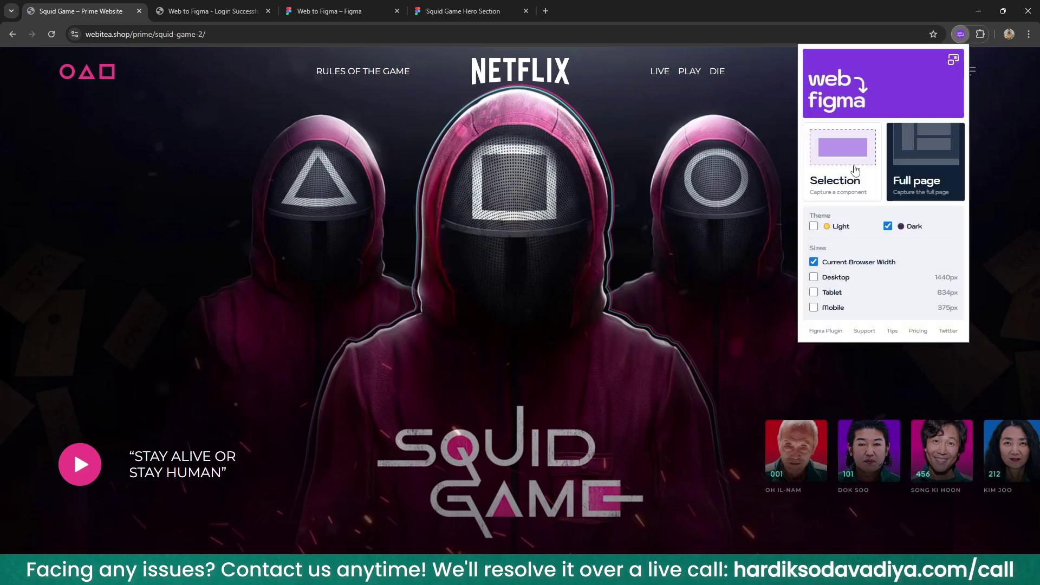
pyautogui.click(814, 226)
pyautogui.click(945, 160)
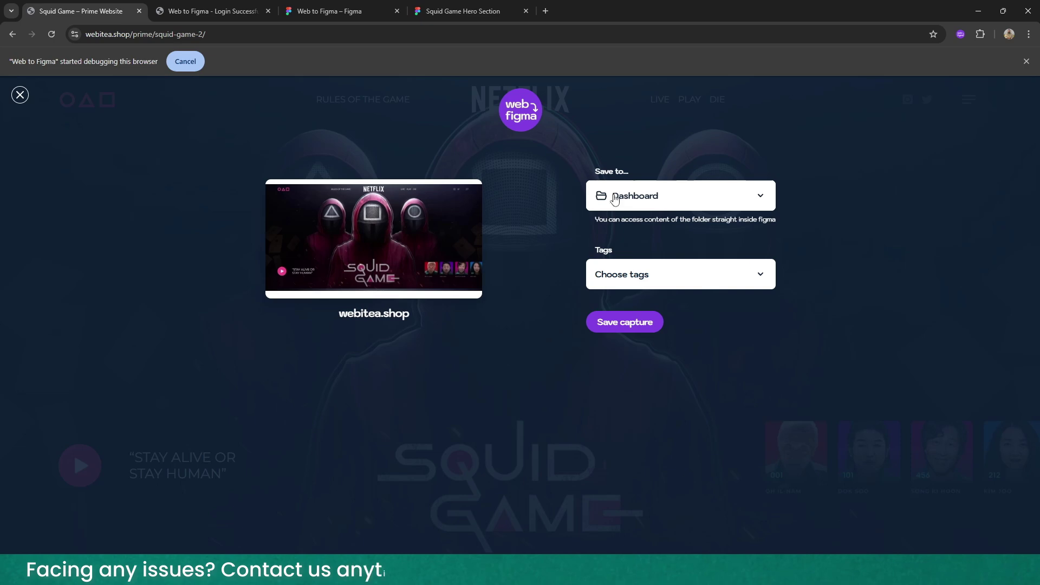
# - Choose Landing Page as the collection in which to save the webitea.shop capture
pyautogui.click(622, 194)
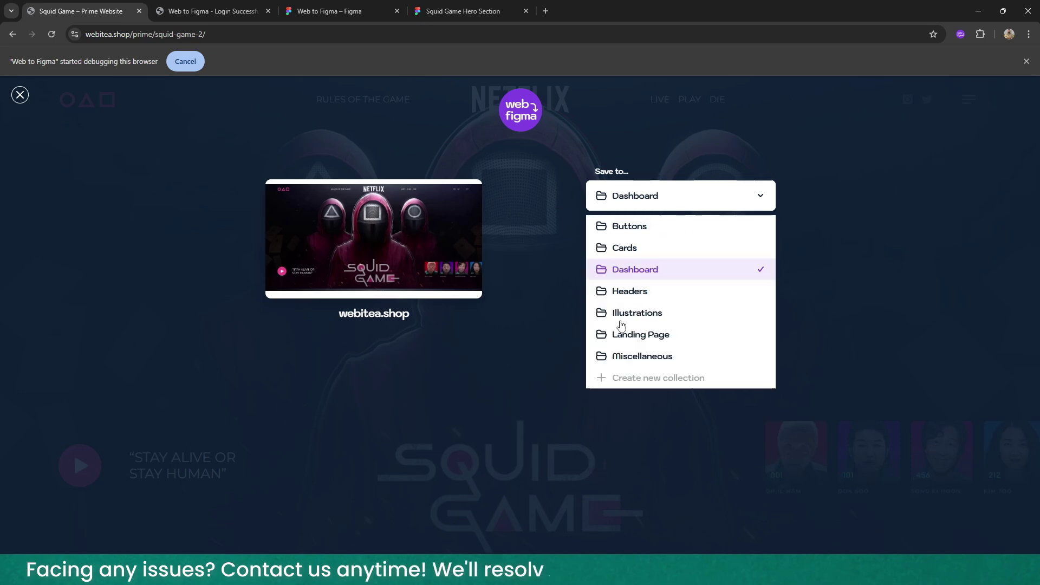
pyautogui.click(643, 353)
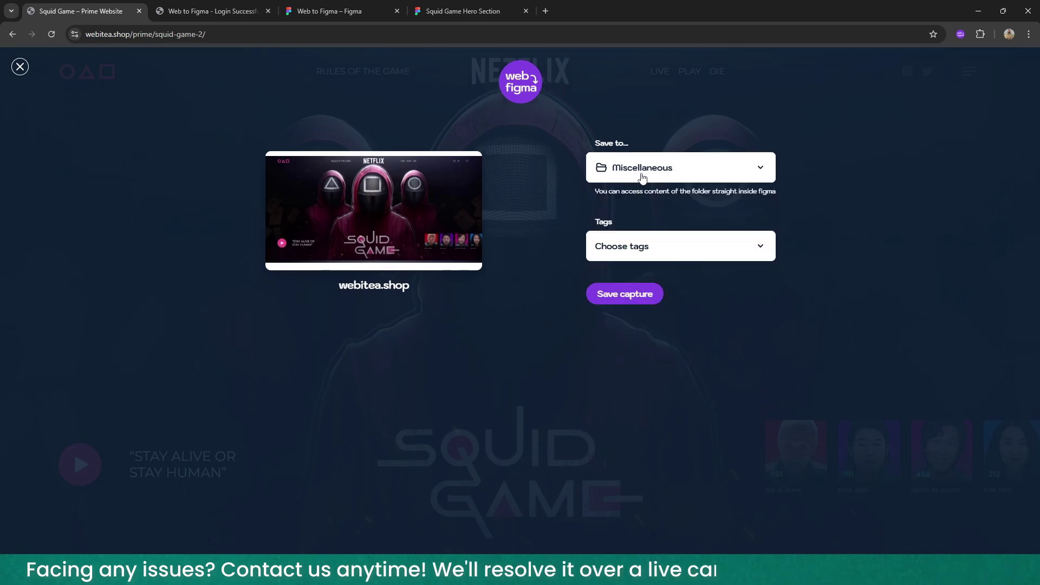
pyautogui.click(642, 177)
pyautogui.click(648, 305)
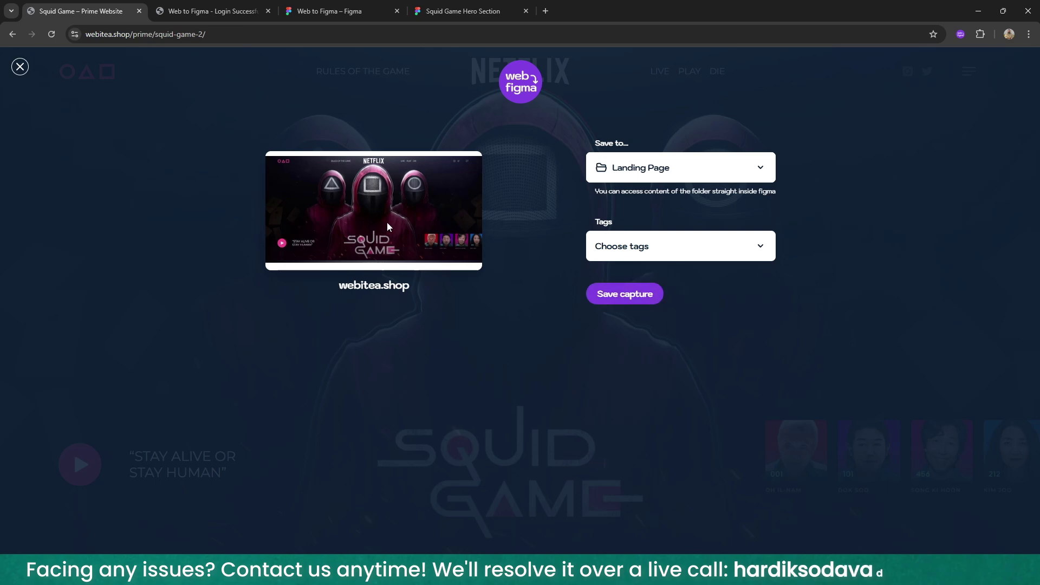
pyautogui.click(685, 171)
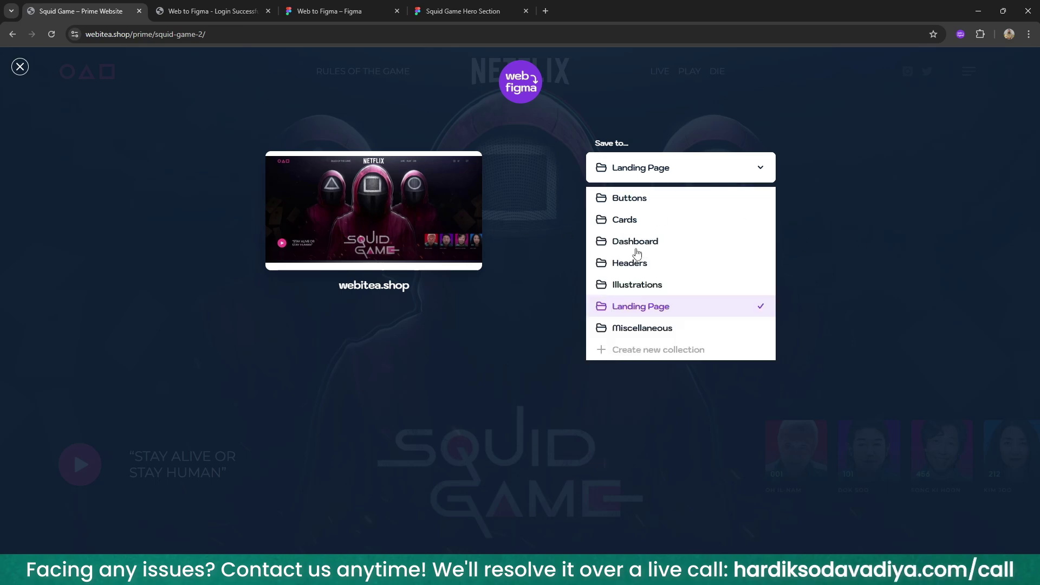
pyautogui.click(505, 294)
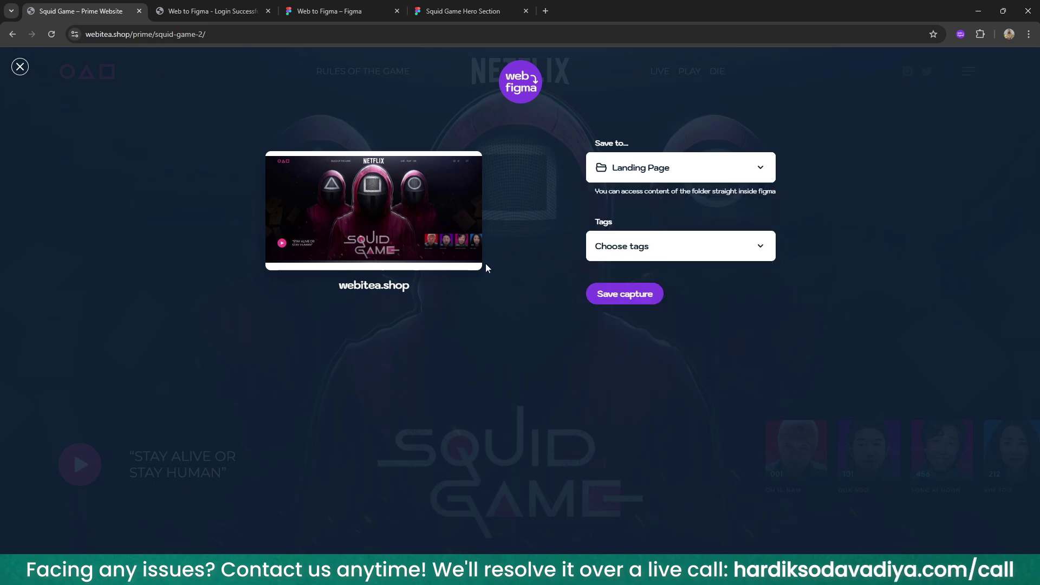
# - Save the webitea.shop capture and run the Web to Figma plugin in the Squid Game Hero Section file
pyautogui.click(633, 294)
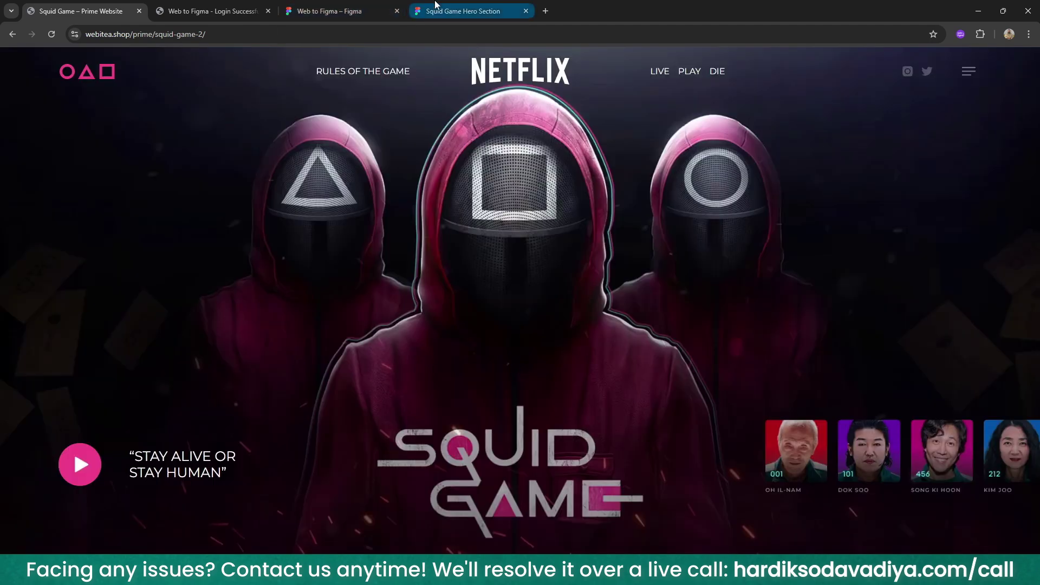
pyautogui.click(331, 11)
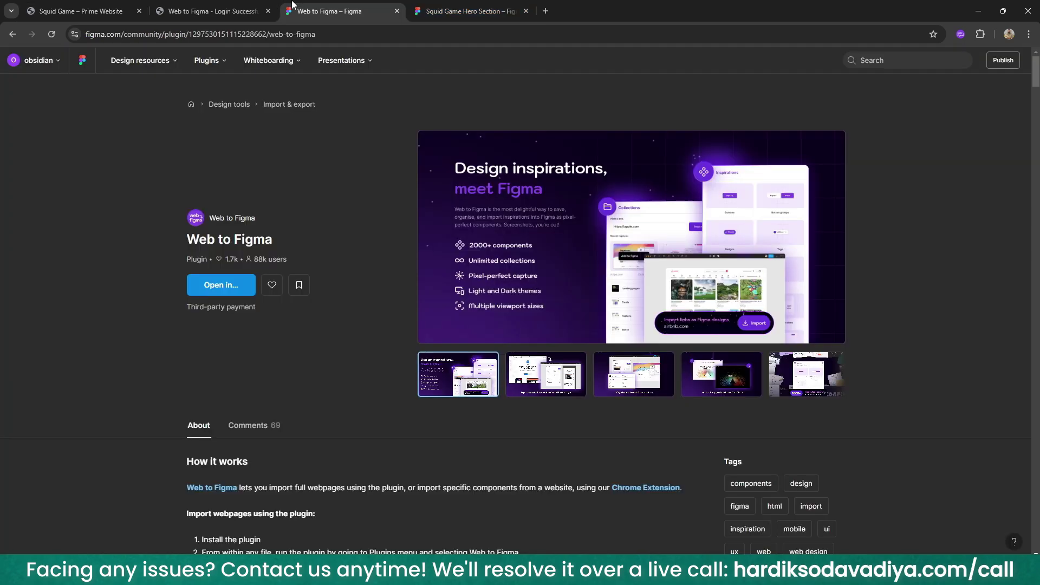
pyautogui.click(221, 285)
pyautogui.click(223, 334)
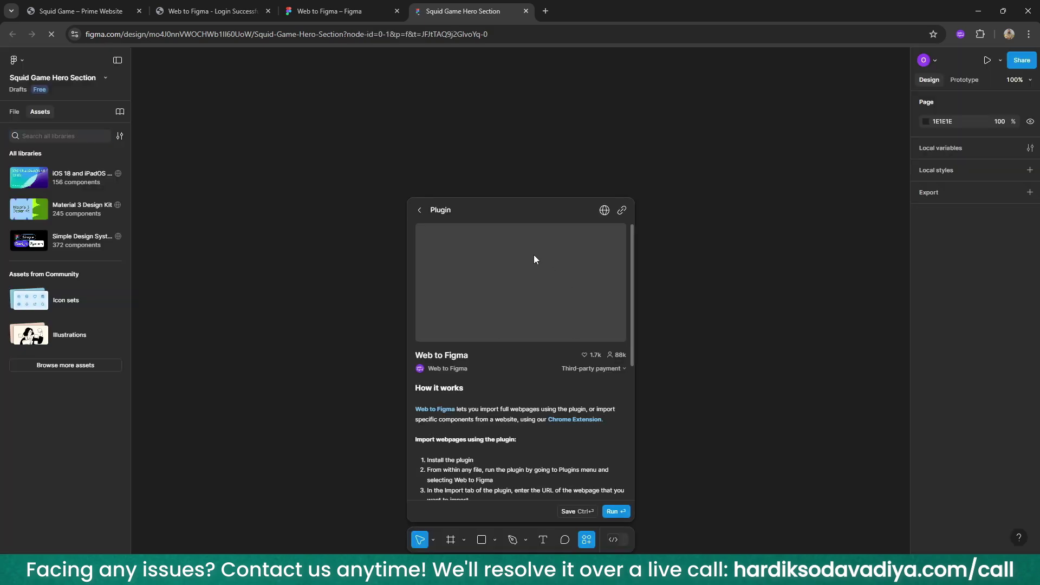
pyautogui.click(613, 512)
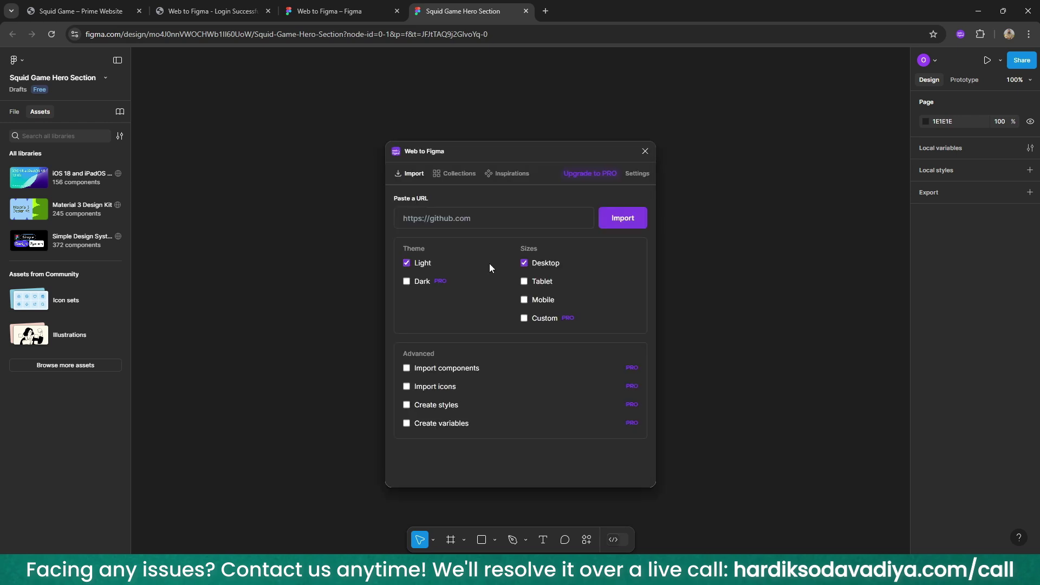
# - Add the Squid Game capture from the plugin's Landing Page collection to the design file
pyautogui.click(462, 176)
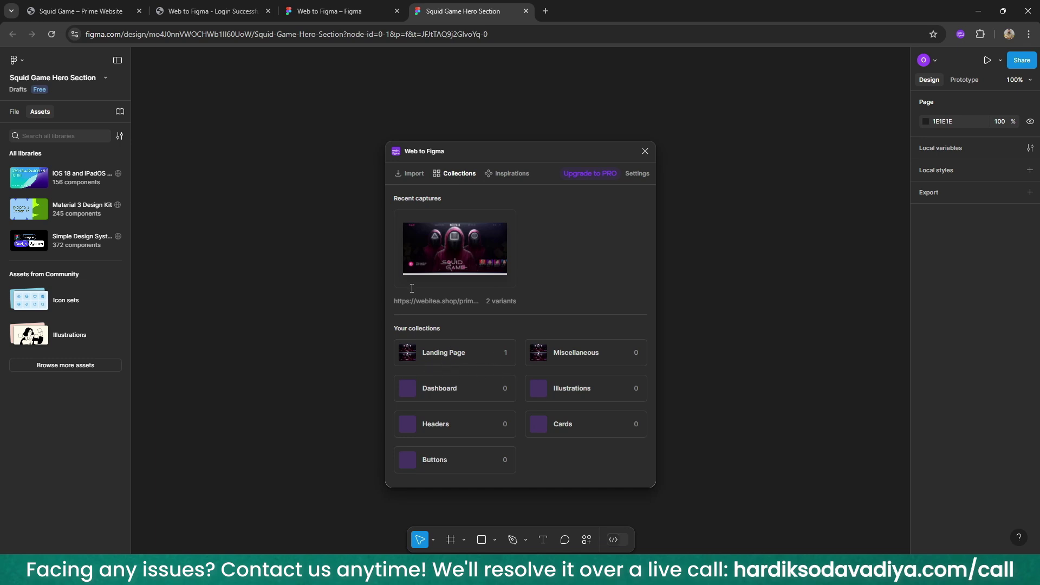
pyautogui.hotkey('ctrl', '1')
pyautogui.click(499, 5)
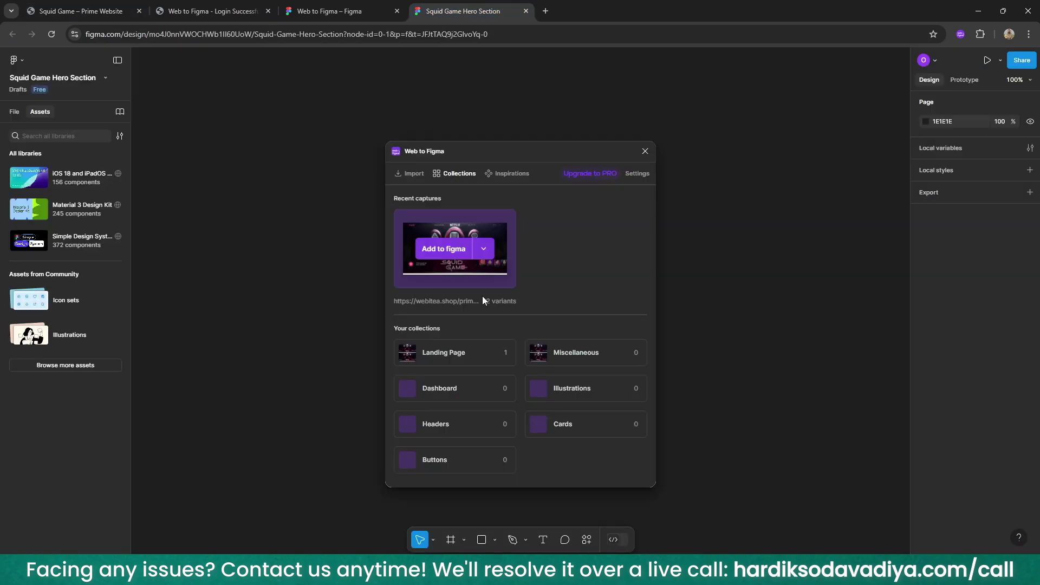
pyautogui.click(457, 357)
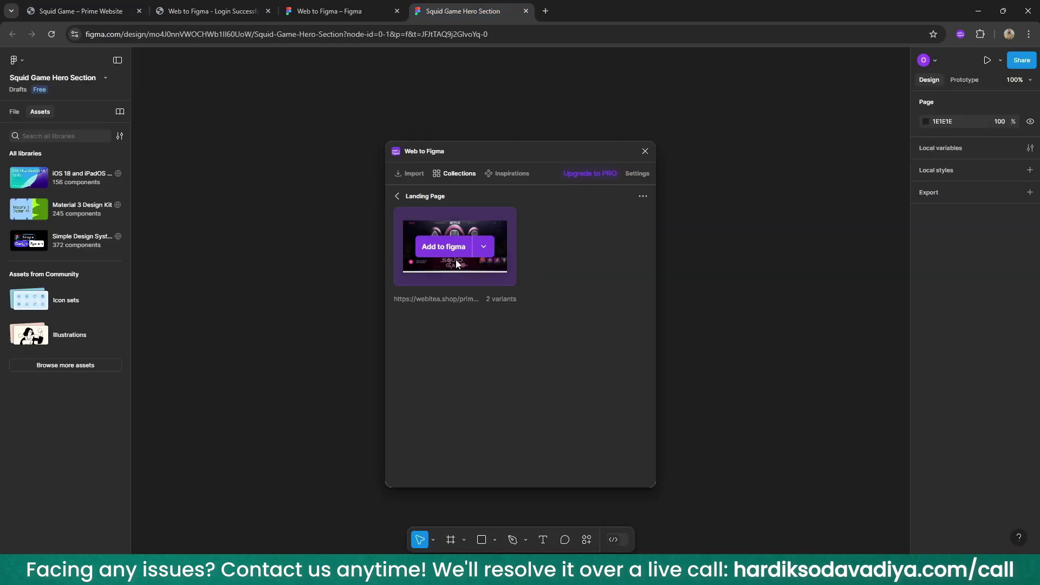
pyautogui.click(443, 247)
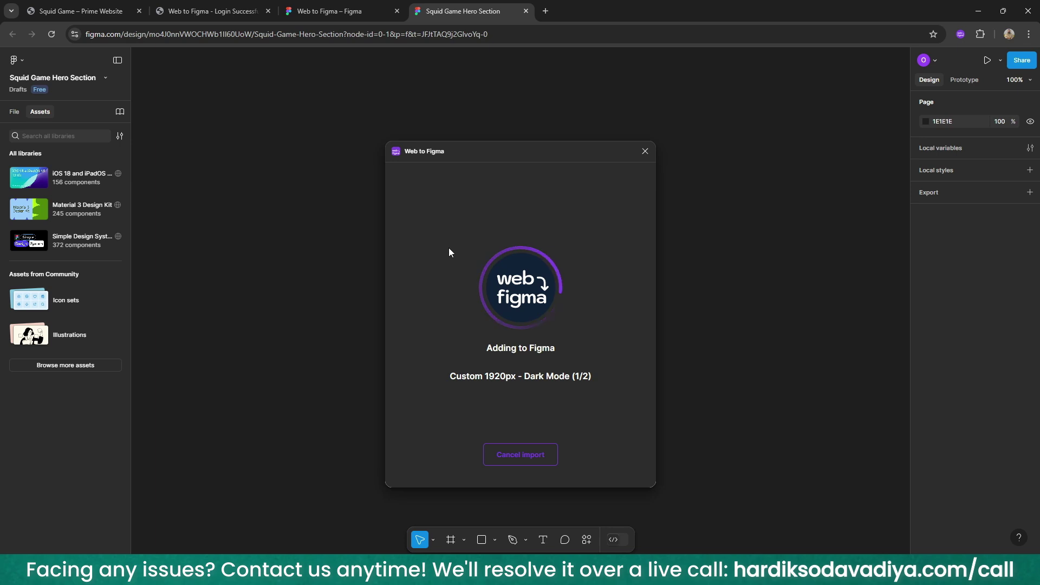
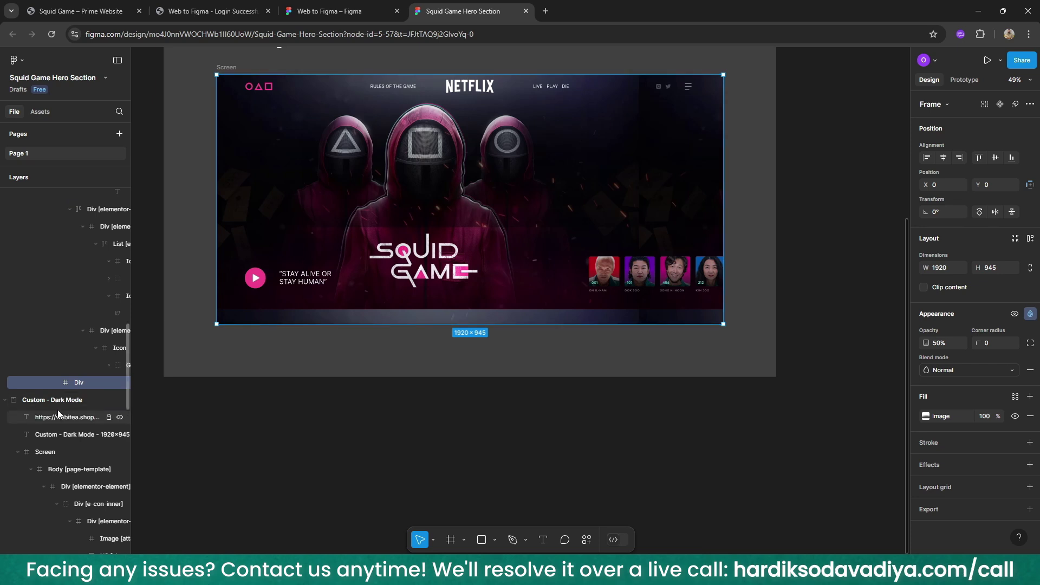
# - Hide the Custom - Dark Mode section
pyautogui.click(65, 401)
pyautogui.click(119, 401)
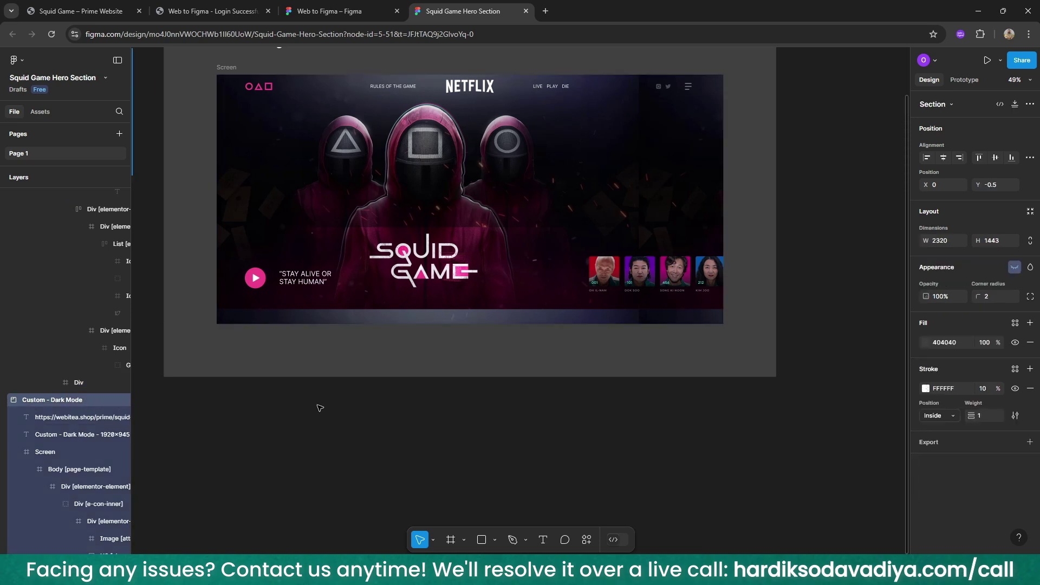
# - Examine the nested layers of the Custom - Light Mode section, widening the layer list to show their full names
pyautogui.scroll(-3, 64, 352)
pyautogui.scroll(6, 68, 372)
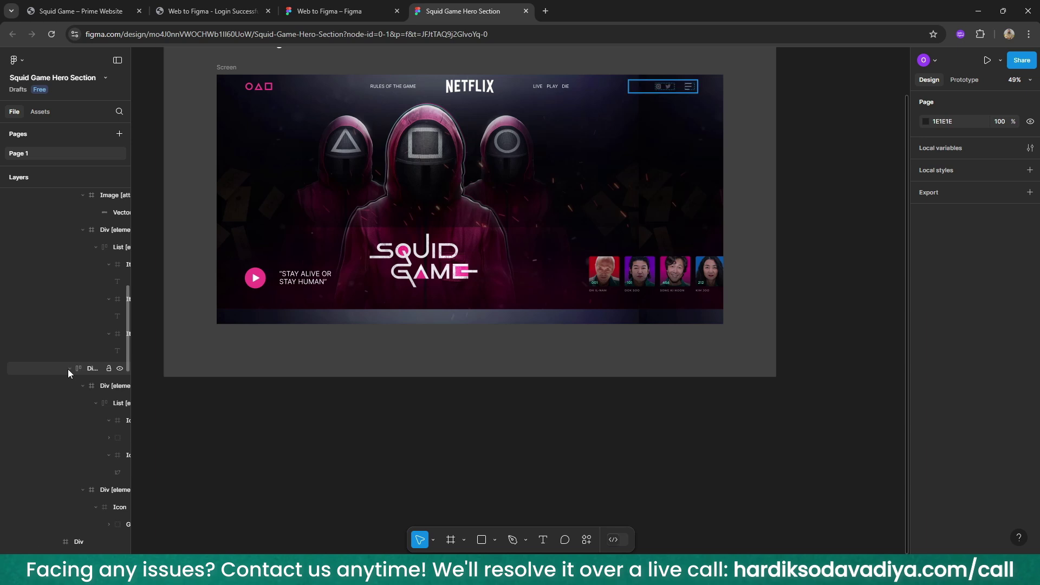
pyautogui.hscroll(3, 65, 368)
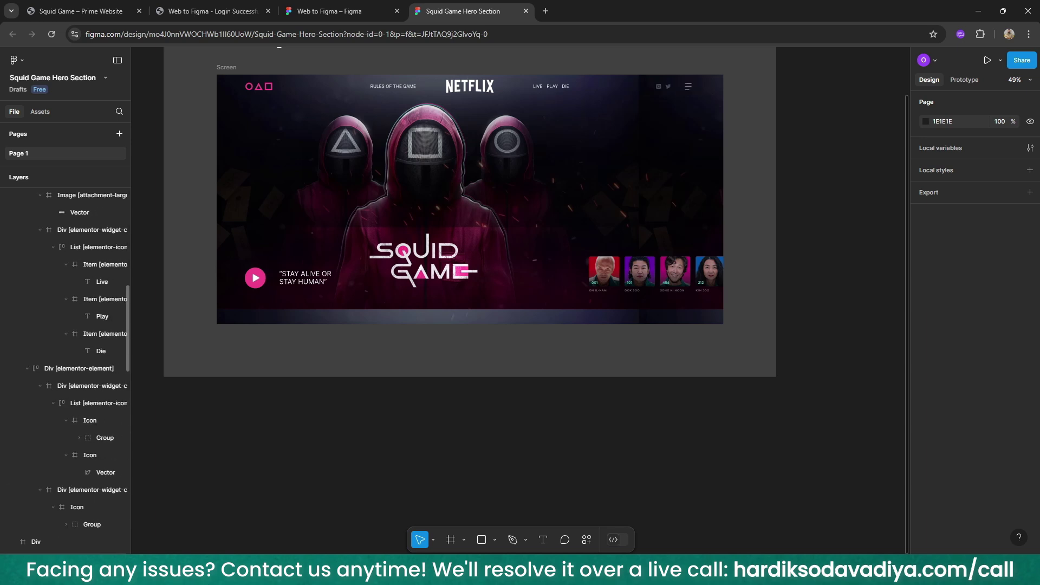
pyautogui.hscroll(-1, 81, 340)
pyautogui.scroll(3, 81, 340)
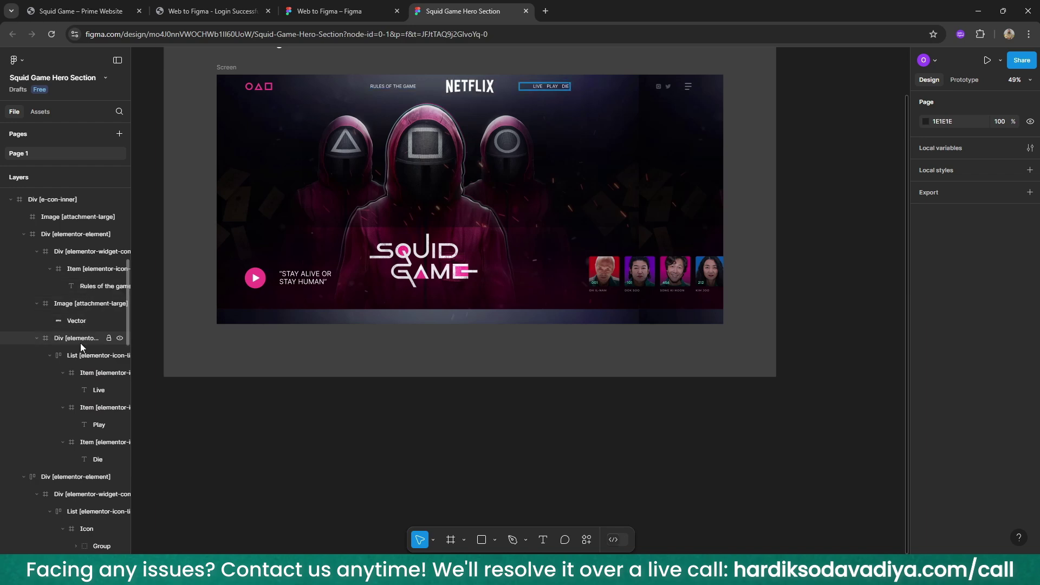
pyautogui.scroll(-3, 69, 489)
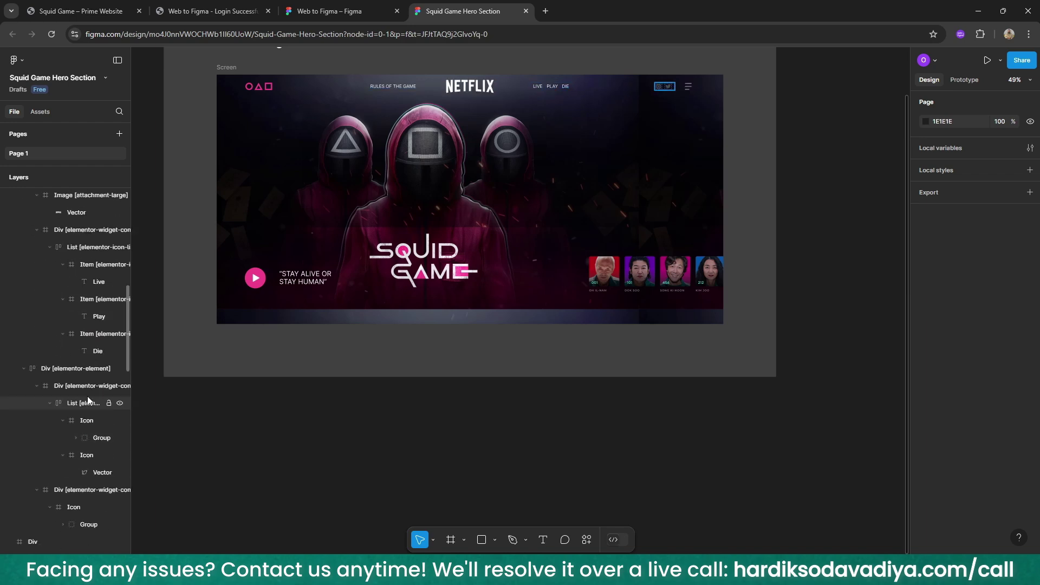
pyautogui.click(96, 351)
pyautogui.moveTo(130, 347); pyautogui.dragTo(256, 336)
pyautogui.doubleClick(132, 266)
# - Enlarge the tiled background image of the light-mode Div [elementor-element] frame to 120% so that it spans the full 1920 px width
pyautogui.click(126, 282)
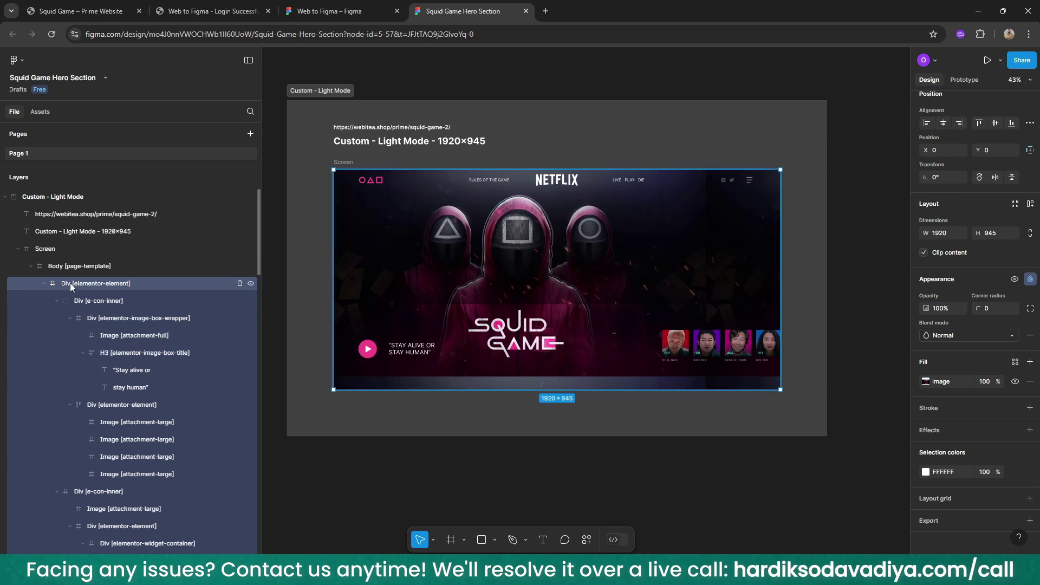
pyautogui.click(950, 386)
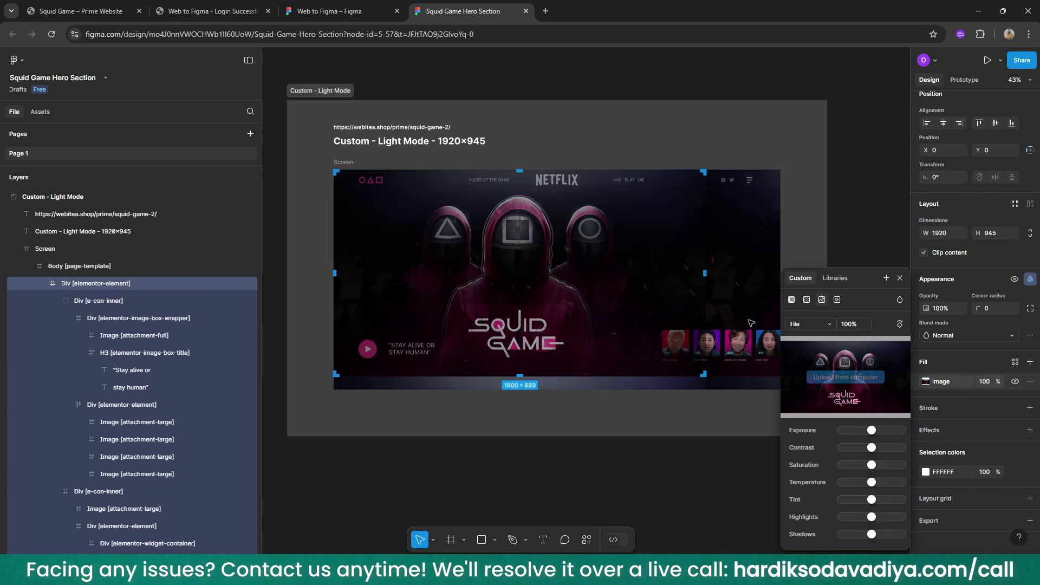
pyautogui.moveTo(704, 277); pyautogui.dragTo(781, 308)
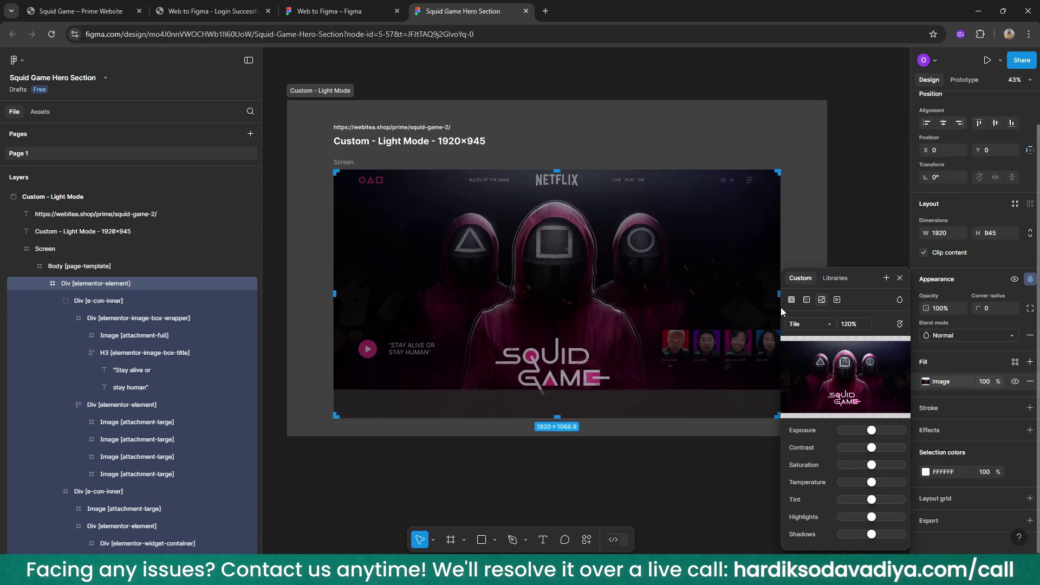
pyautogui.press('Escape')
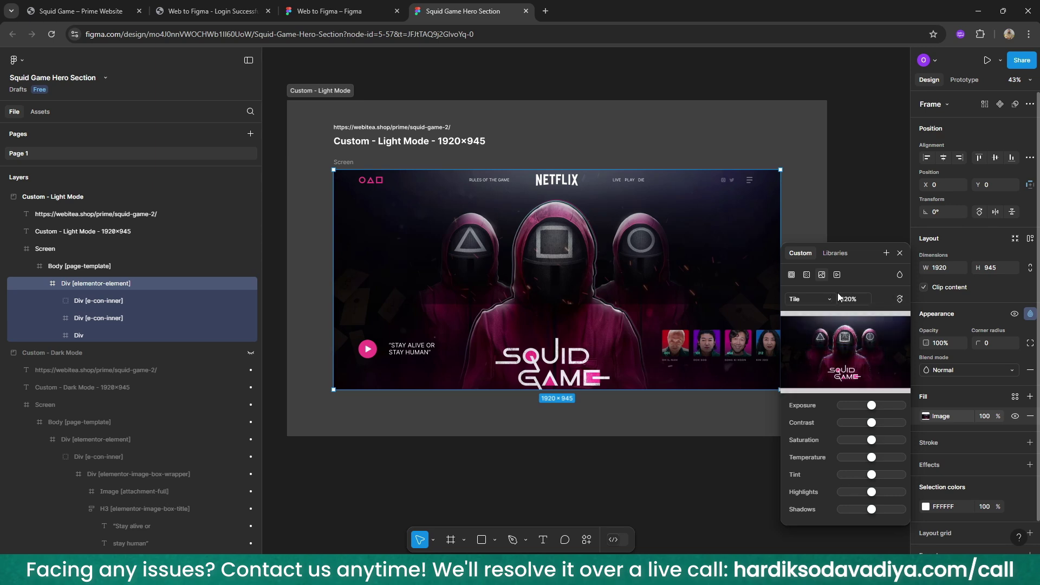
pyautogui.moveTo(846, 386)
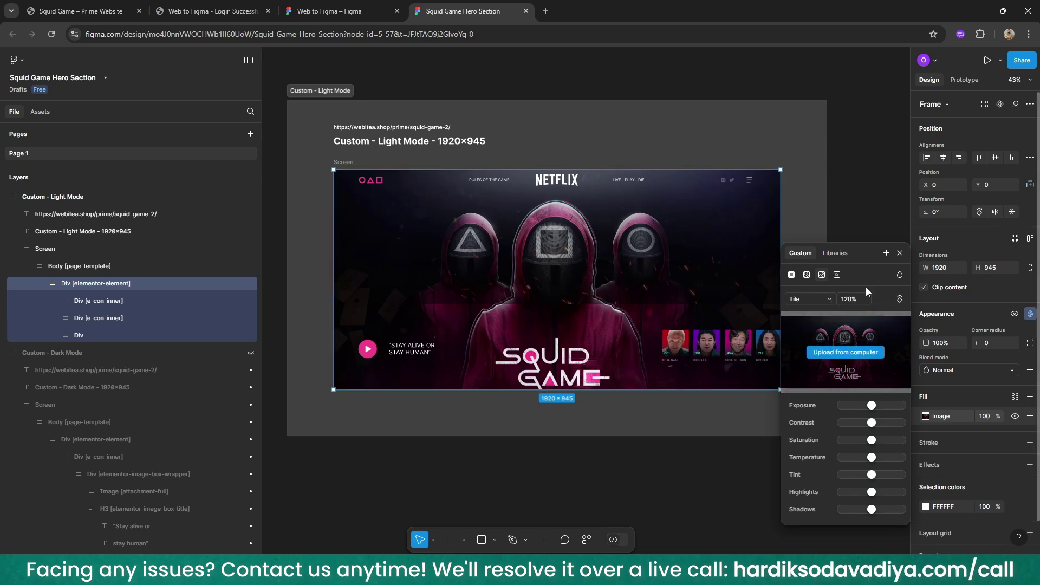
pyautogui.click(807, 303)
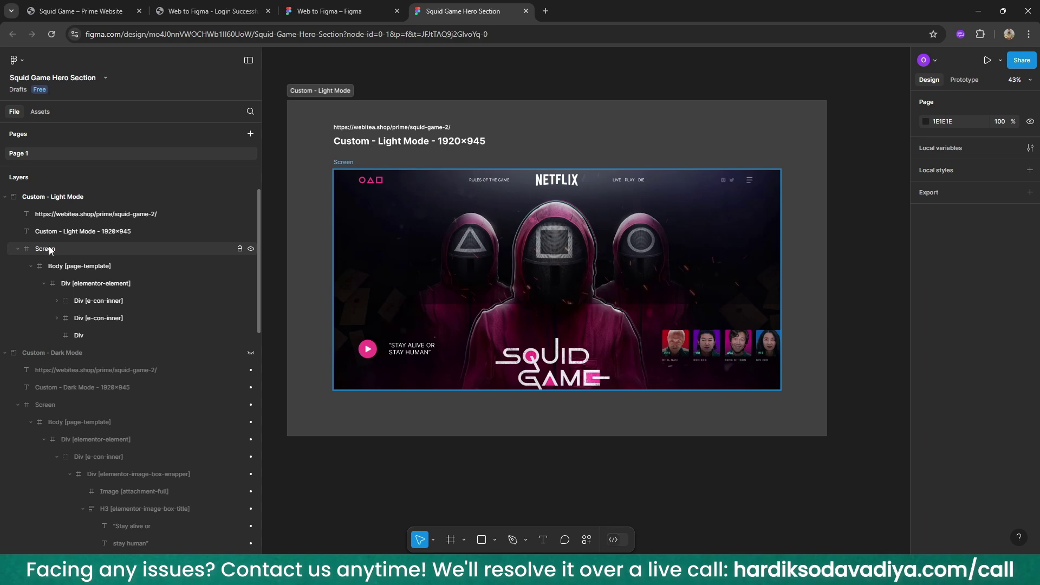
# - Search the Figma Community for "uichemy" and open the Figma to Elementor | UiChemy plugin page
pyautogui.click(545, 11)
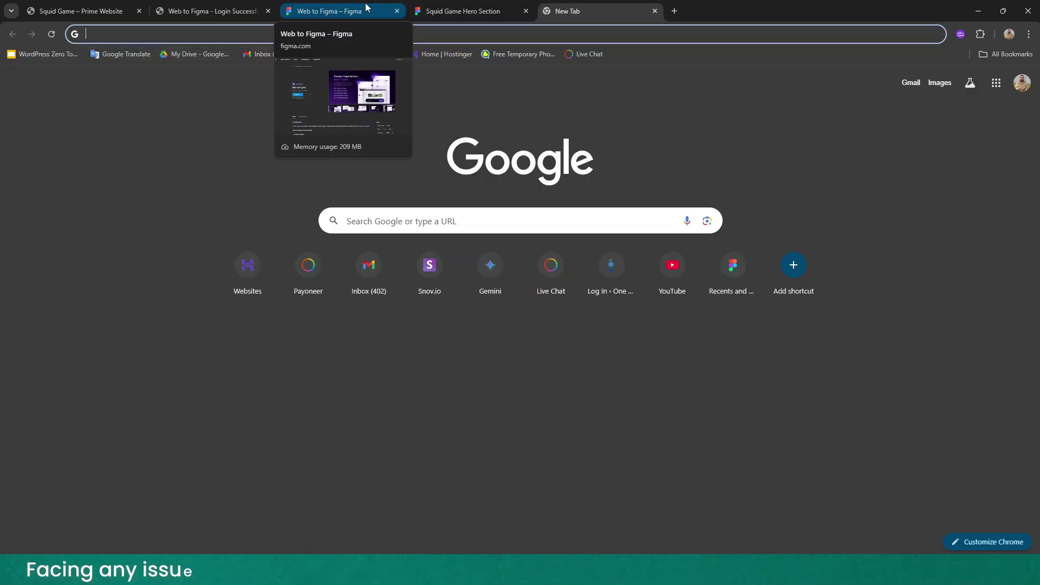
pyautogui.click(367, 7)
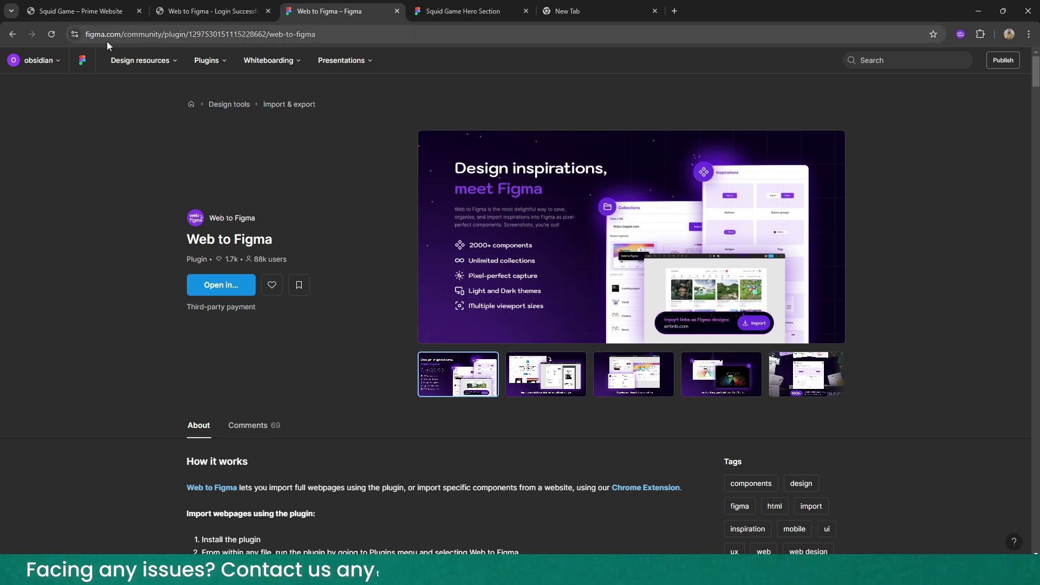
pyautogui.click(929, 59)
pyautogui.write('uich')
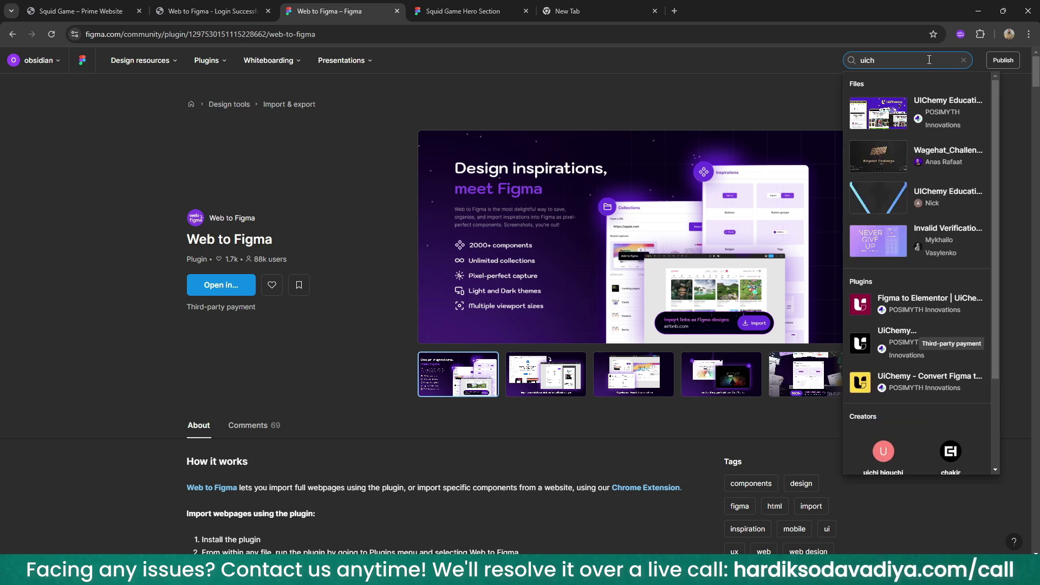
pyautogui.write('emy')
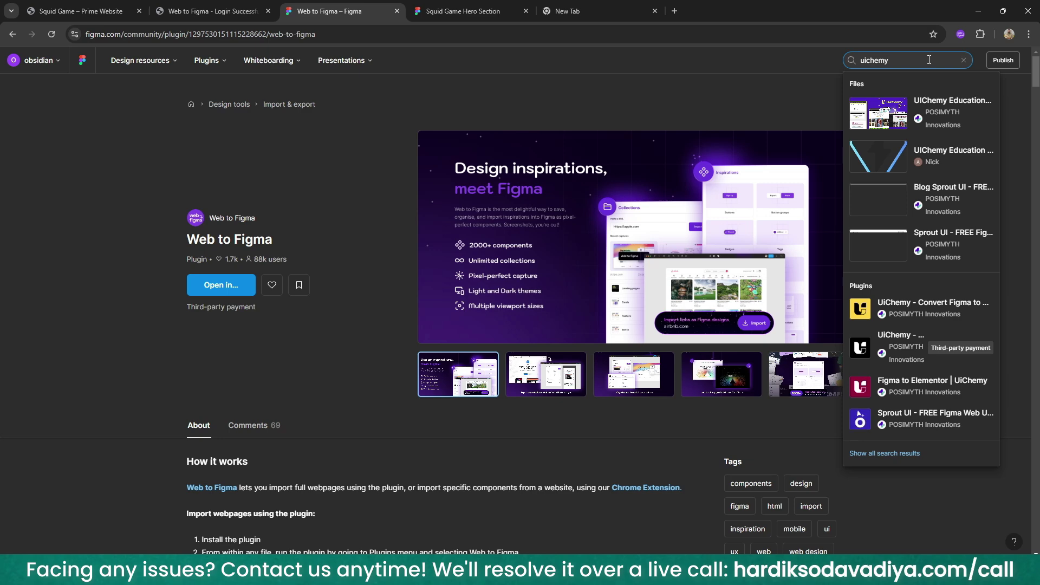
pyautogui.press('Return')
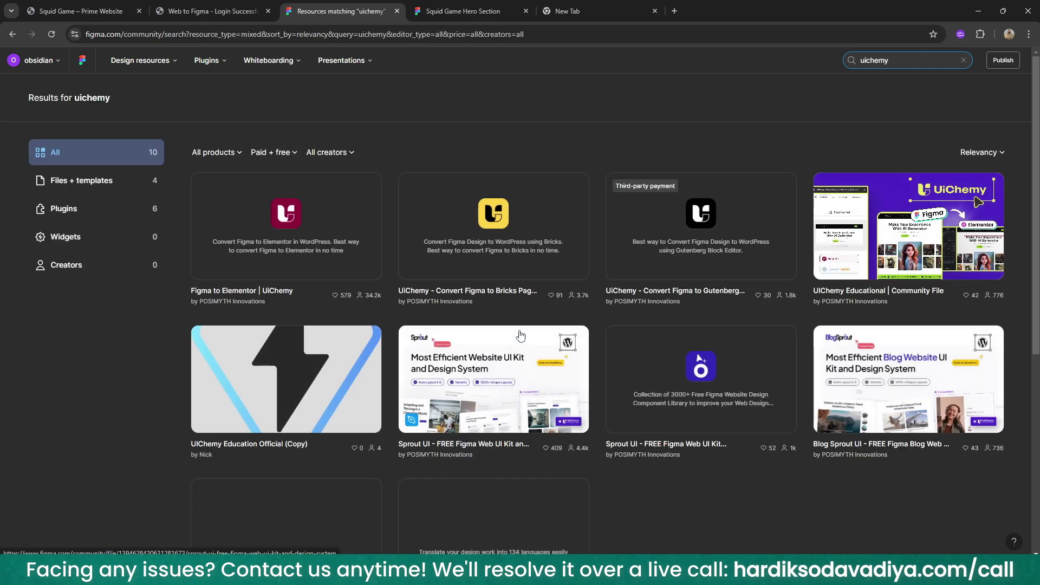
pyautogui.scroll(-3, 560, 411)
pyautogui.scroll(3, 560, 411)
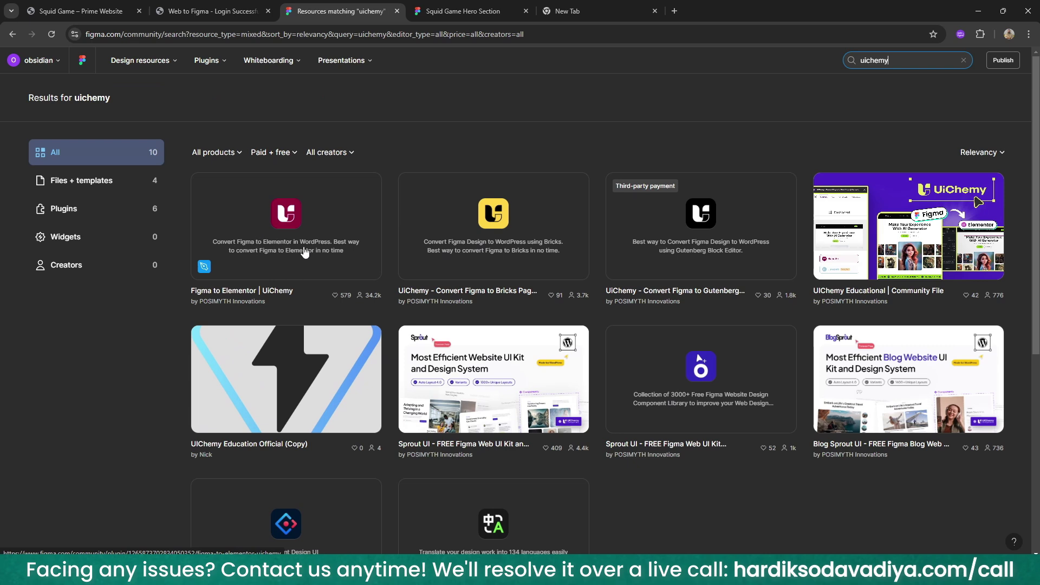
pyautogui.click(249, 270)
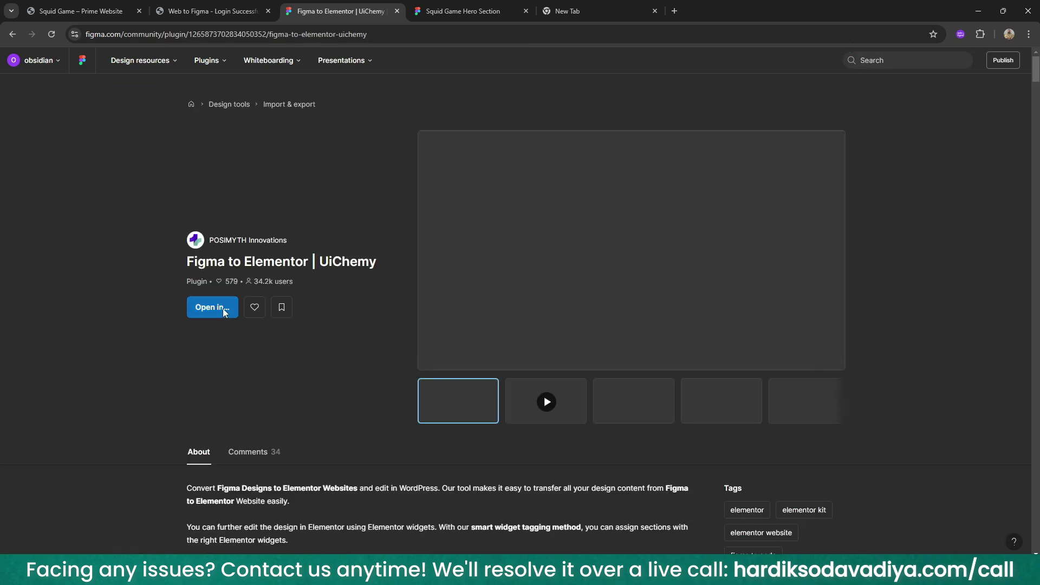
# - Run the UiChemy plugin in the Squid Game Hero Section file, proceed to activation and go to the website for a UiChemy key
pyautogui.click(223, 309)
pyautogui.click(202, 360)
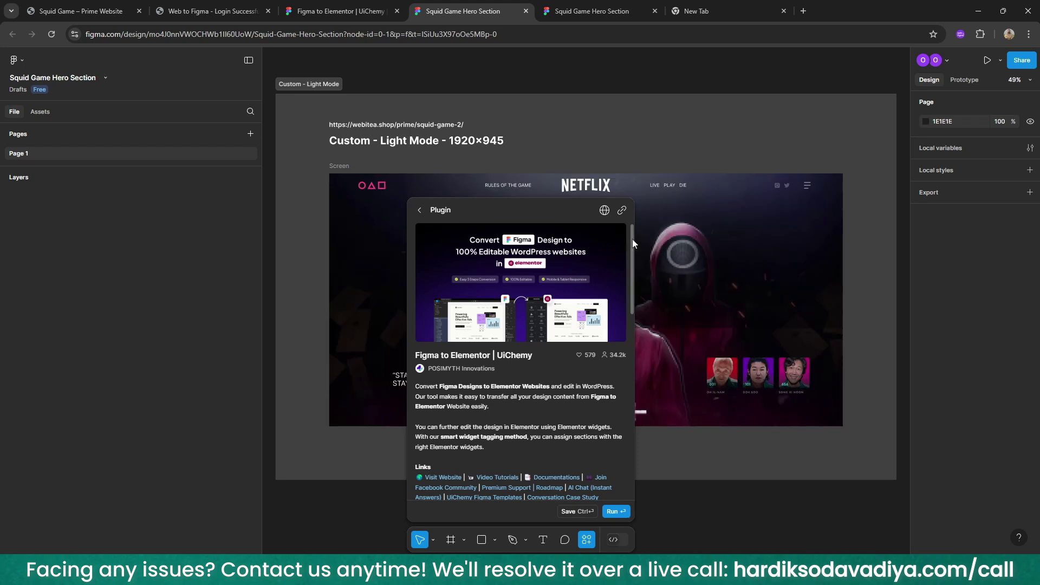
pyautogui.click(616, 512)
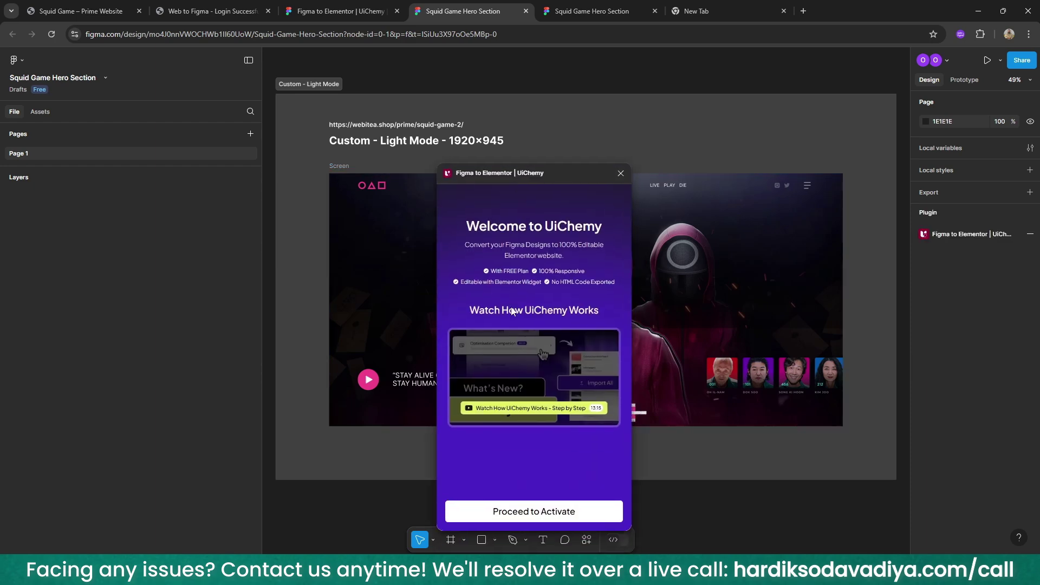
pyautogui.click(521, 513)
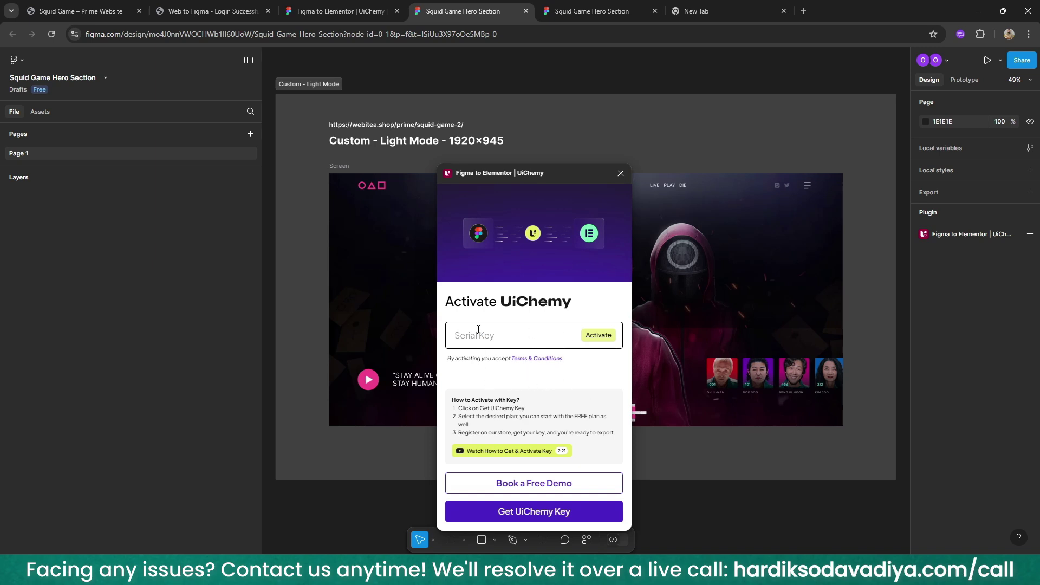
pyautogui.click(544, 514)
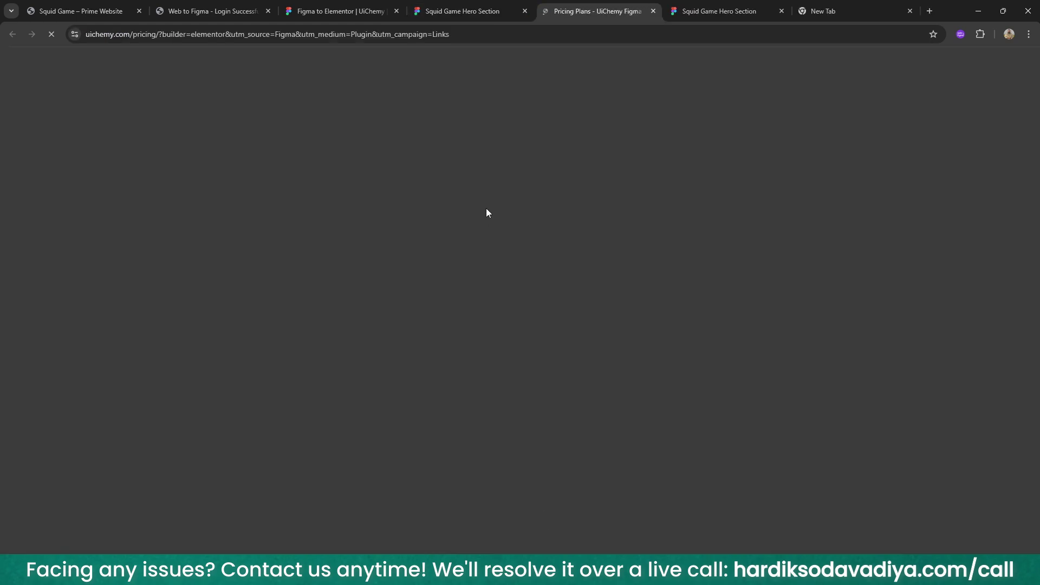
# - Compare the UiChemy All Access and Pro pricing plans and locate the Free plan with its page builder choices
pyautogui.scroll(-5, 488, 358)
pyautogui.scroll(-12, 467, 363)
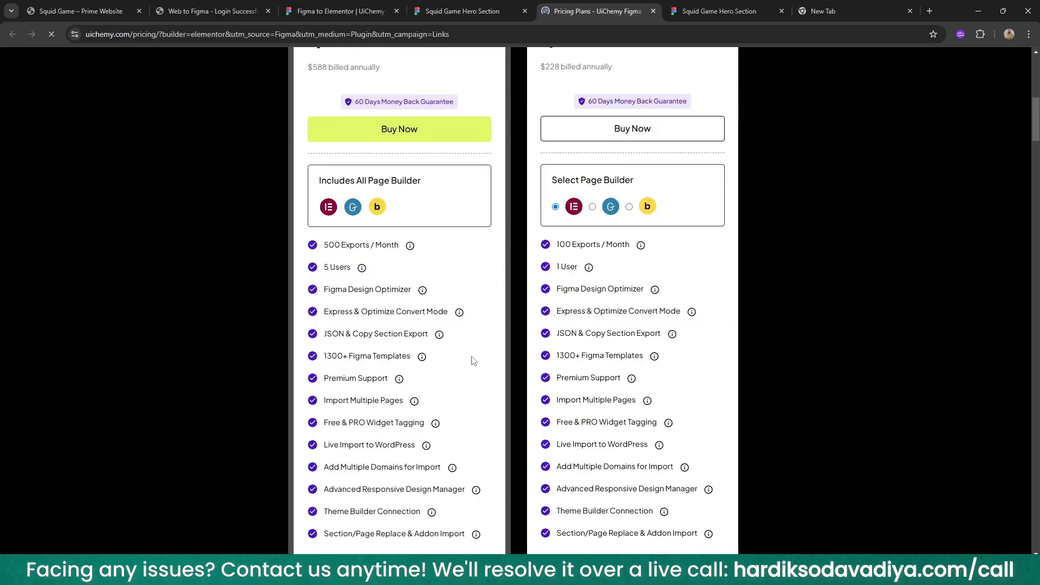
pyautogui.scroll(10, 387, 280)
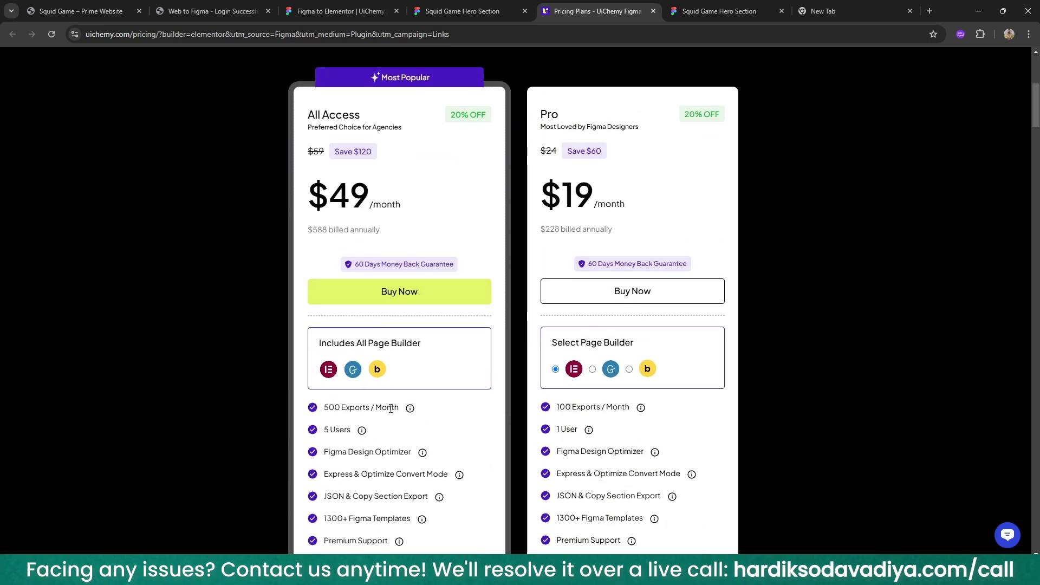
pyautogui.scroll(-6, 390, 408)
pyautogui.scroll(7, 392, 423)
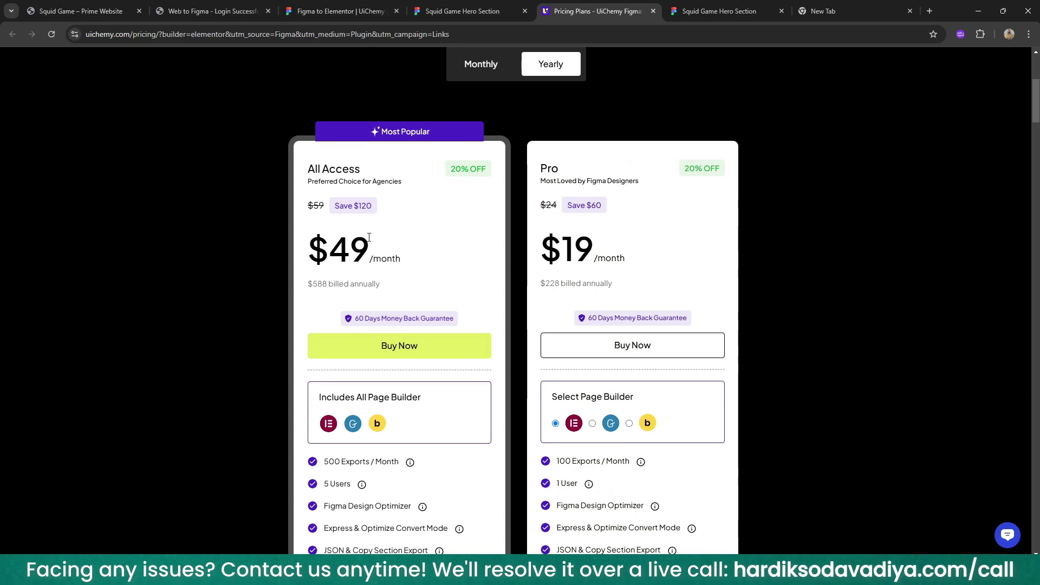
pyautogui.scroll(-10, 369, 238)
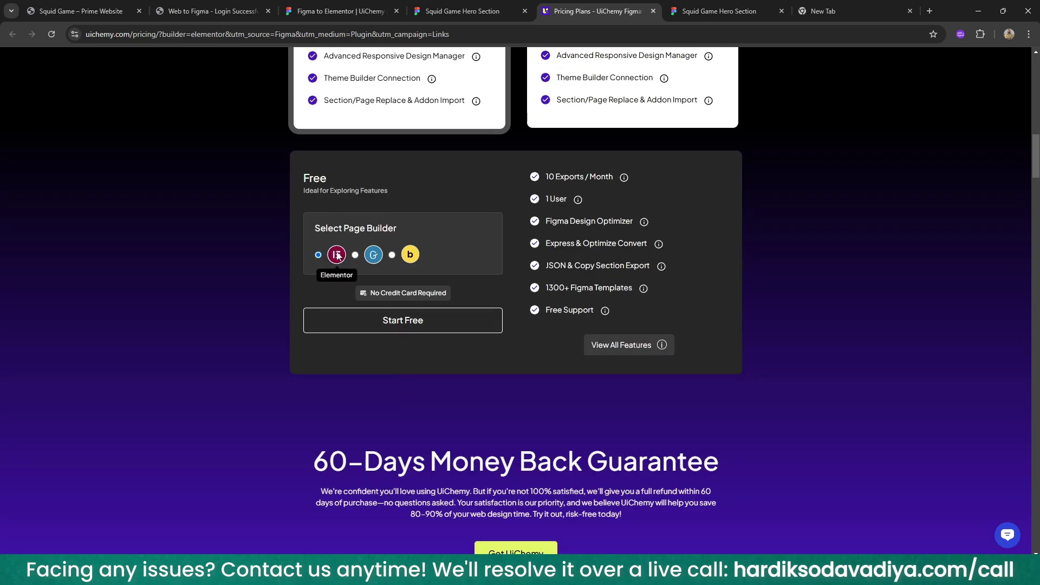
# - Check out the Free UiChemy plan for Elementor with the customer's e-mail and download the plugin as uichemy-2.2.0.zip
pyautogui.click(404, 323)
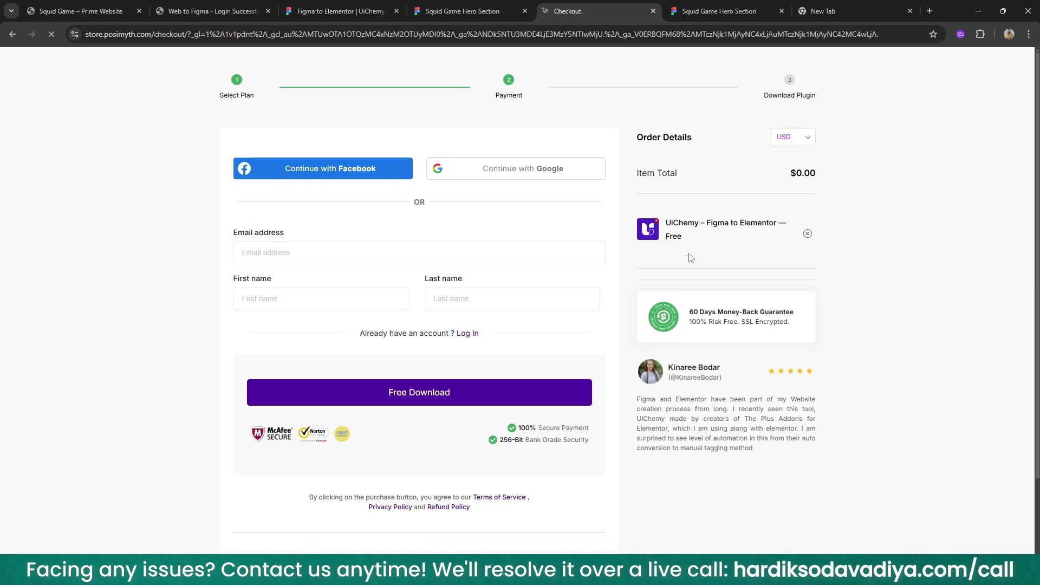
pyautogui.click(315, 253)
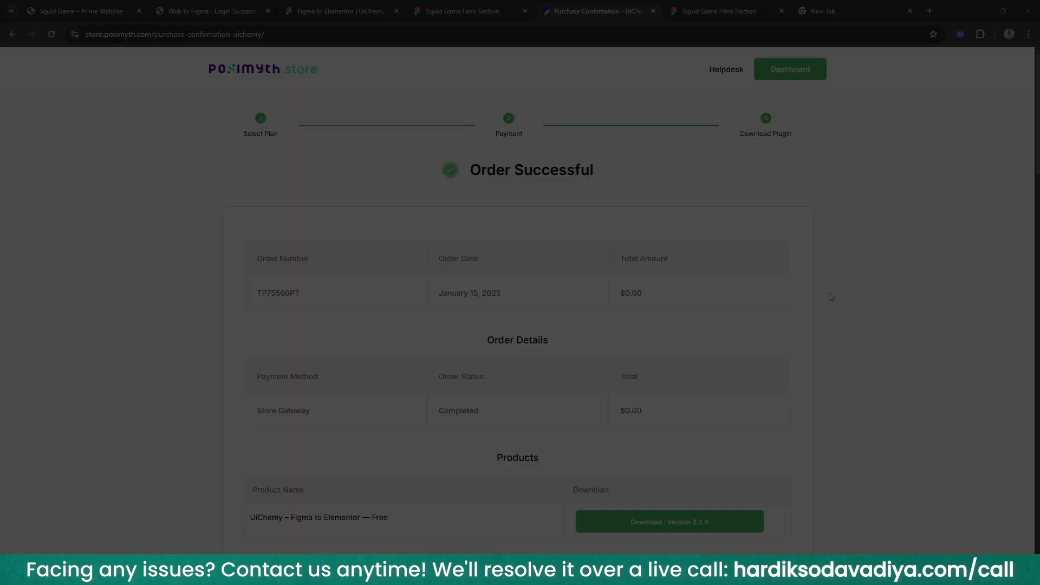
pyautogui.scroll(-6, 795, 338)
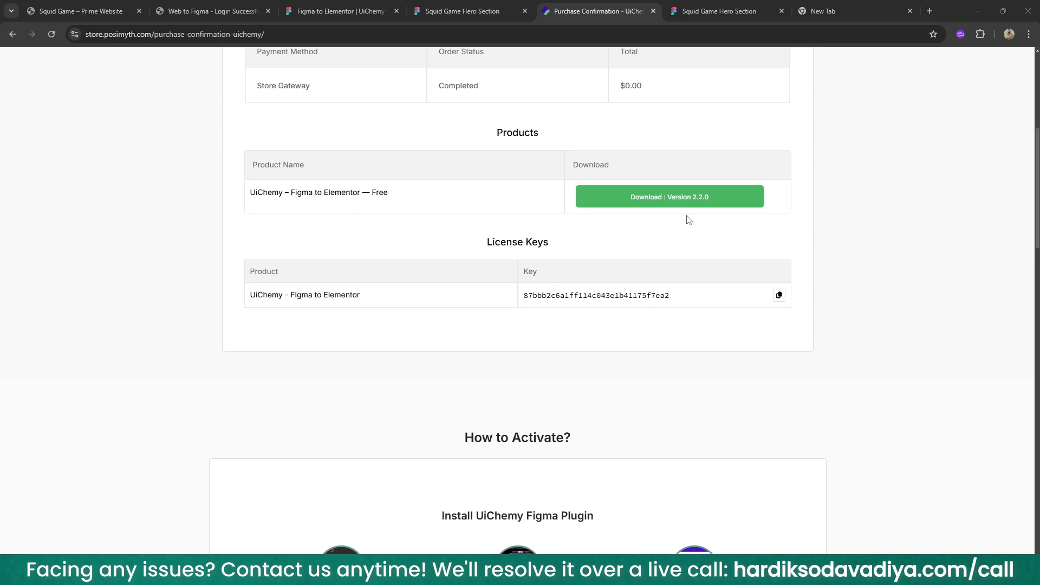
pyautogui.click(687, 196)
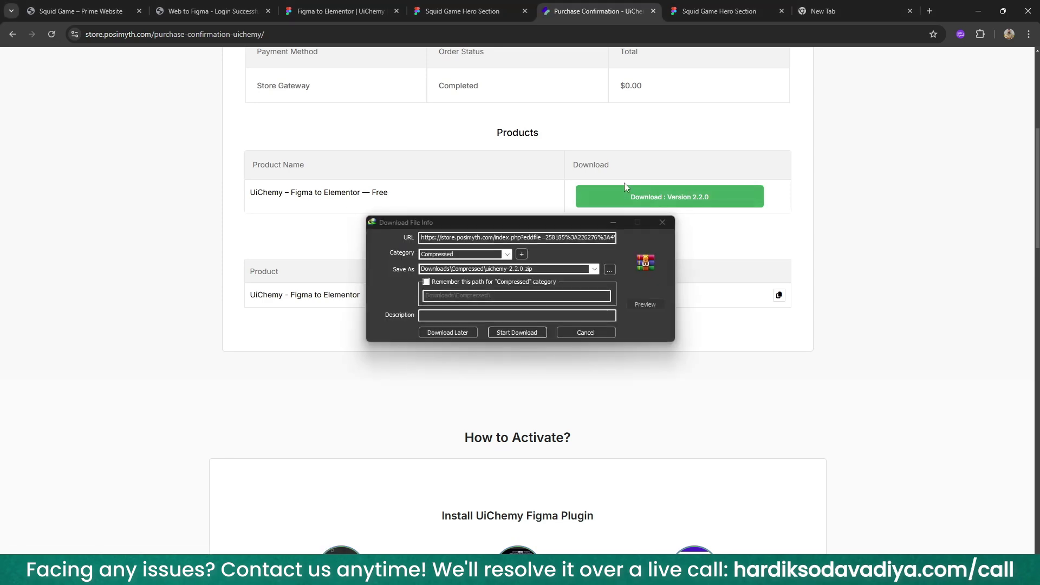
pyautogui.click(529, 331)
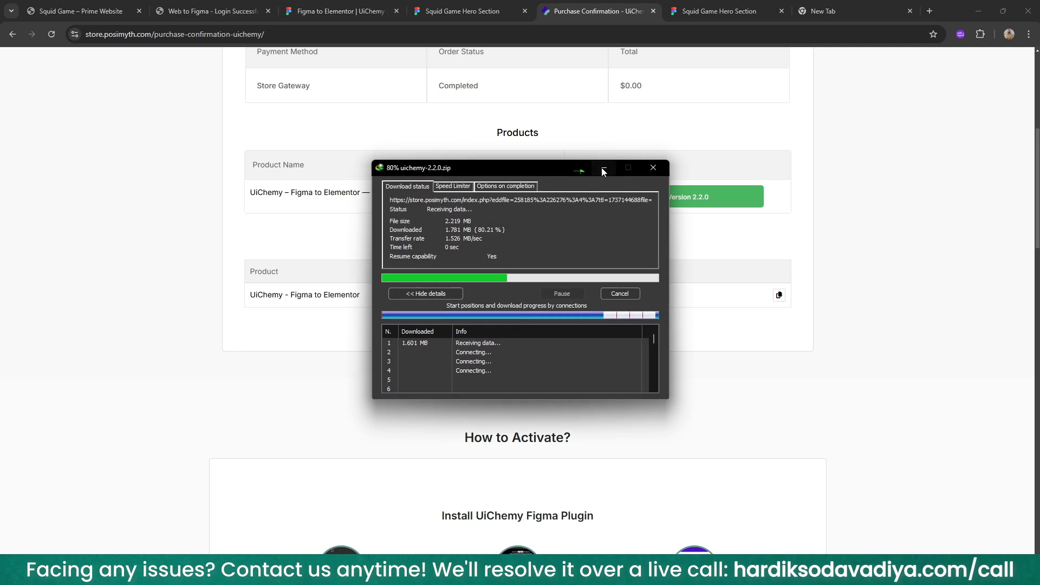
pyautogui.click(603, 169)
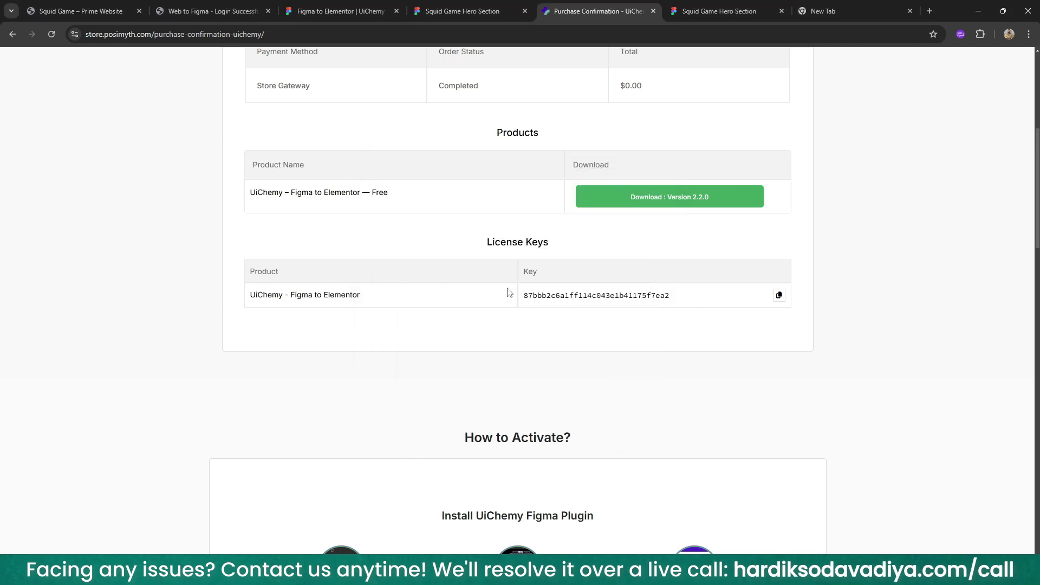
# - Copy the UiChemy licence key from the order page, activate the plugin with it in the Squid Game Hero Section file, and skip its introduction
pyautogui.click(779, 295)
pyautogui.click(355, 10)
pyautogui.click(512, 6)
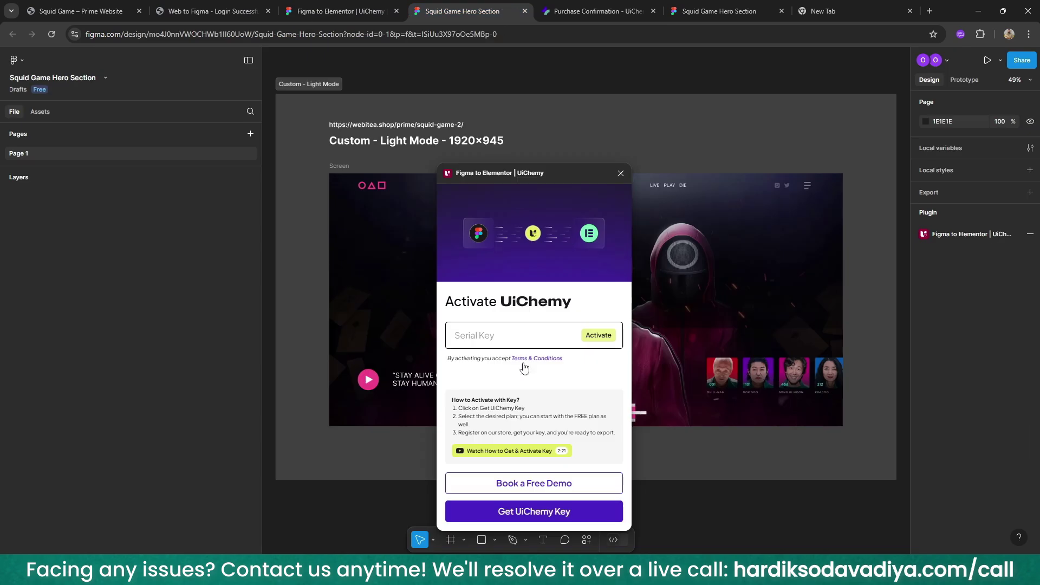
pyautogui.click(498, 328)
pyautogui.hotkey('ctrl', 'v')
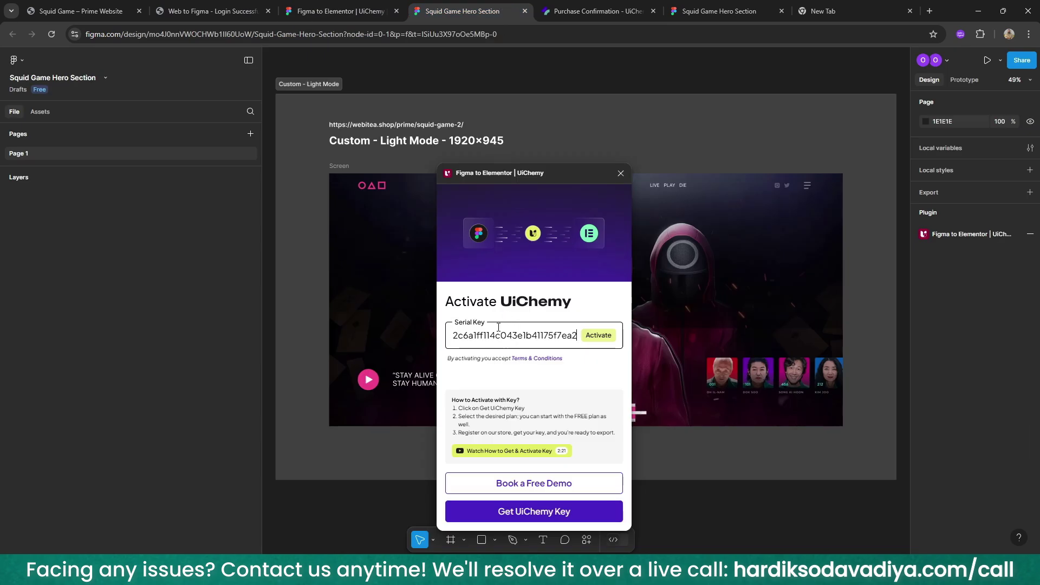
pyautogui.click(597, 336)
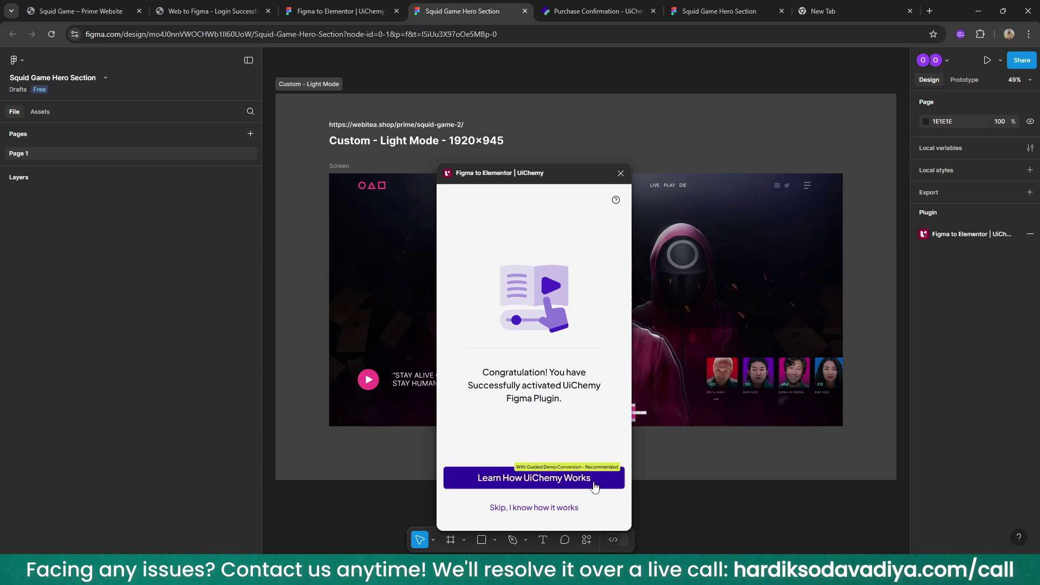
pyautogui.click(533, 515)
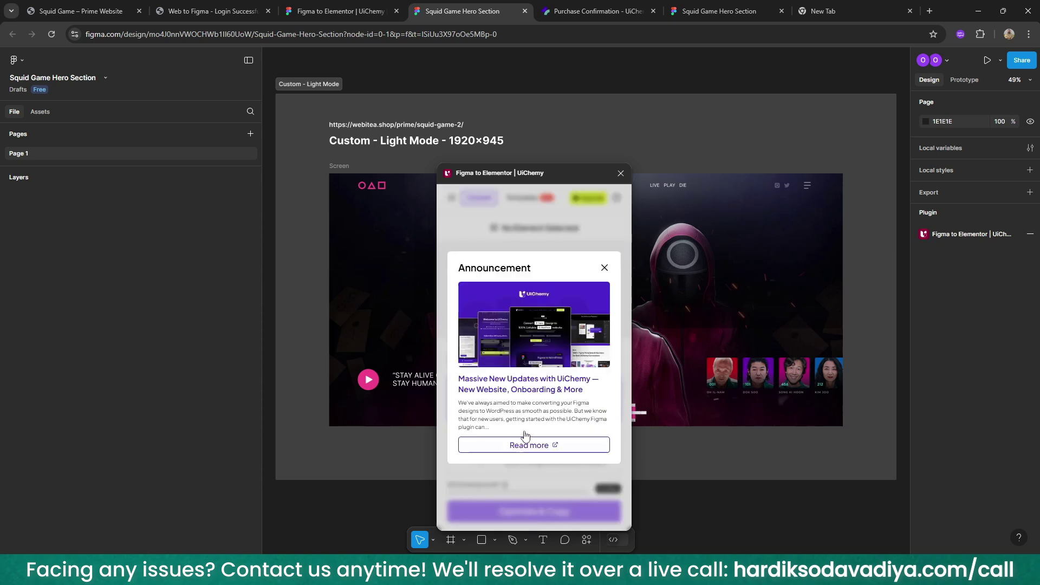
pyautogui.click(606, 271)
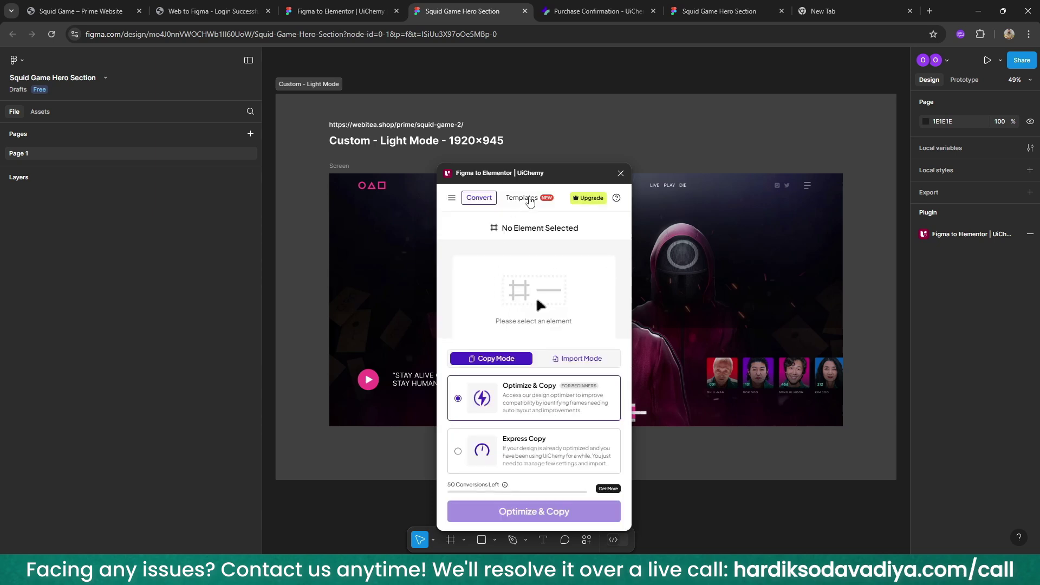
# - Select the light-mode Screen frame as the element for UiChemy to convert, keeping the plugin window clear of it
pyautogui.moveTo(531, 178); pyautogui.dragTo(684, 180)
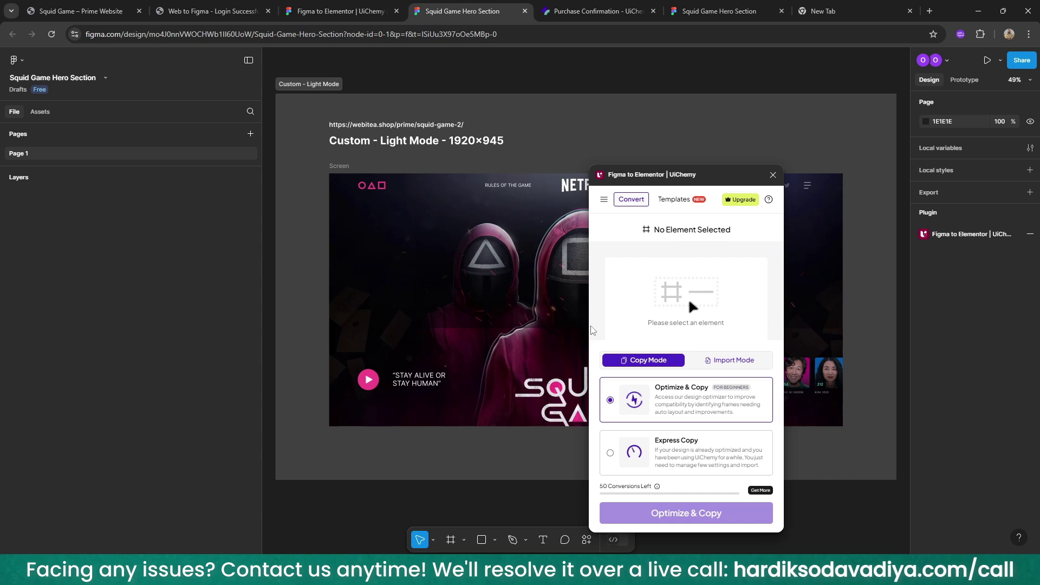
pyautogui.click(339, 166)
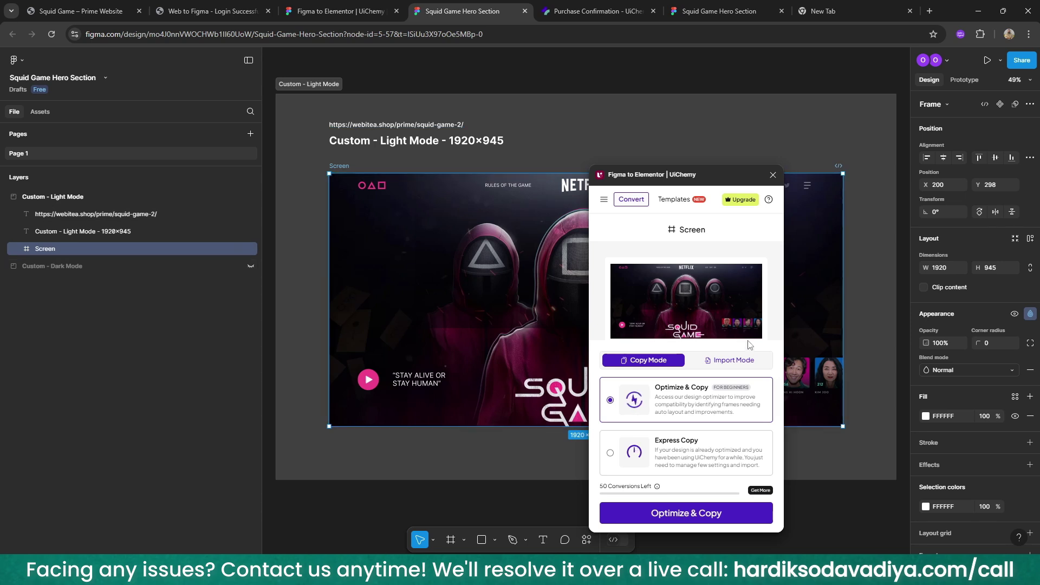
pyautogui.moveTo(704, 177); pyautogui.dragTo(529, 167)
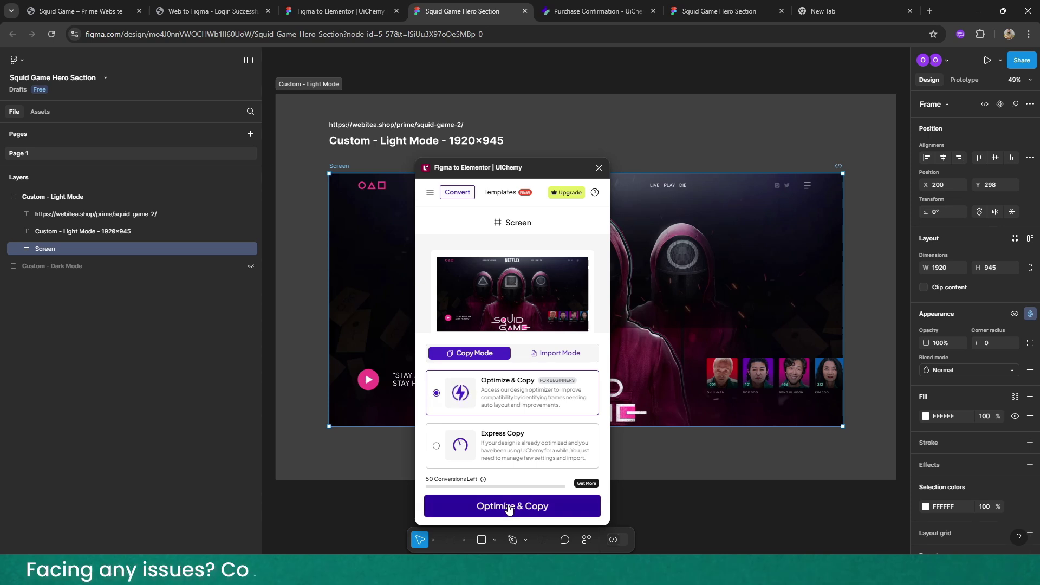
# - Compare the Express Copy and Optimize & Copy modes and examine the Optimization Companion's suggestions for the Screen frame
pyautogui.click(479, 458)
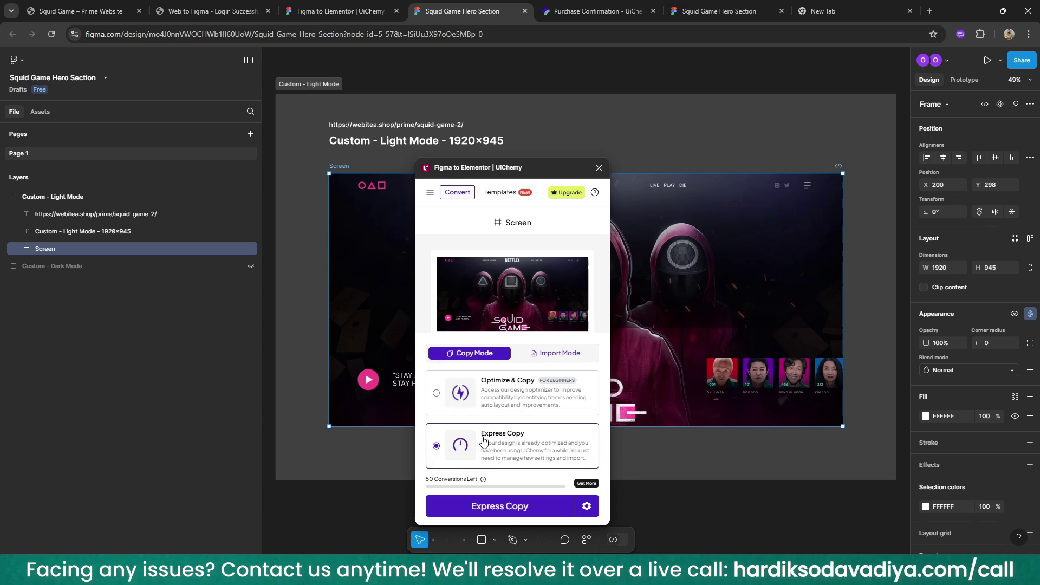
pyautogui.click(484, 384)
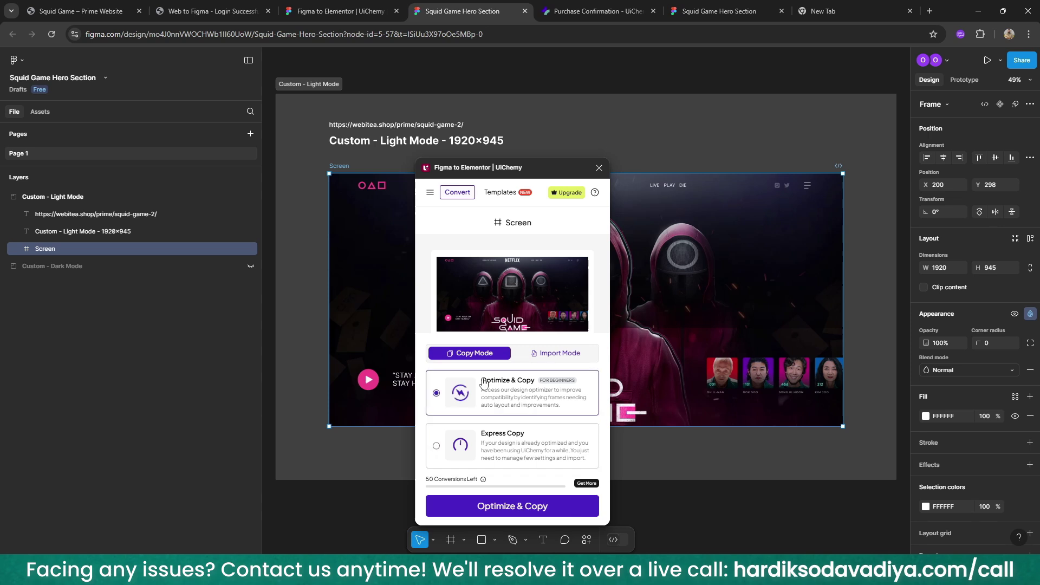
pyautogui.click(522, 515)
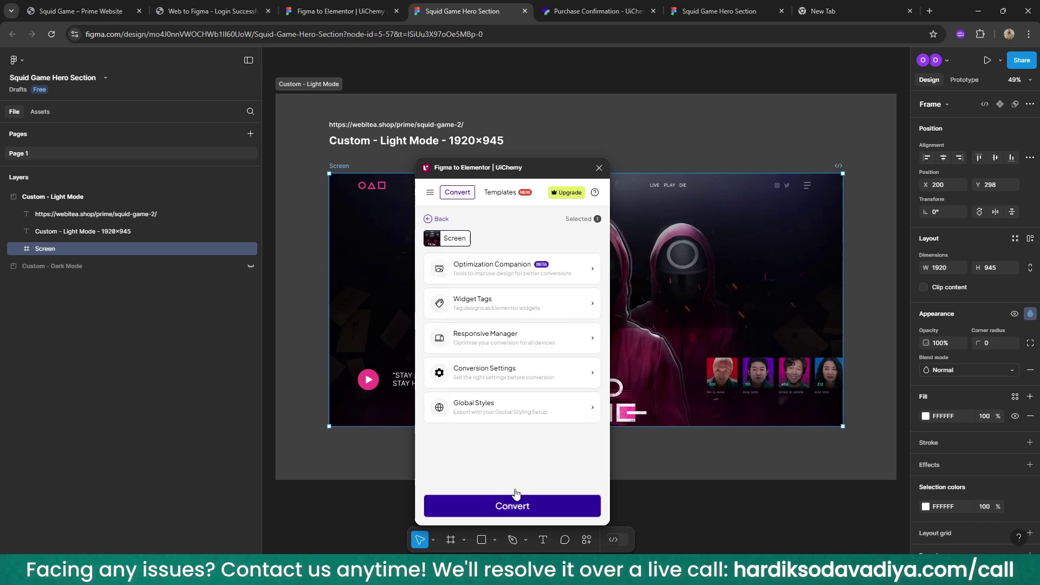
pyautogui.click(473, 276)
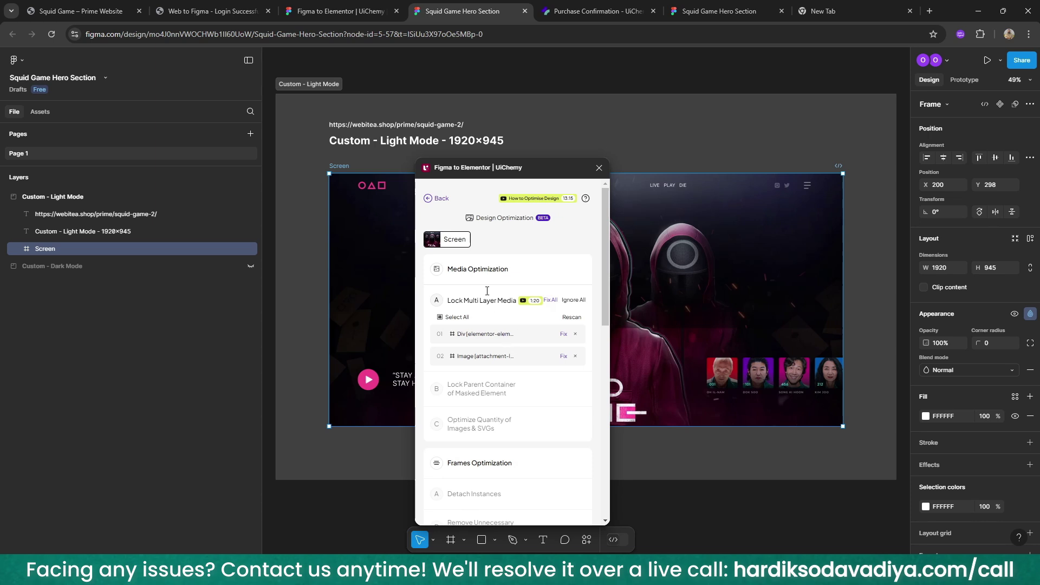
pyautogui.click(436, 199)
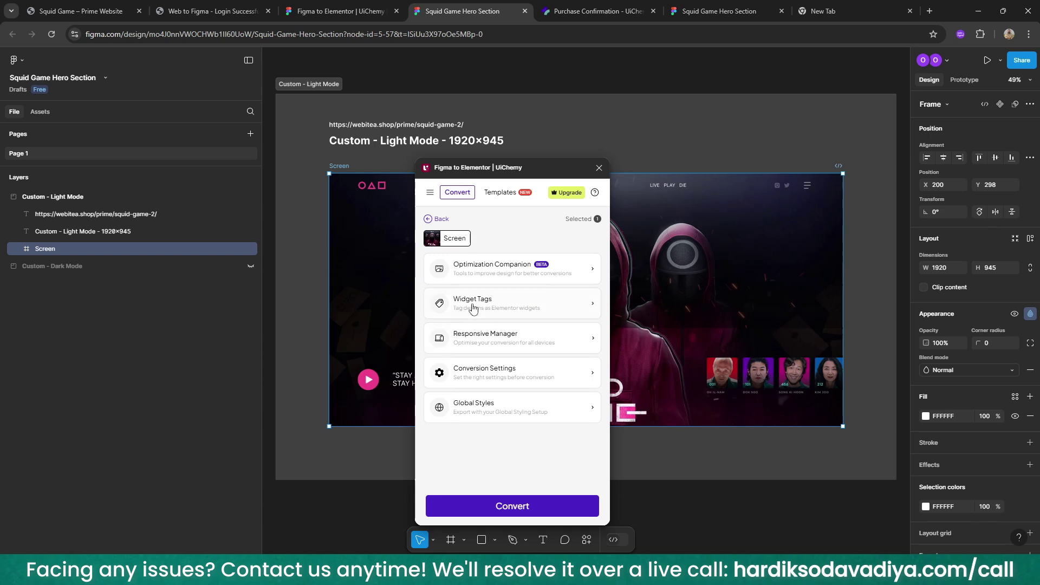
pyautogui.click(440, 220)
# - Copy the Screen frame to the clipboard for Elementor with Express Copy
pyautogui.click(507, 454)
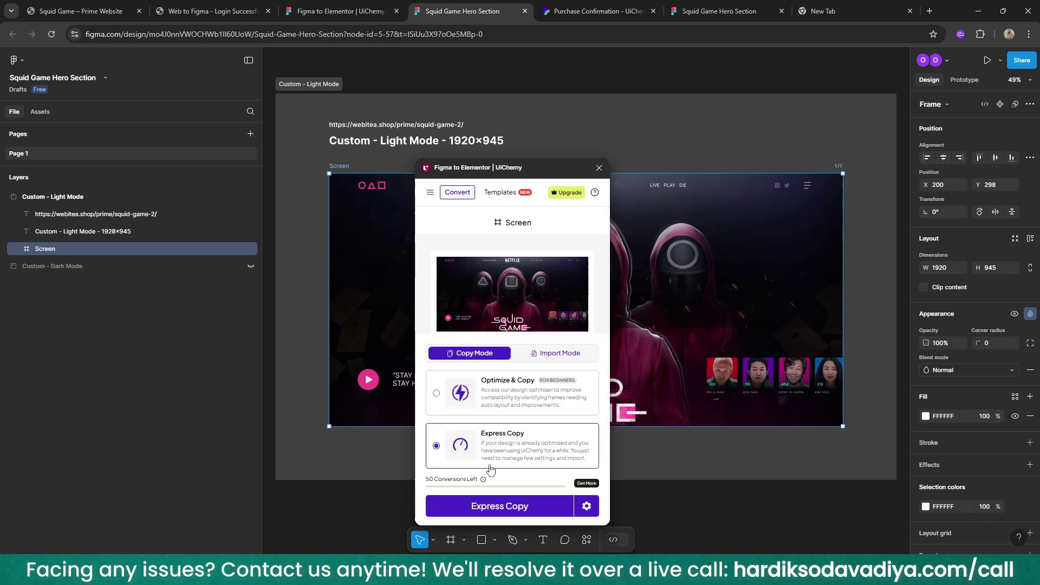
pyautogui.click(503, 510)
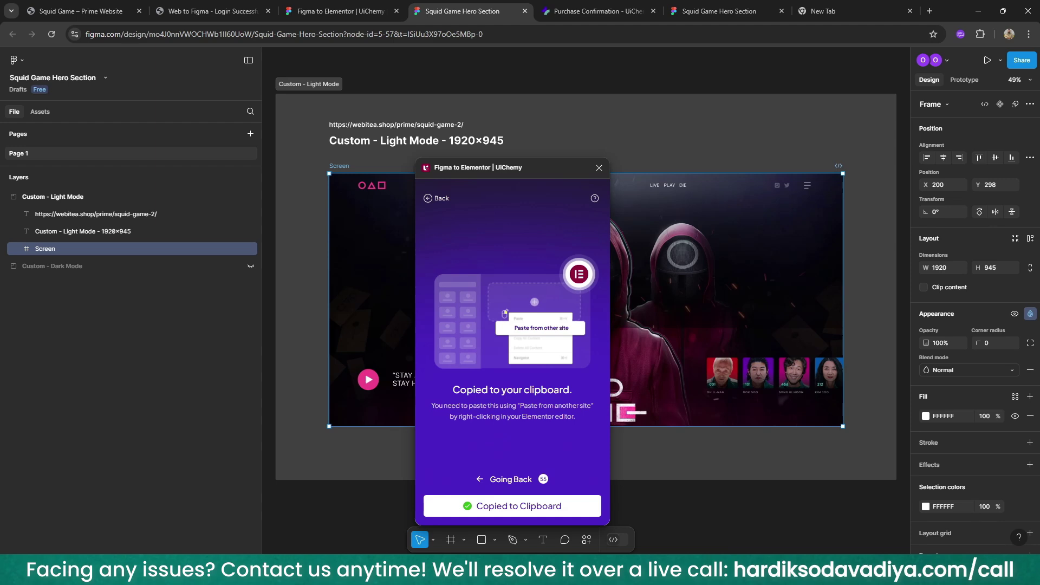
# - Switch to Microsoft Edge and open the WordPress admin dashboard of the Prime Website at webitea.shop/prime/wp-admin
pyautogui.click(91, 6)
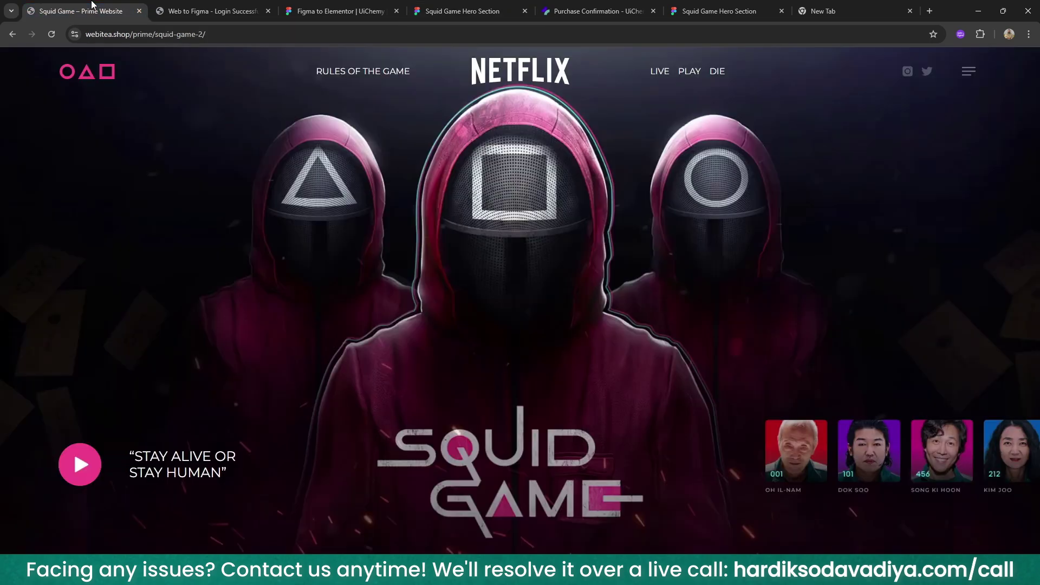
pyautogui.click(979, 10)
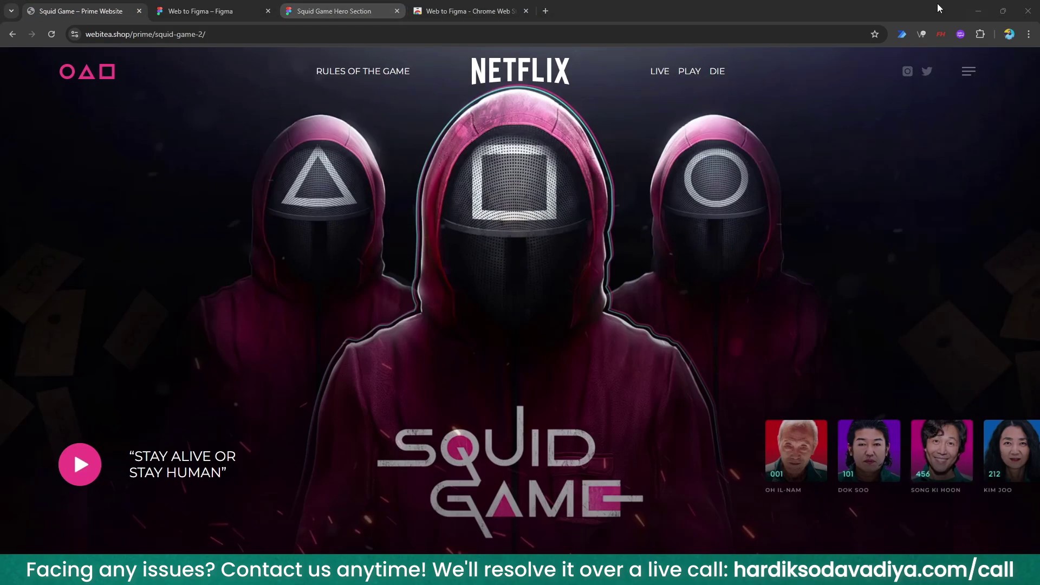
pyautogui.click(978, 7)
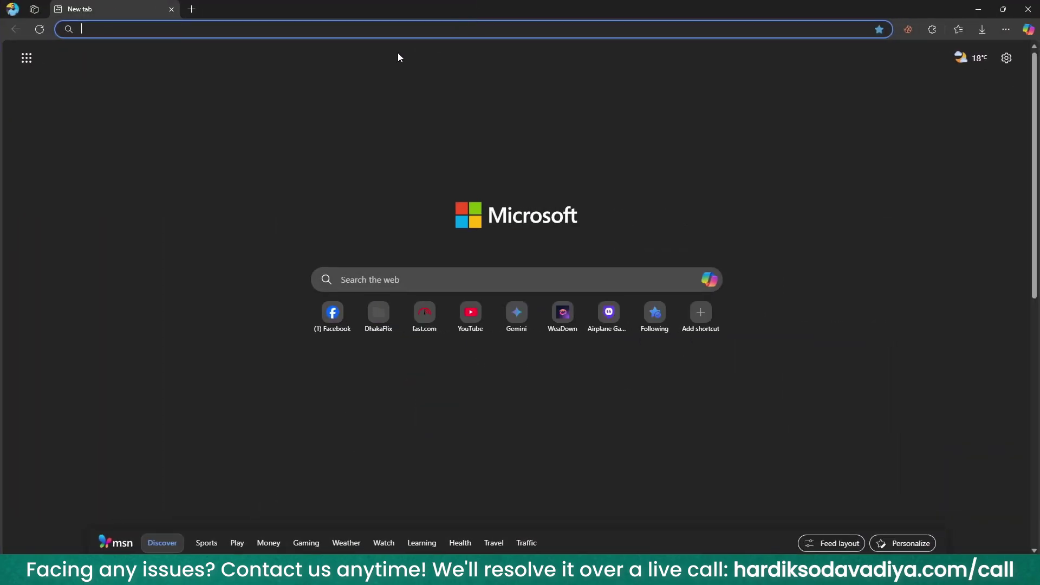
pyautogui.hotkey('ctrl', 'v')
pyautogui.press('Return')
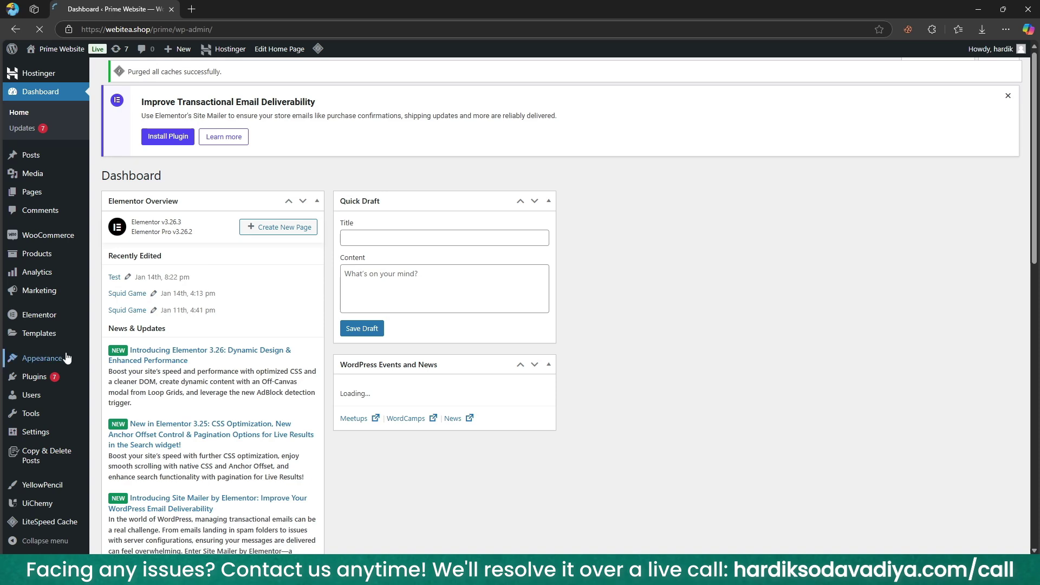
# - Open the WordPress Themes page and the Installed Plugins page in separate browser tabs
pyautogui.moveTo(49, 384)
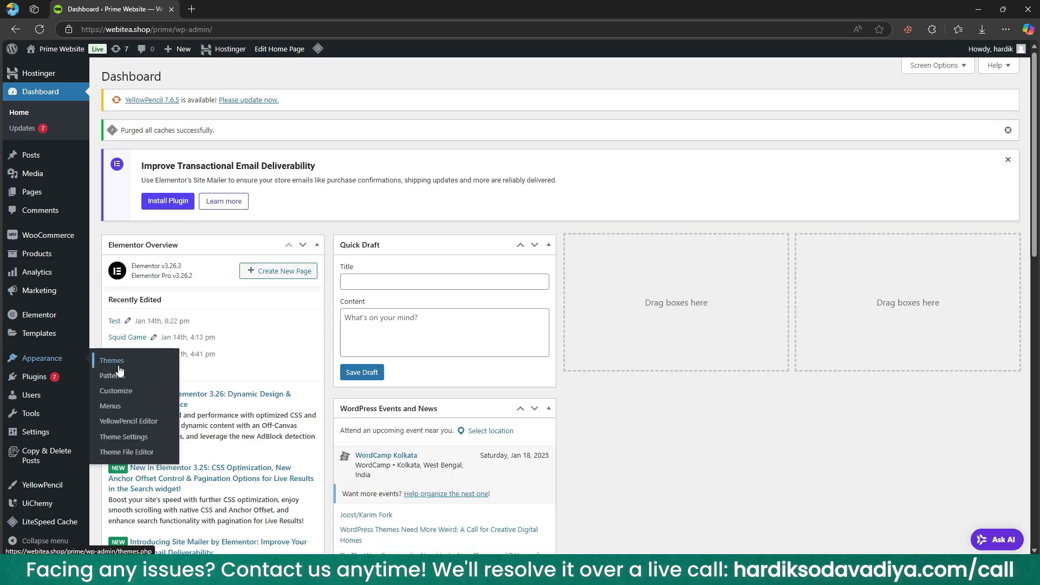
pyautogui.middleClick(116, 363)
pyautogui.moveTo(49, 378)
pyautogui.middleClick(142, 394)
pyautogui.middleClick(146, 381)
pyautogui.middleClick(486, 18)
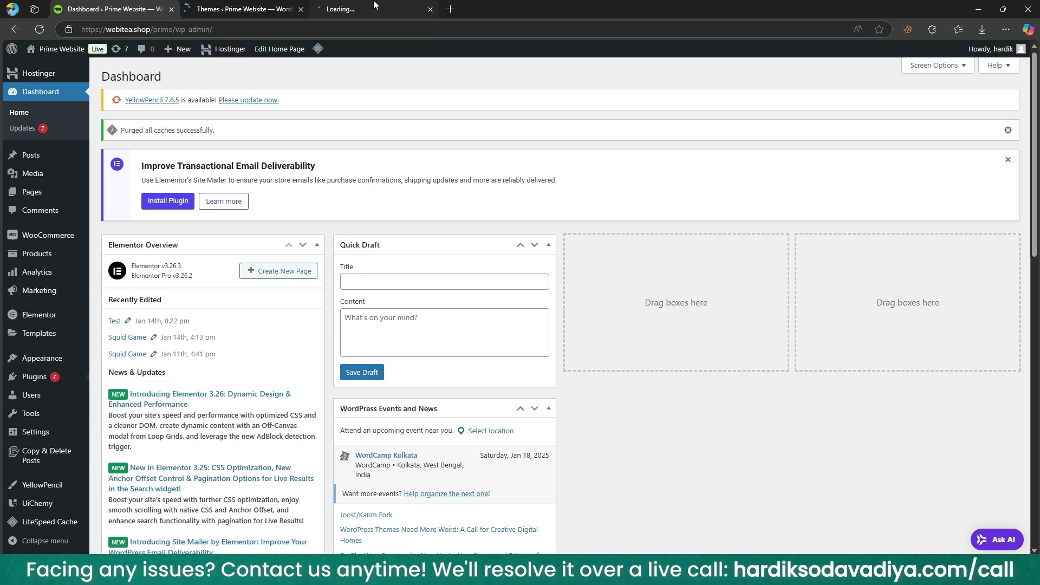
# - Check the installed plugins list for UiChemy, Elementor and Elementor Pro
pyautogui.click(369, 8)
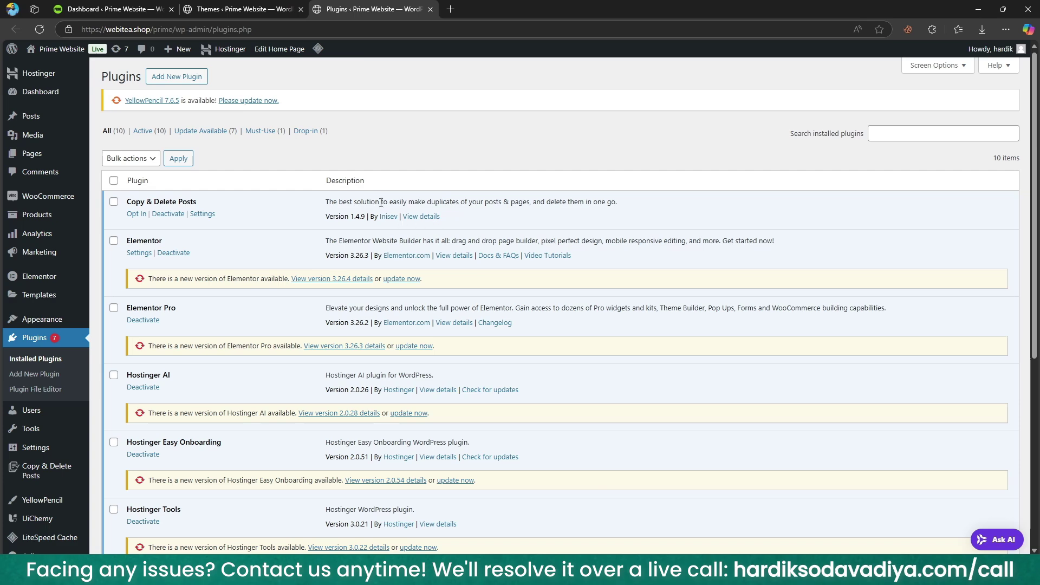
pyautogui.scroll(-5, 234, 319)
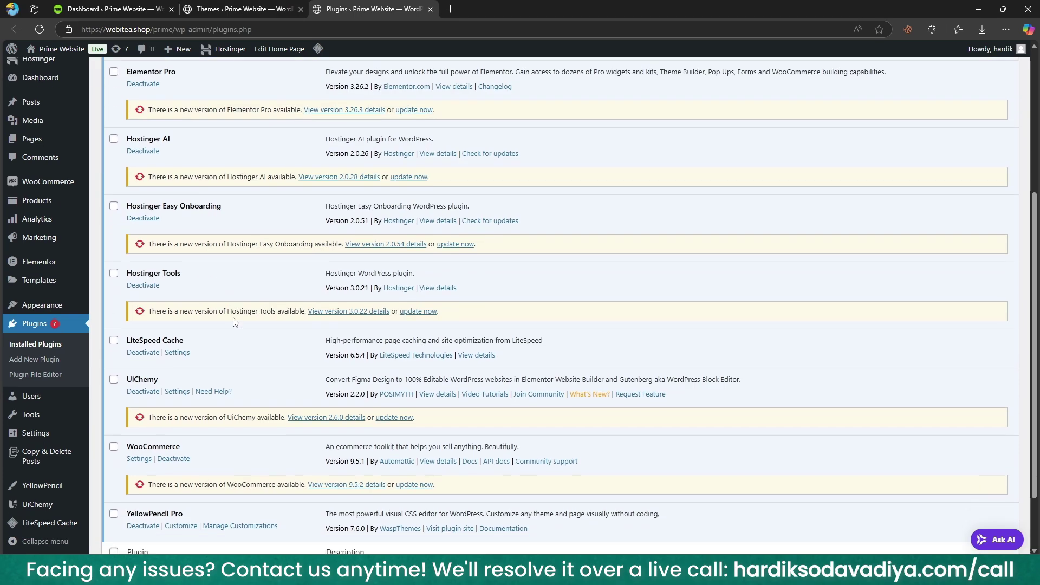
pyautogui.scroll(-1, 234, 323)
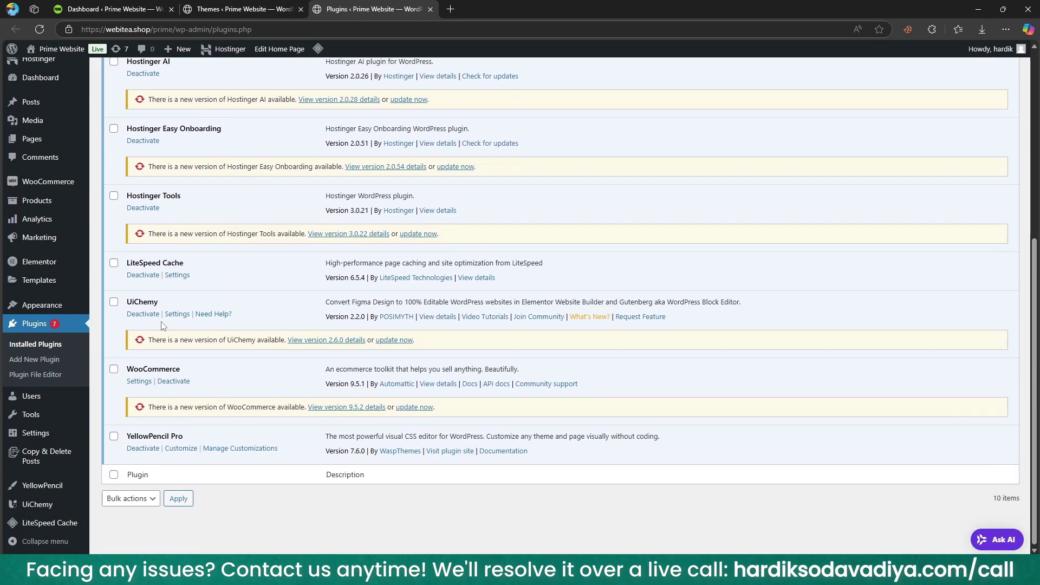
pyautogui.scroll(6, 157, 305)
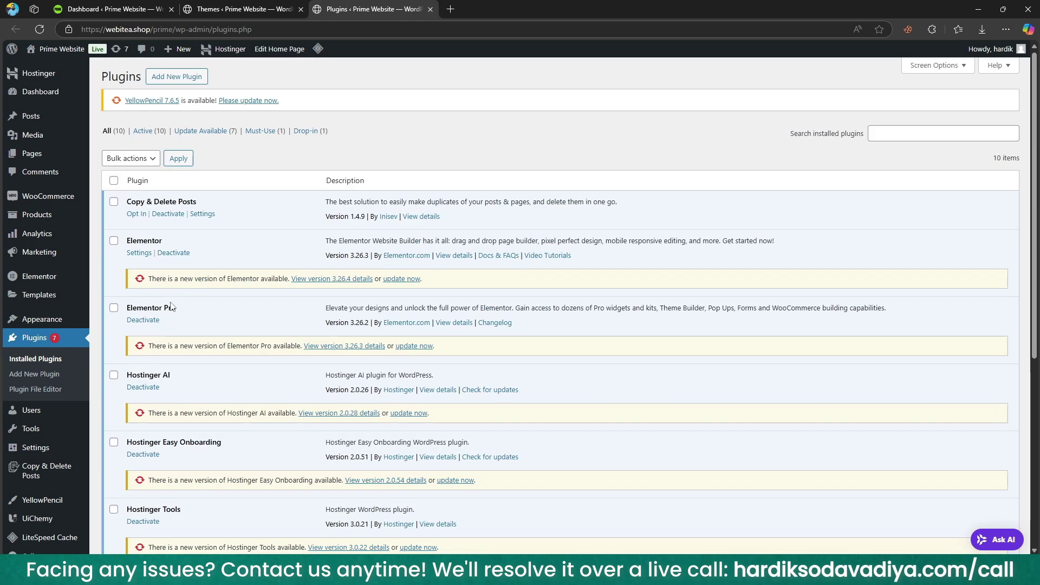
pyautogui.doubleClick(129, 240)
pyautogui.click(380, 150)
# - Create and publish a new WordPress page titled "Squid Game hero Section"
pyautogui.moveTo(52, 154)
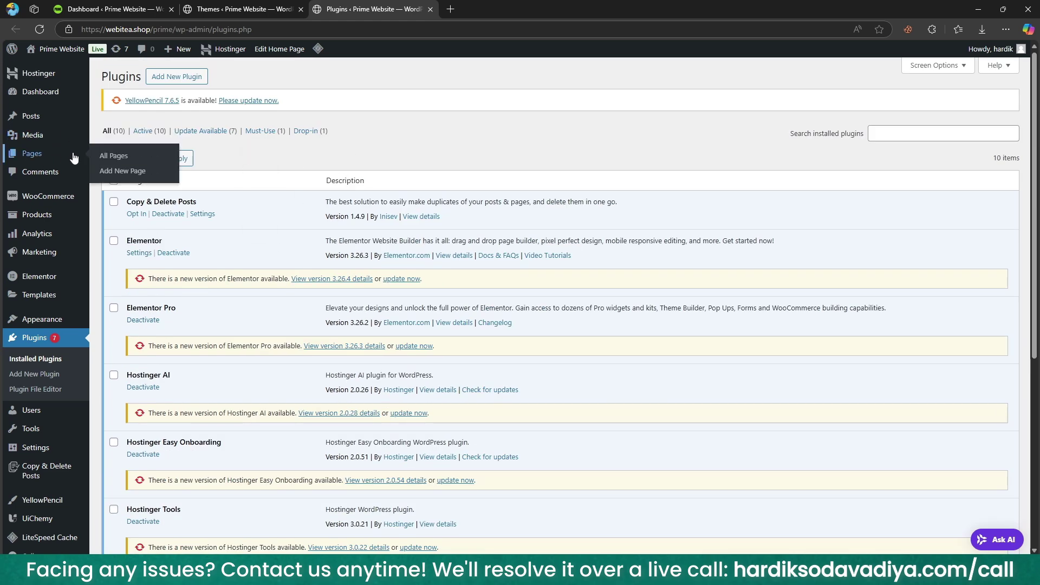
pyautogui.click(130, 172)
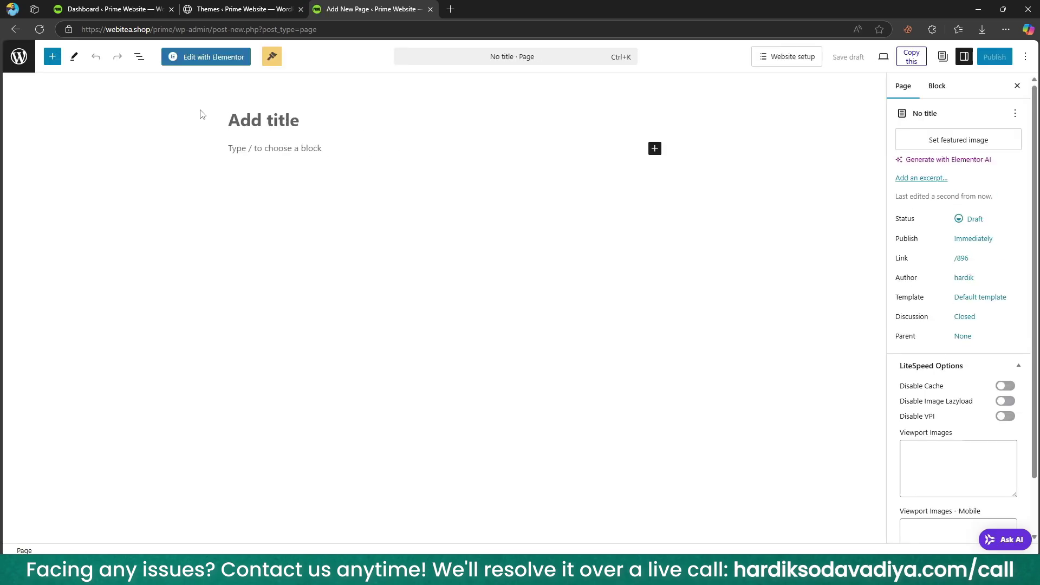
pyautogui.write('Squ')
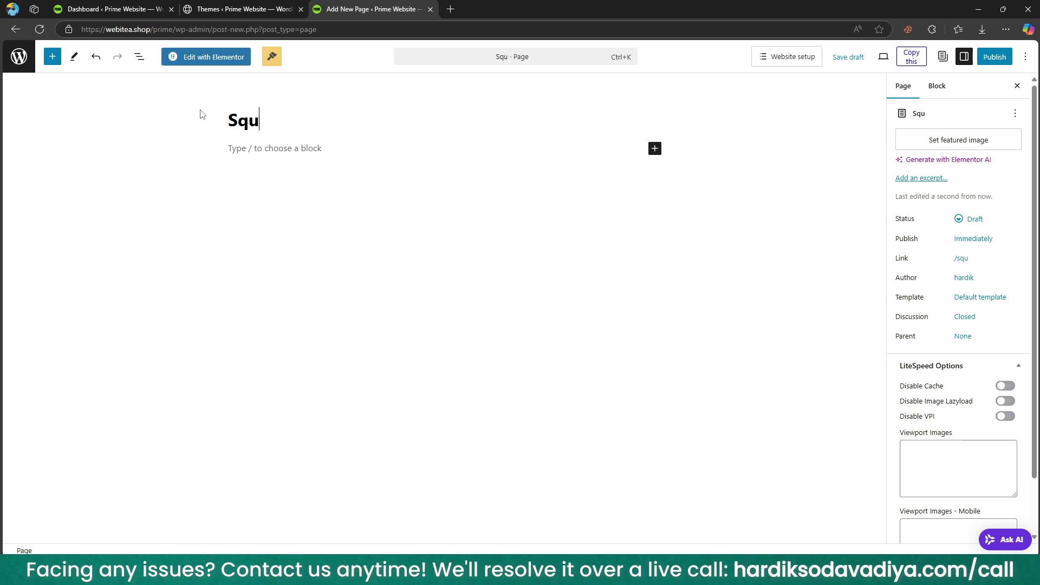
pyautogui.write('id Game herp')
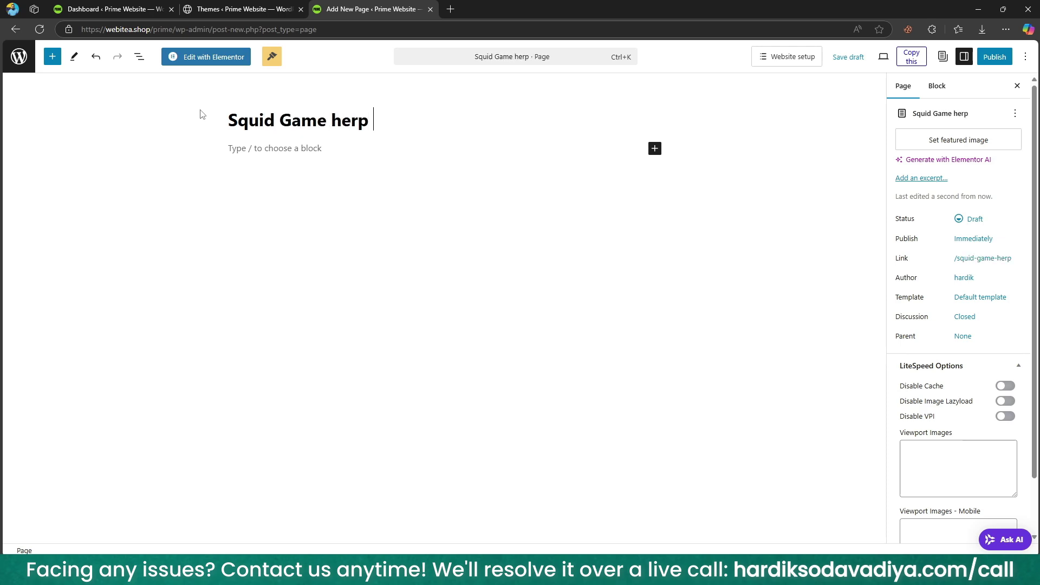
pyautogui.press('BackSpace')
pyautogui.write('o Section')
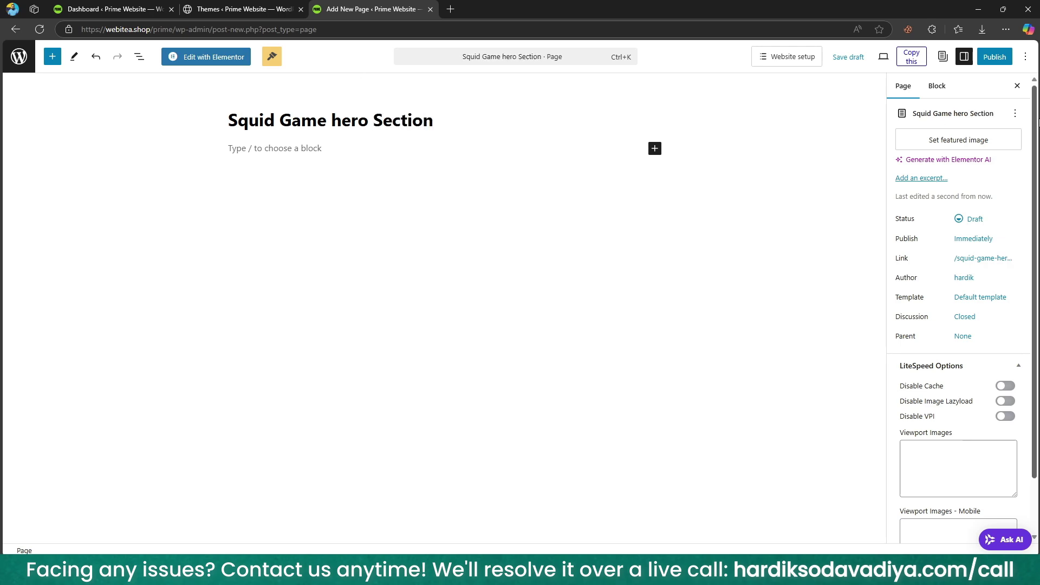
pyautogui.click(998, 58)
pyautogui.click(1001, 58)
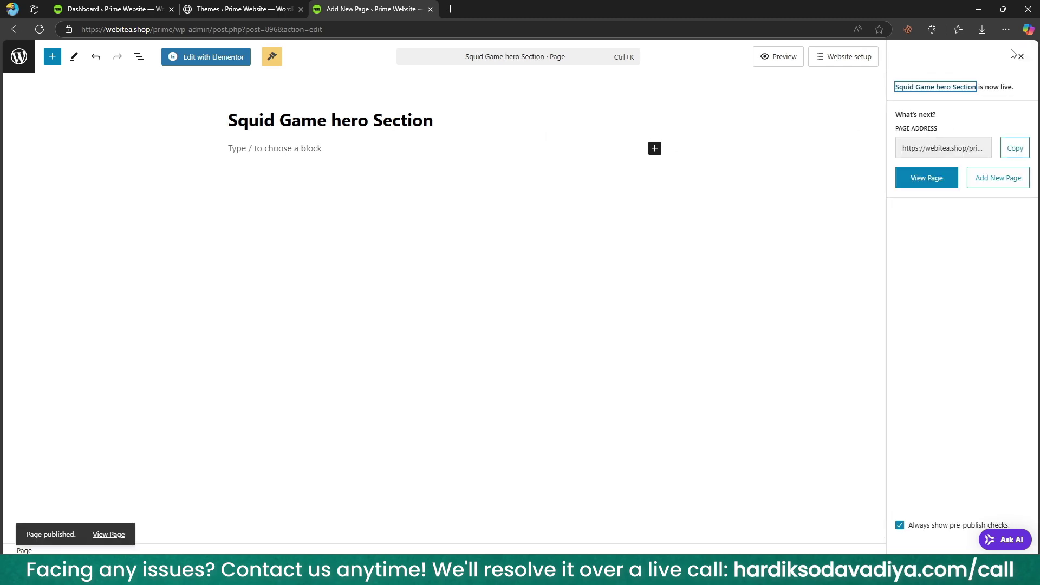
# - Open the page in the Elementor editor and close the Dashboard browser tab while it loads
pyautogui.click(203, 56)
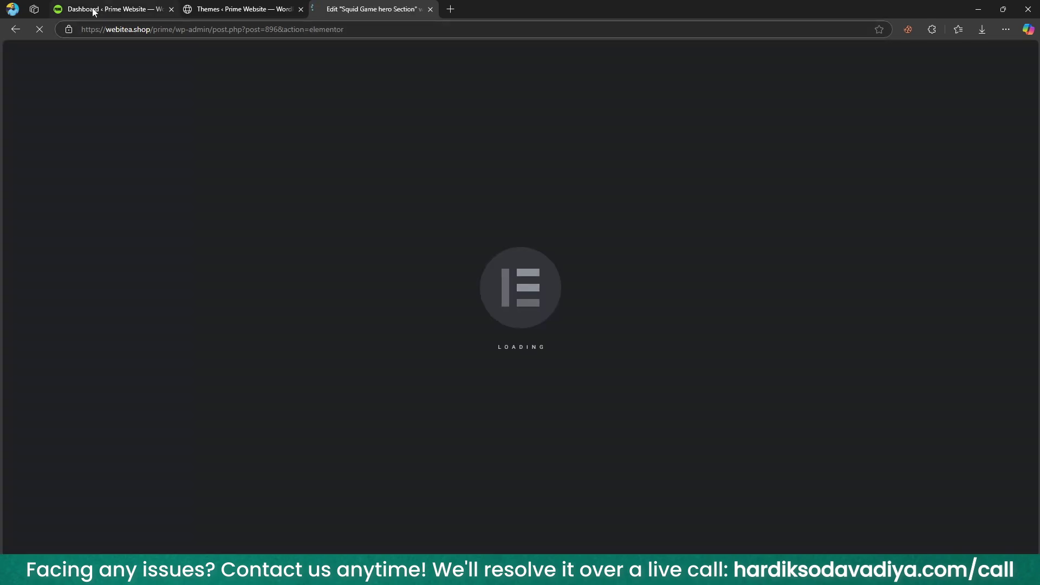
pyautogui.middleClick(90, 7)
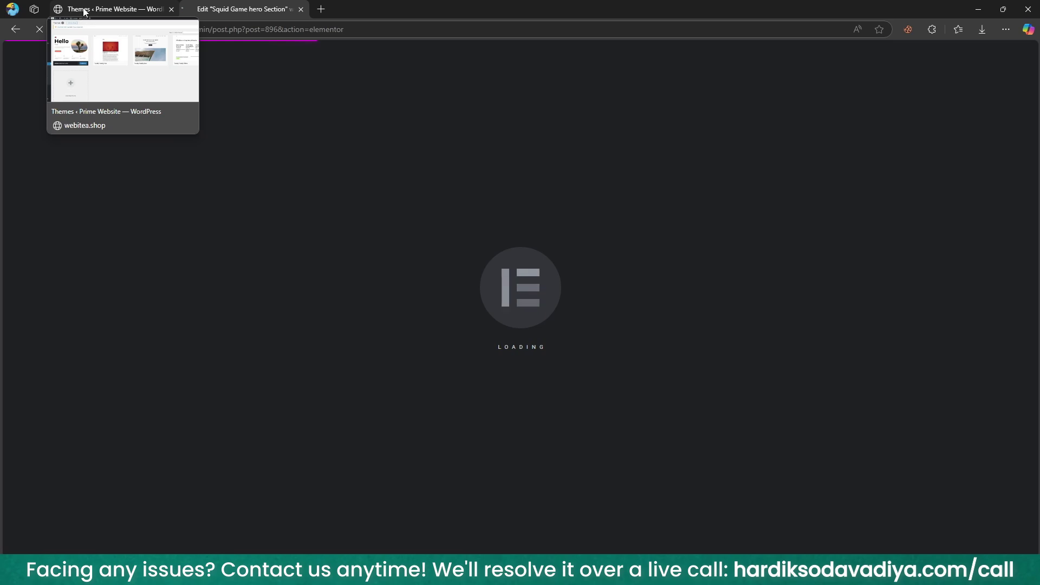
pyautogui.rightClick(84, 10)
pyautogui.click(64, 84)
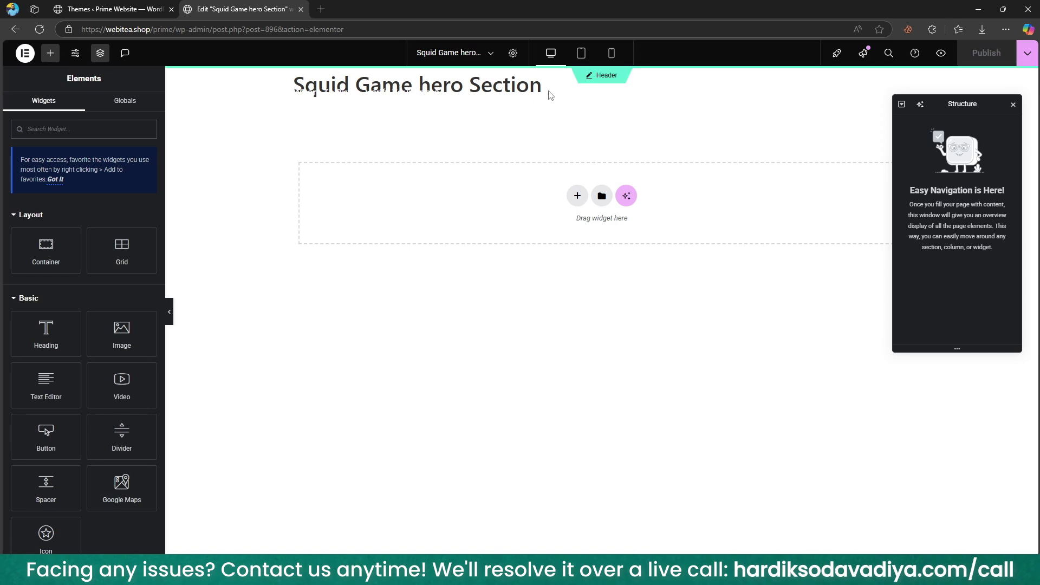
# - Hide the page title and set the page layout to Elementor Canvas in the page settings
pyautogui.click(513, 53)
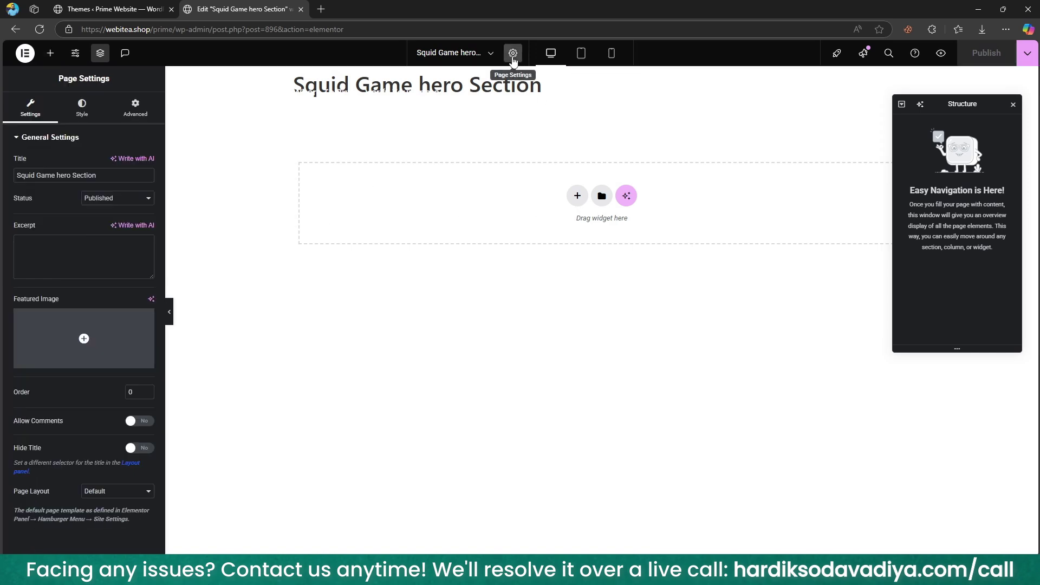
pyautogui.click(140, 448)
pyautogui.click(125, 492)
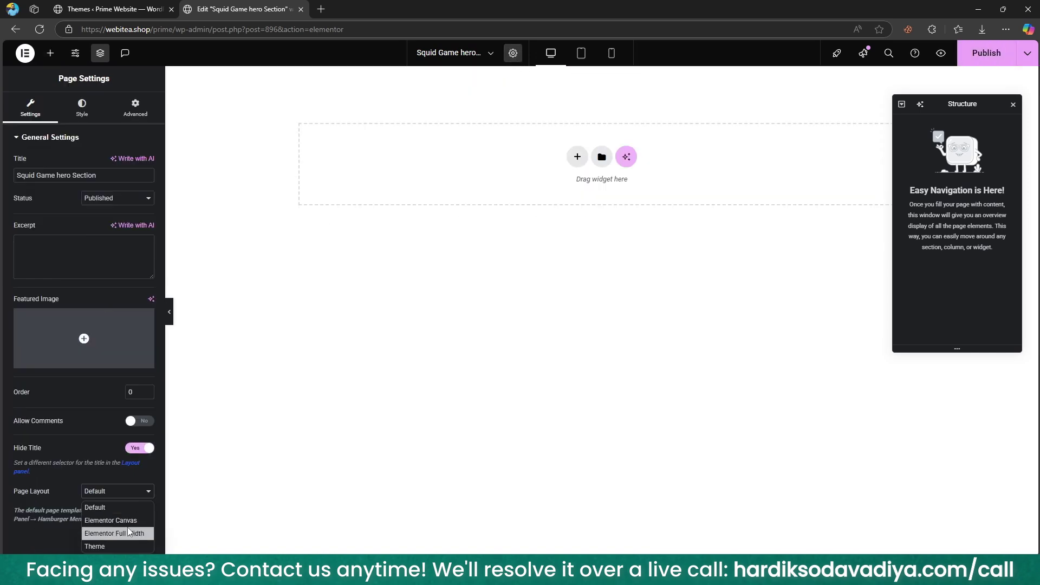
pyautogui.click(114, 521)
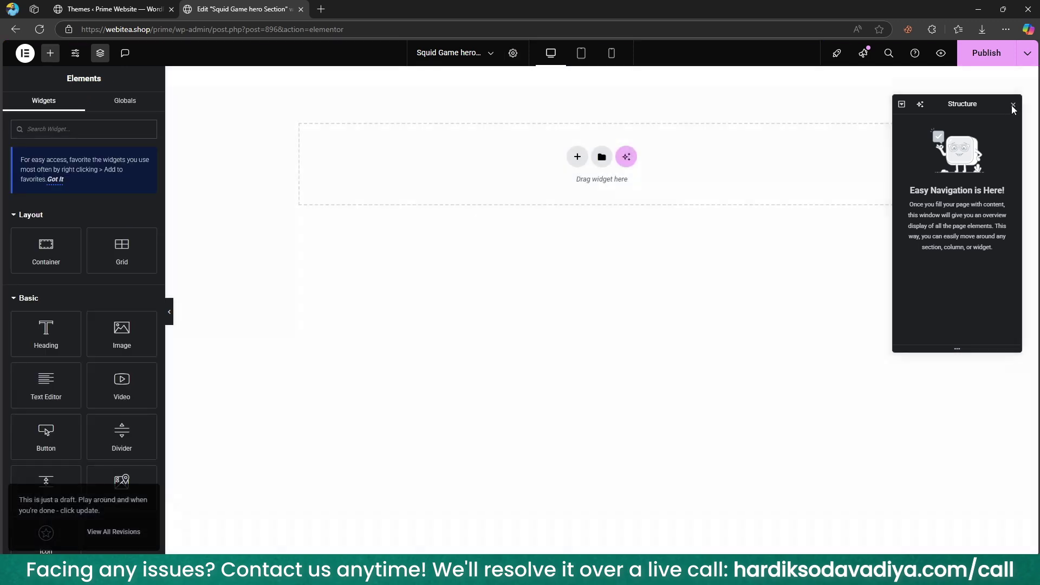
# - Close the Structure window and paste the copied hero section onto the canvas with Paste from other site
pyautogui.click(1014, 104)
pyautogui.rightClick(357, 191)
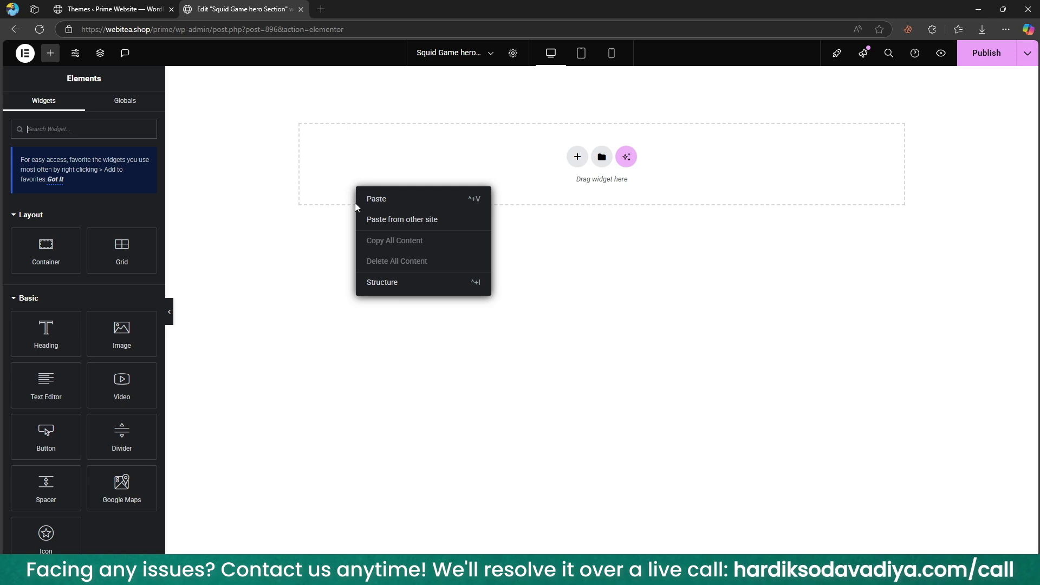
pyautogui.click(379, 220)
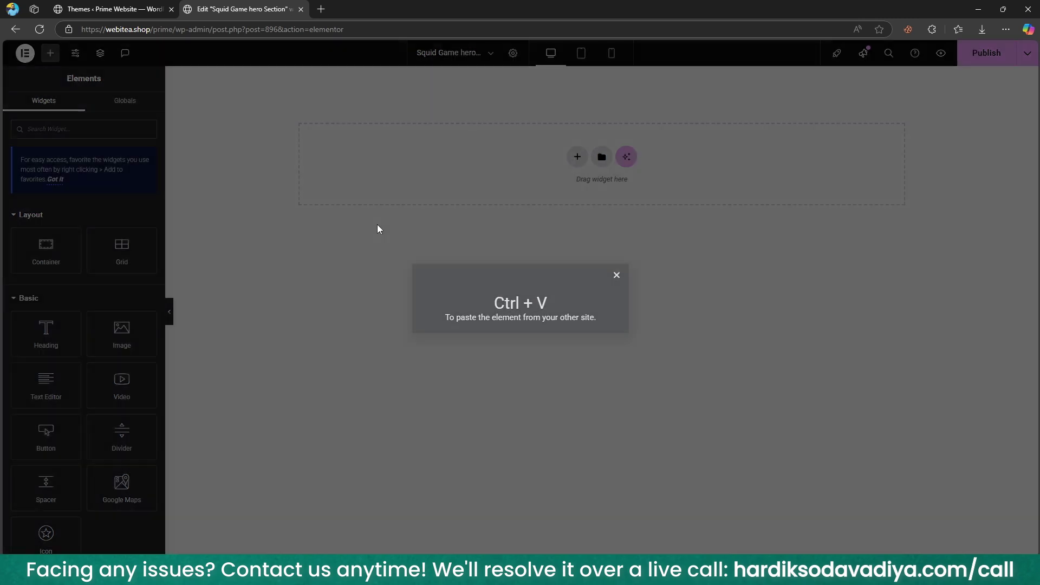
pyautogui.hotkey('ctrl', 'v')
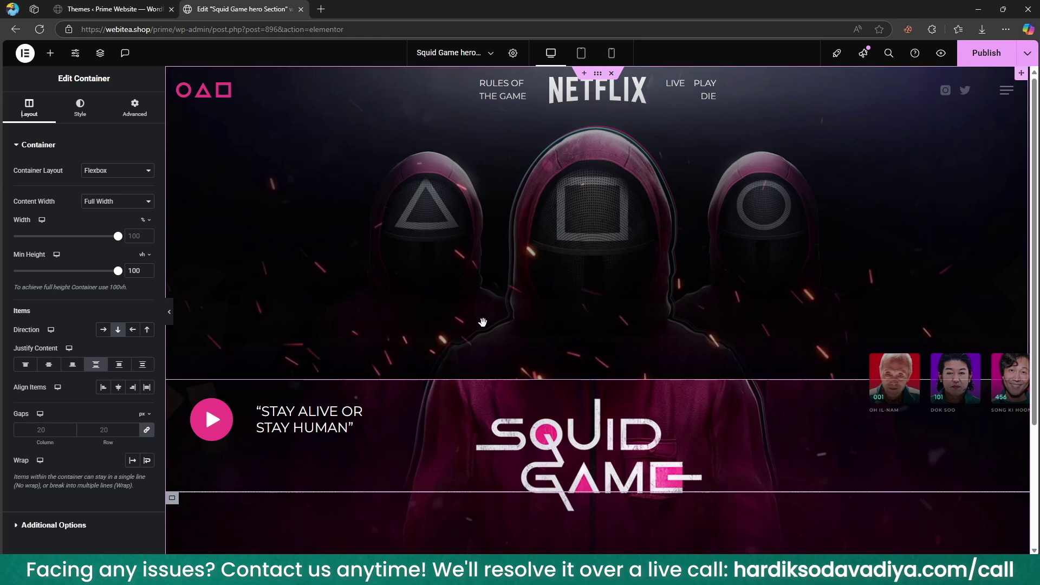
# - Delete the dark sparks image widget that lies over the hero section's content
pyautogui.click(639, 219)
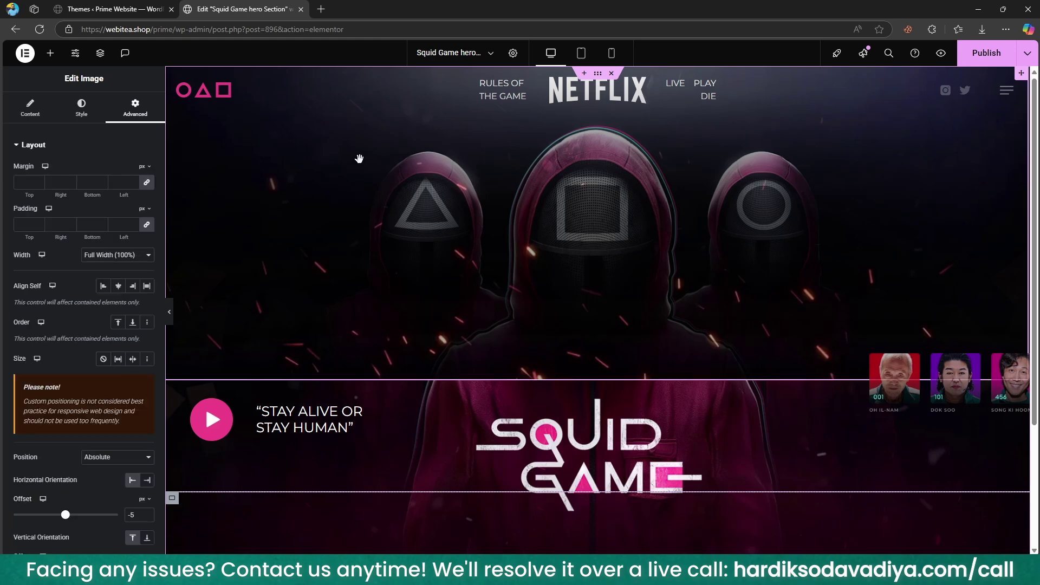
pyautogui.moveTo(425, 184); pyautogui.dragTo(423, 236)
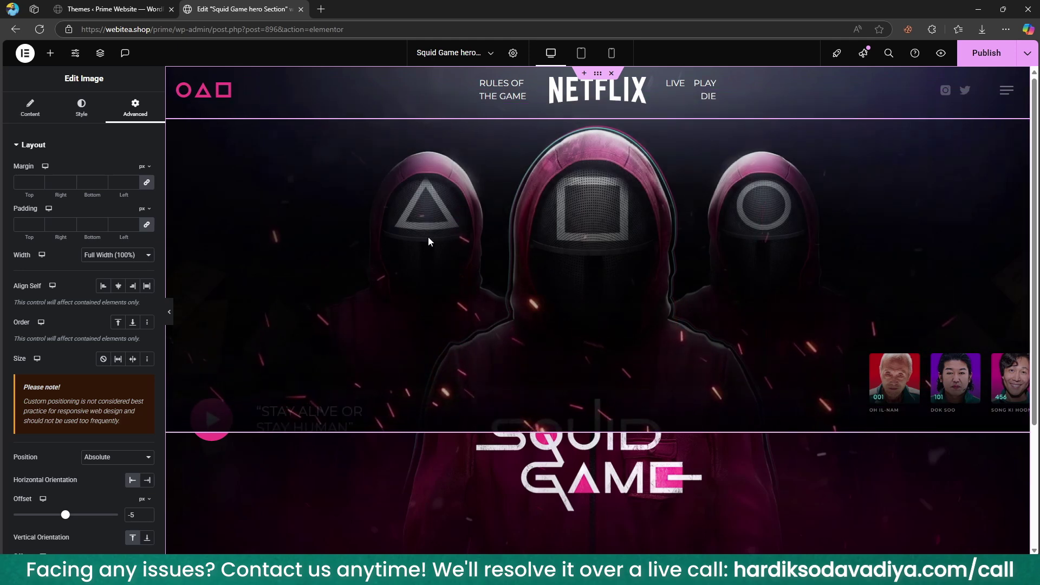
pyautogui.rightClick(659, 218)
pyautogui.click(709, 462)
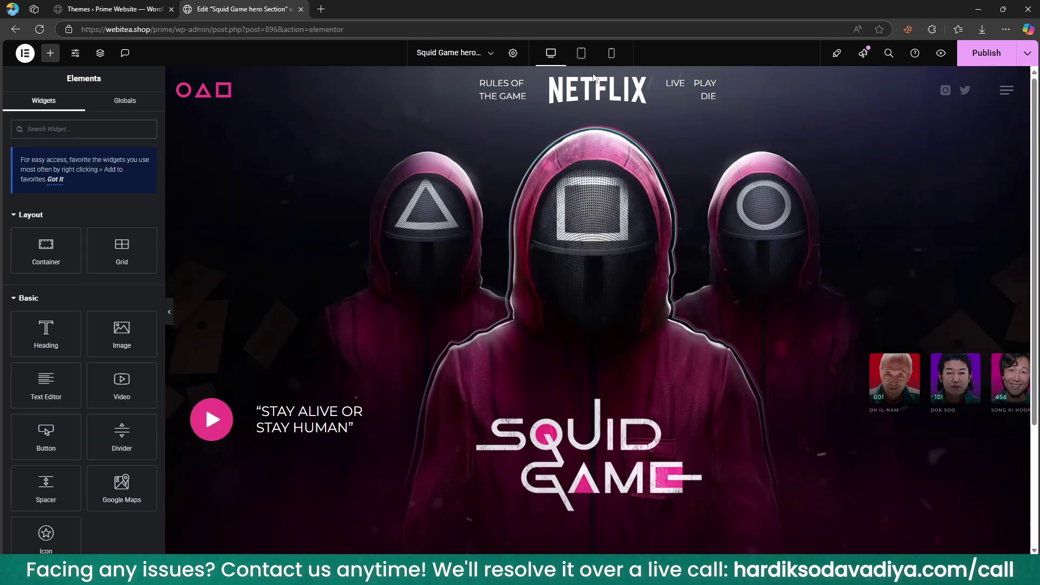
# - Set the dark sparks image from the media library as the Hero Section container's background overlay and check it on the canvas
pyautogui.rightClick(590, 196)
pyautogui.click(615, 460)
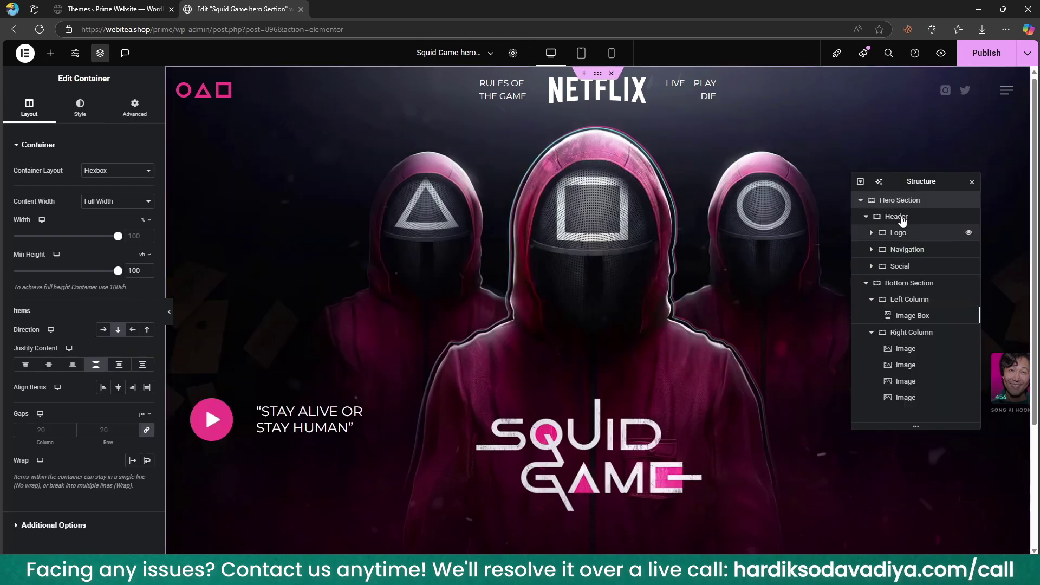
pyautogui.click(80, 107)
pyautogui.scroll(-3, 75, 383)
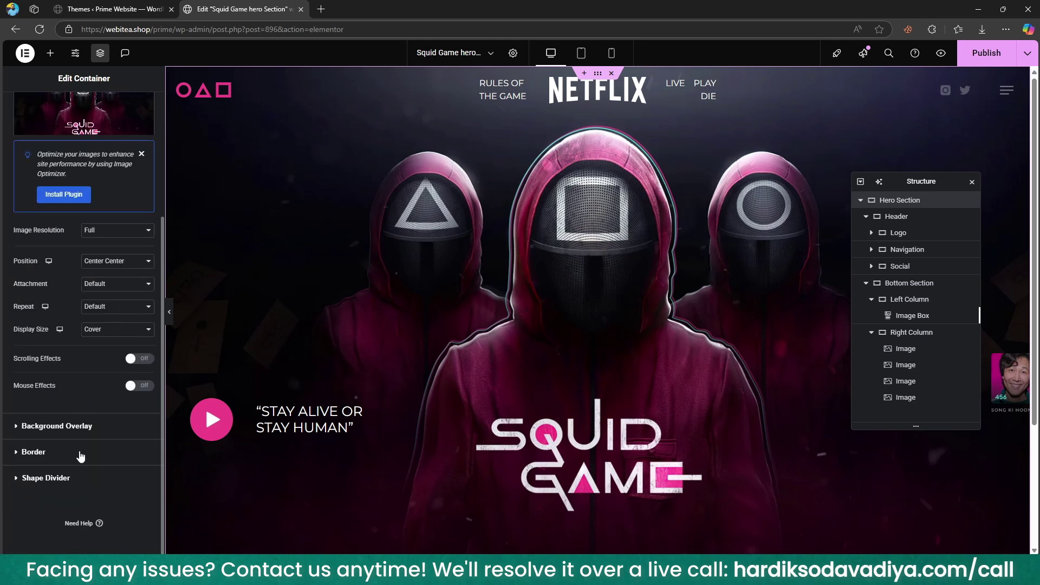
pyautogui.click(62, 430)
pyautogui.click(70, 288)
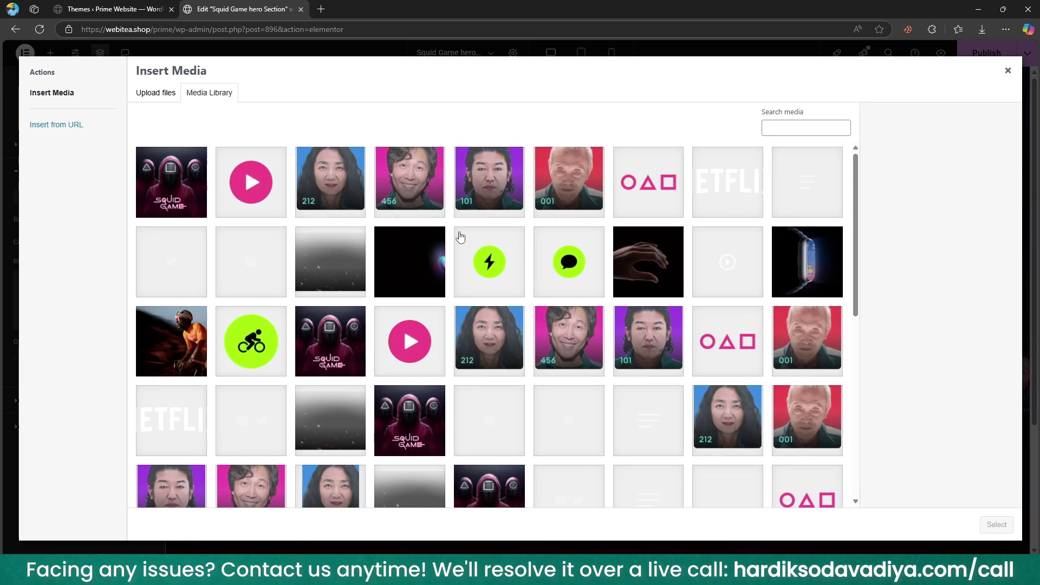
pyautogui.click(337, 273)
pyautogui.click(996, 525)
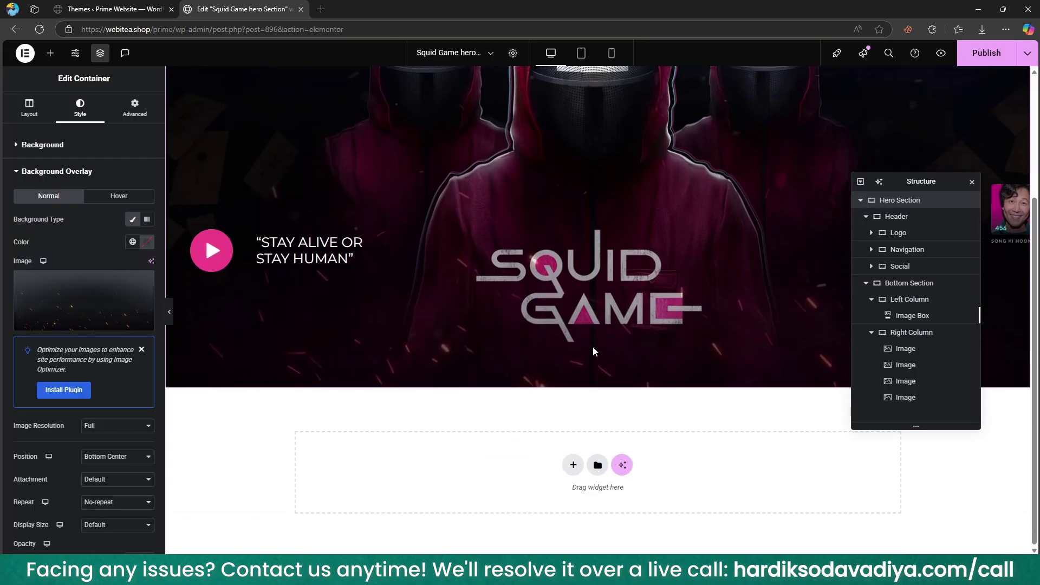
pyautogui.scroll(-3, 124, 346)
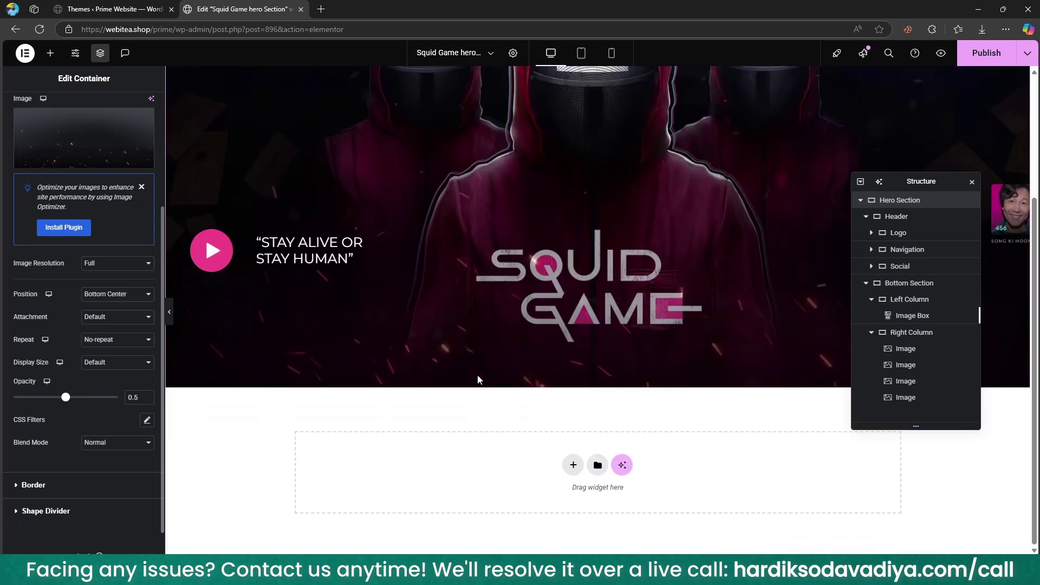
pyautogui.scroll(-2, 403, 420)
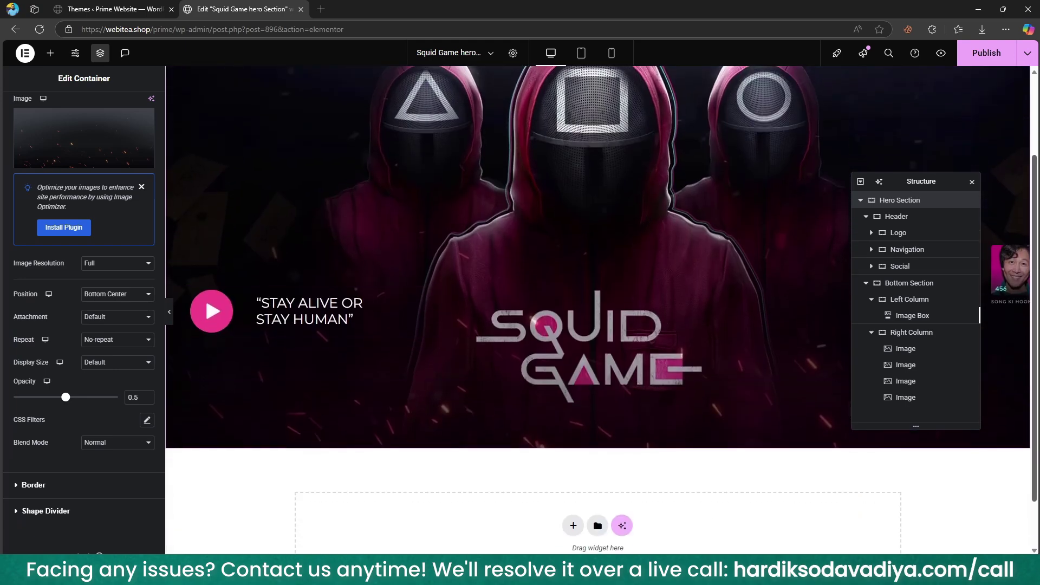
# - Move the Structure window clear of the portraits, set the play-button Image Box's position to Default, and check the full-width layout
pyautogui.moveTo(944, 187); pyautogui.dragTo(895, 486)
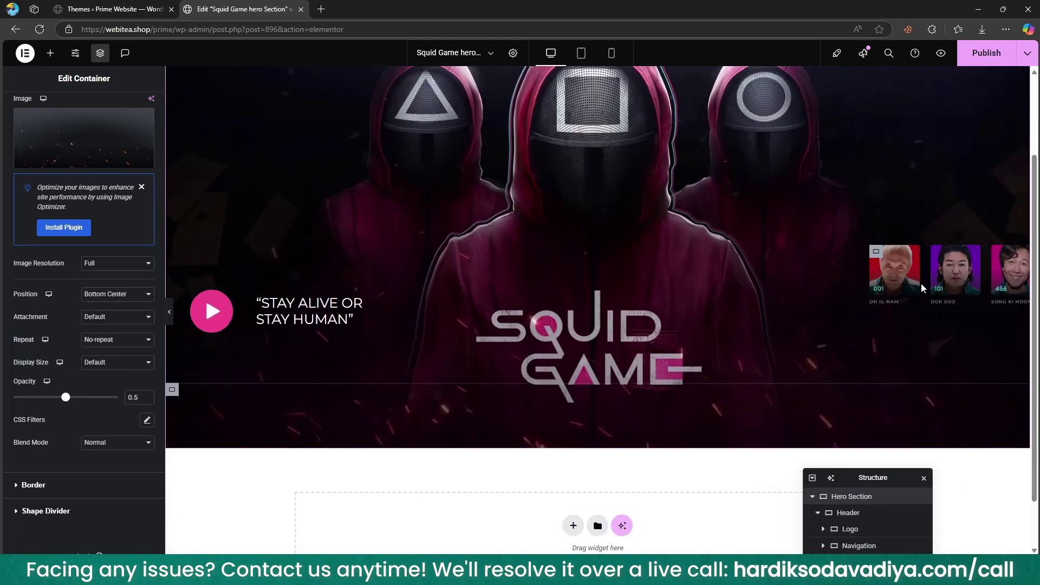
pyautogui.click(237, 303)
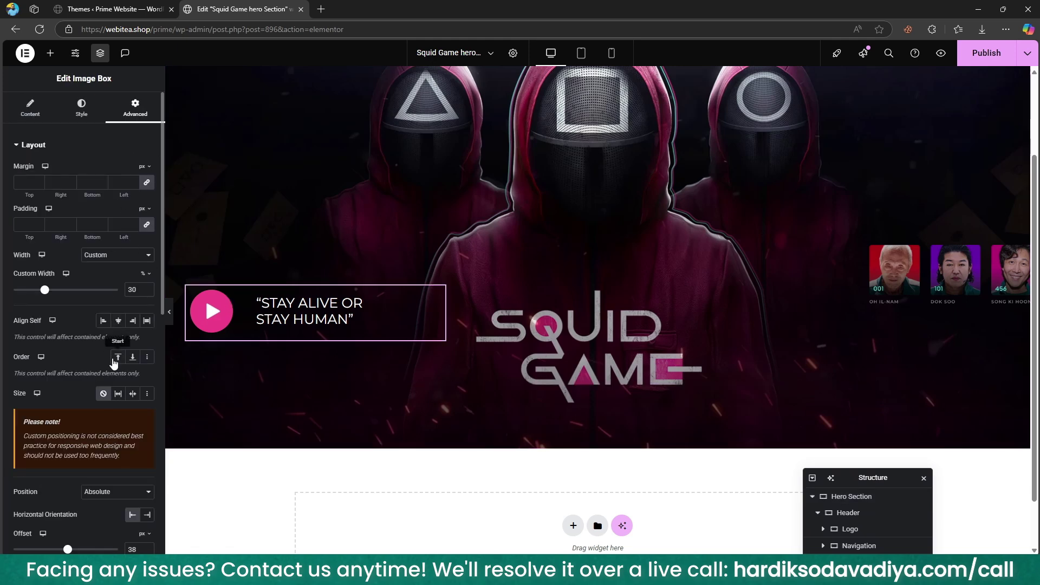
pyautogui.click(92, 493)
pyautogui.click(97, 507)
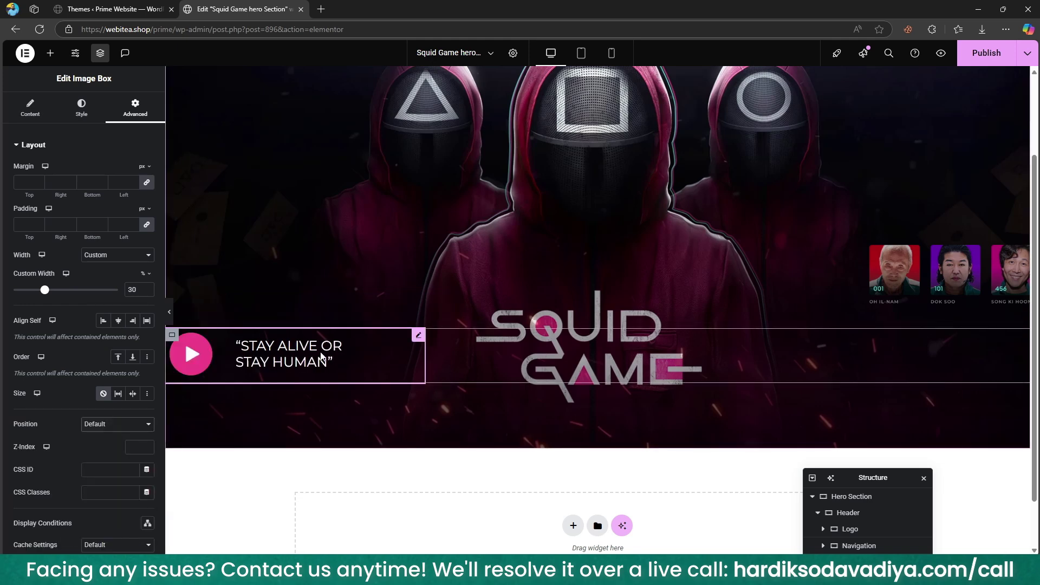
pyautogui.click(169, 312)
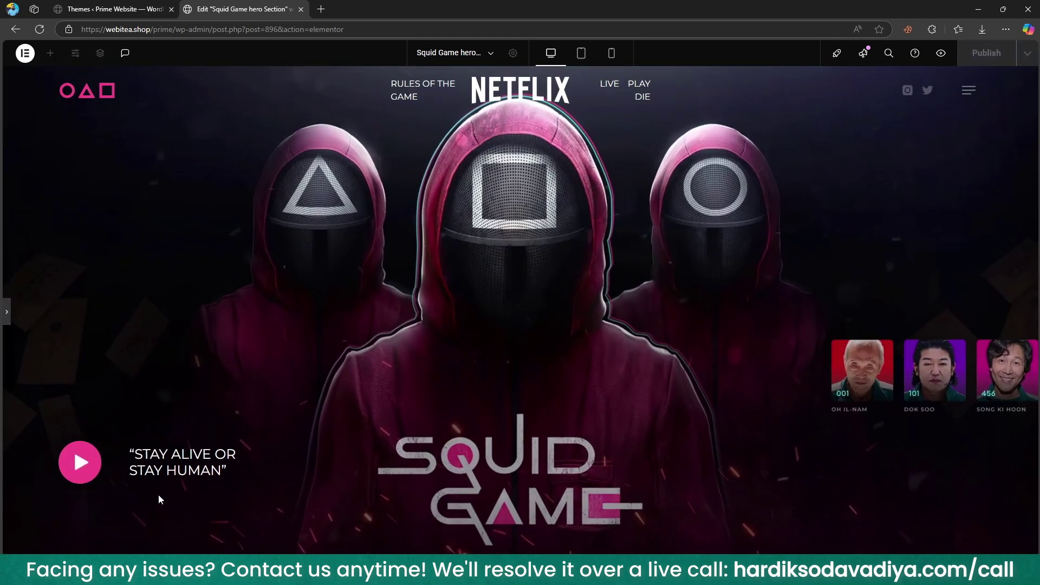
pyautogui.click(7, 311)
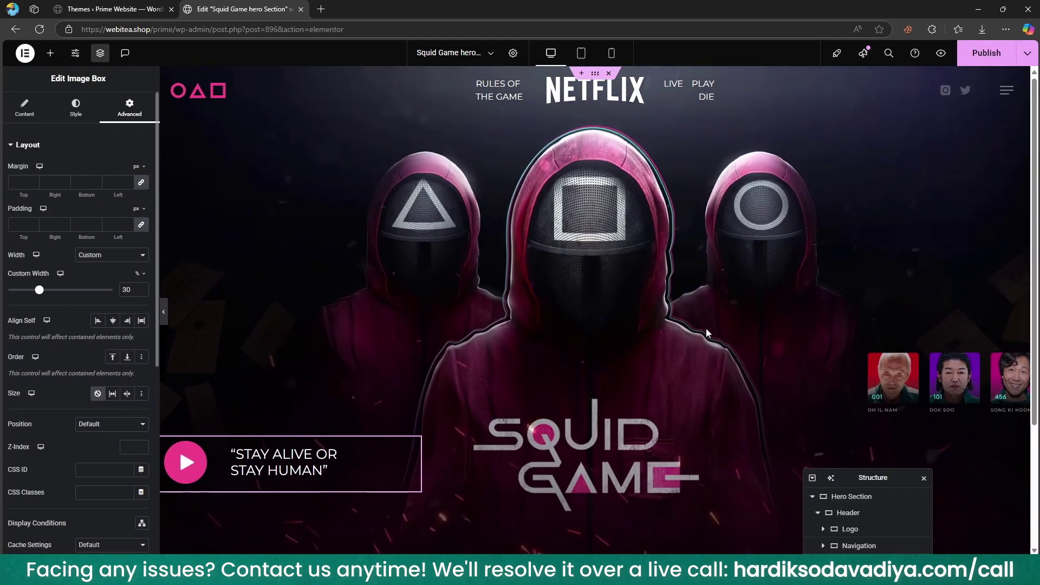
# - Clear the vertical offset of the absolutely positioned container holding the player portraits
pyautogui.click(185, 448)
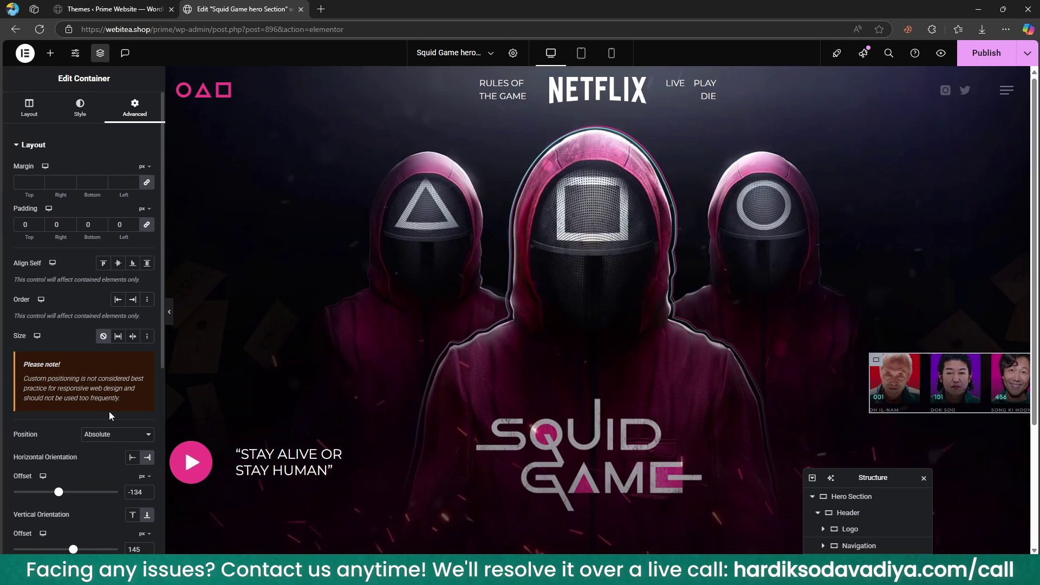
pyautogui.scroll(-4, 109, 394)
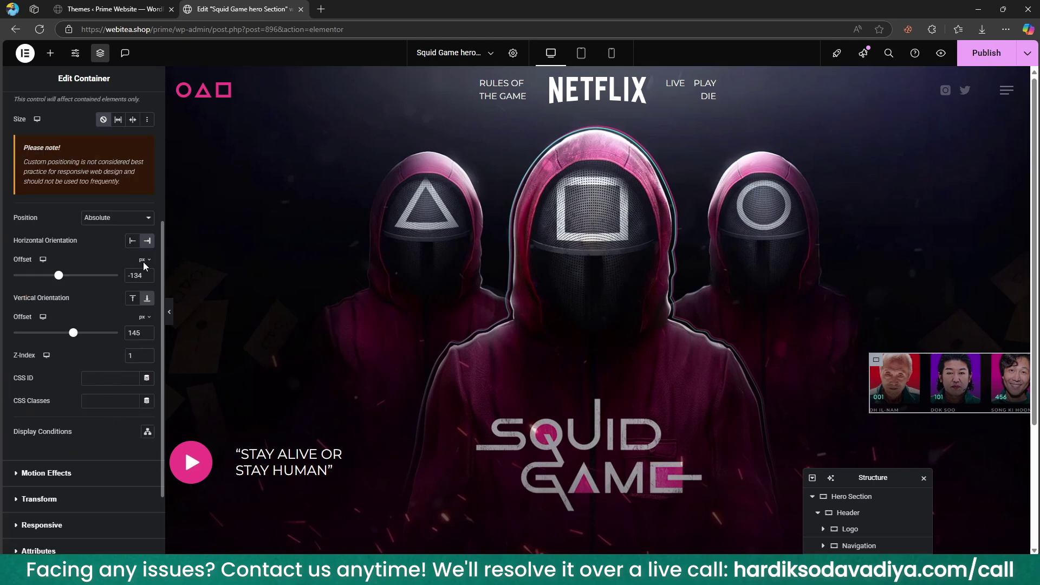
pyautogui.click(171, 320)
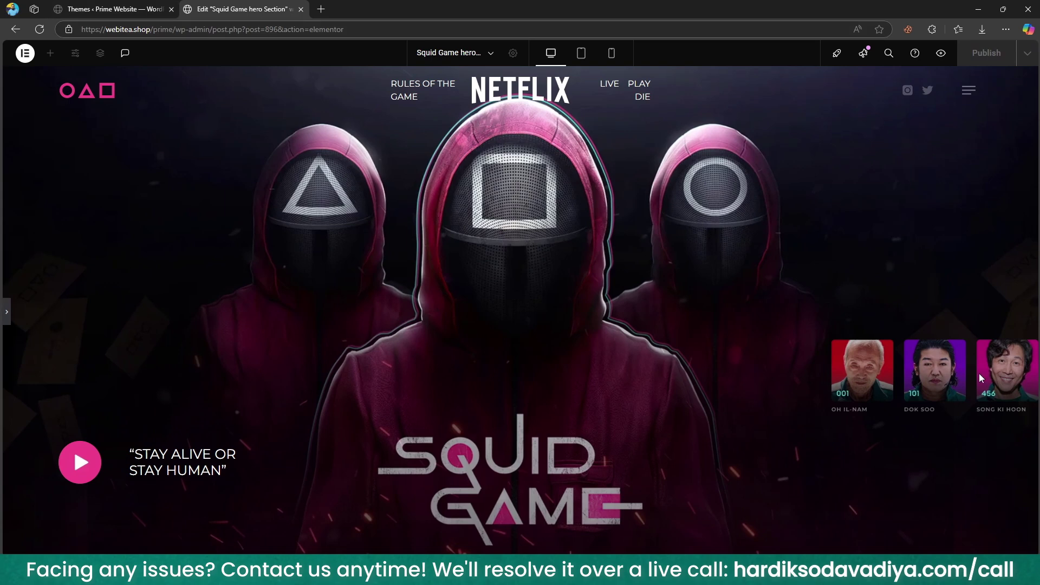
pyautogui.click(6, 314)
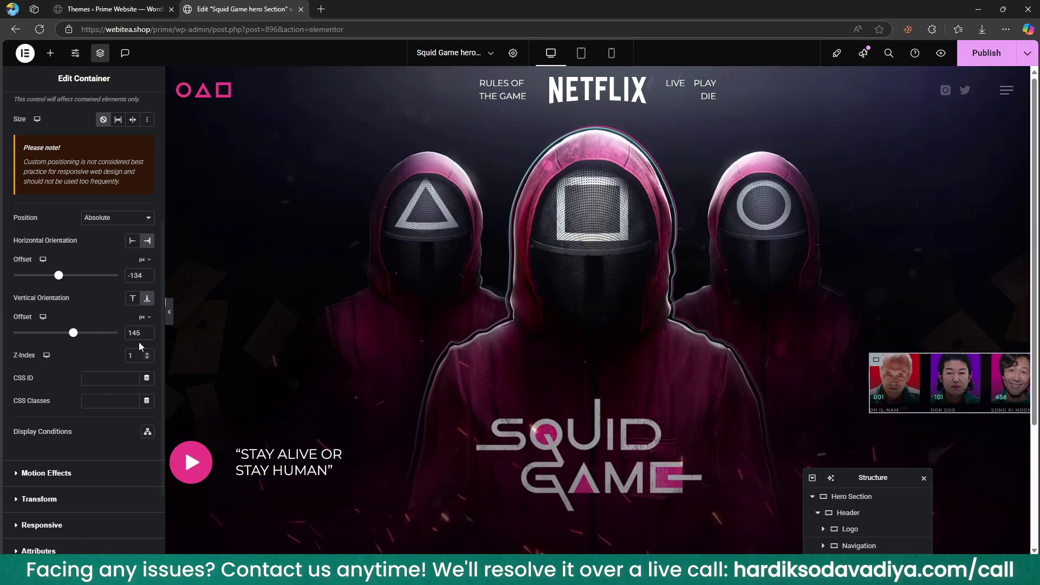
pyautogui.moveTo(75, 336); pyautogui.dragTo(66, 333)
pyautogui.doubleClick(134, 335)
pyautogui.press('BackSpace')
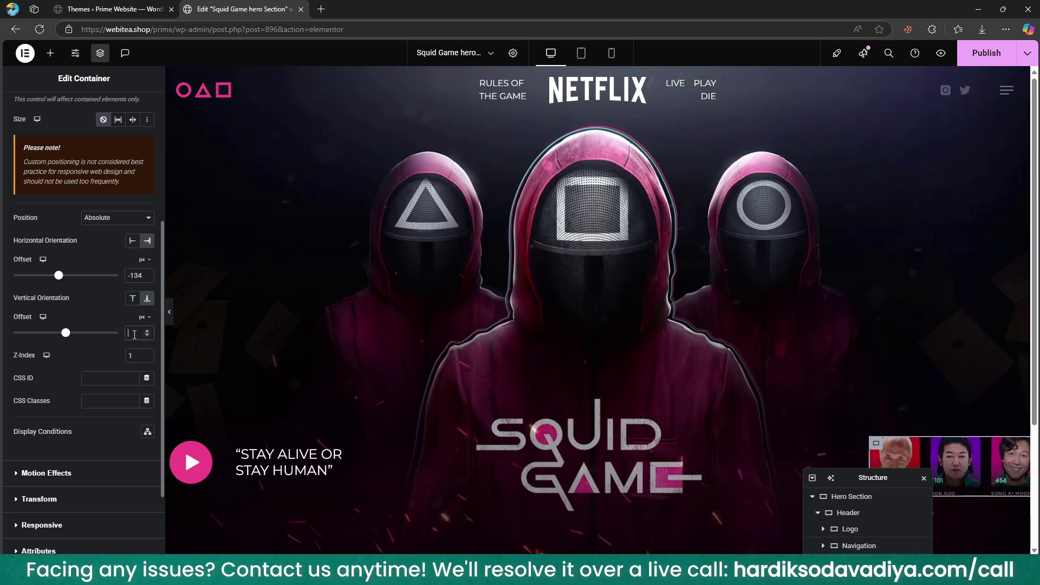
pyautogui.scroll(-3, 646, 337)
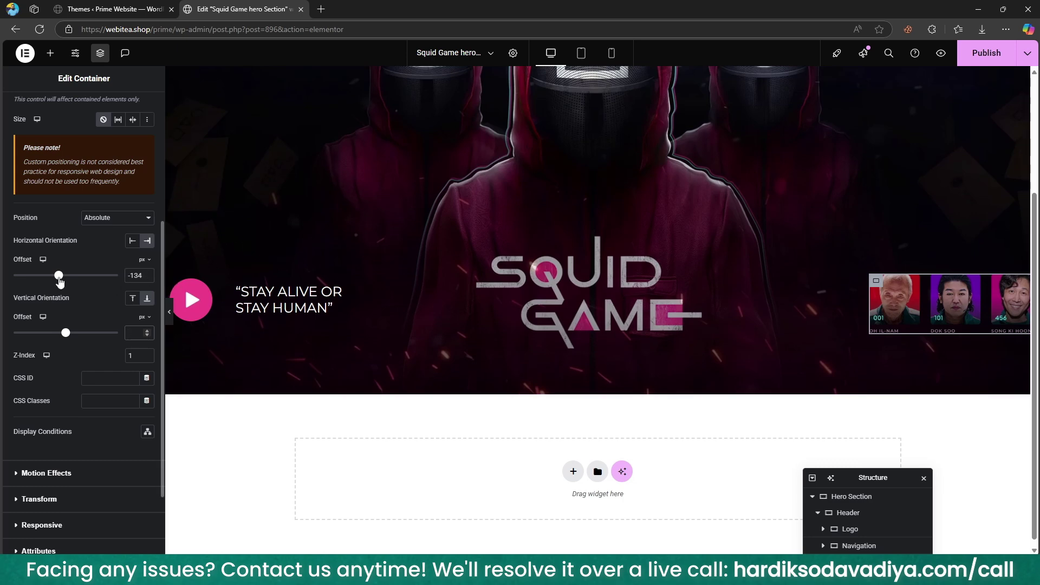
# - Set the horizontal offset of the absolutely positioned player-portraits container to -1 %
pyautogui.moveTo(60, 280); pyautogui.dragTo(63, 279)
pyautogui.click(145, 259)
pyautogui.click(143, 271)
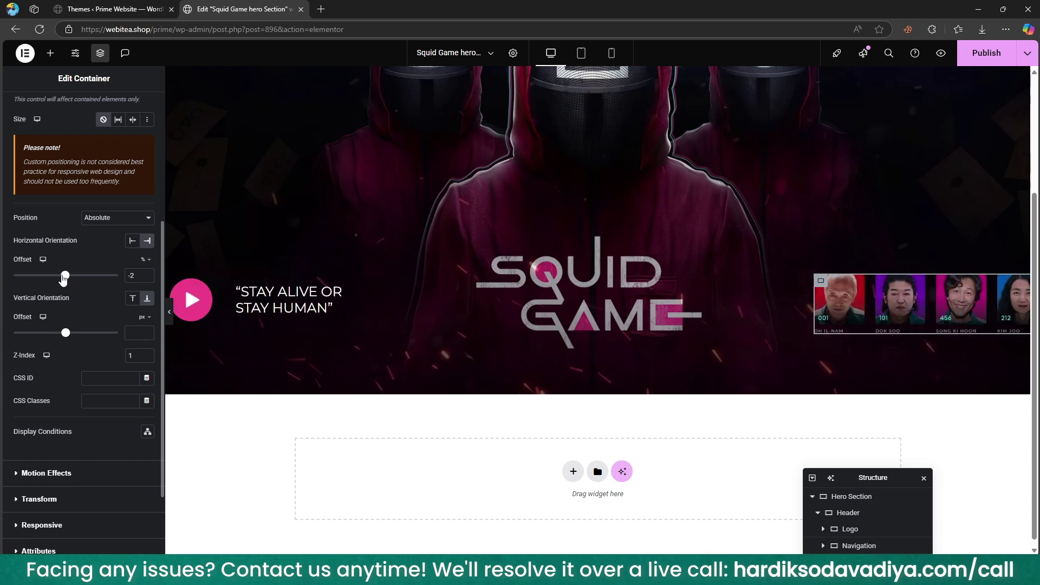
pyautogui.click(141, 271)
pyautogui.press('Up')
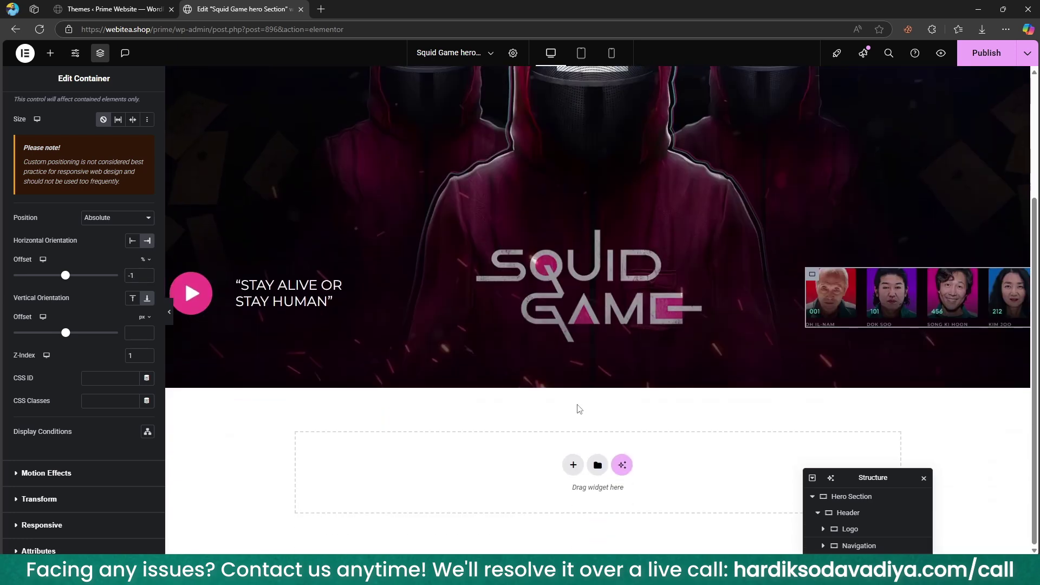
pyautogui.click(577, 409)
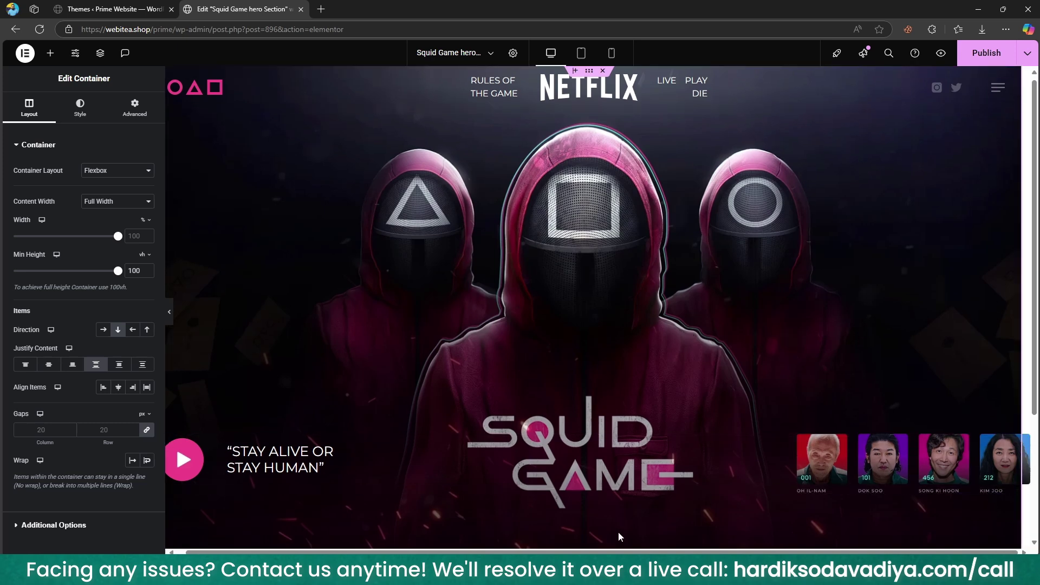
# - Set the Hero Section container's overflow to Hidden and close the Structure window to check the page
pyautogui.rightClick(484, 194)
pyautogui.click(504, 453)
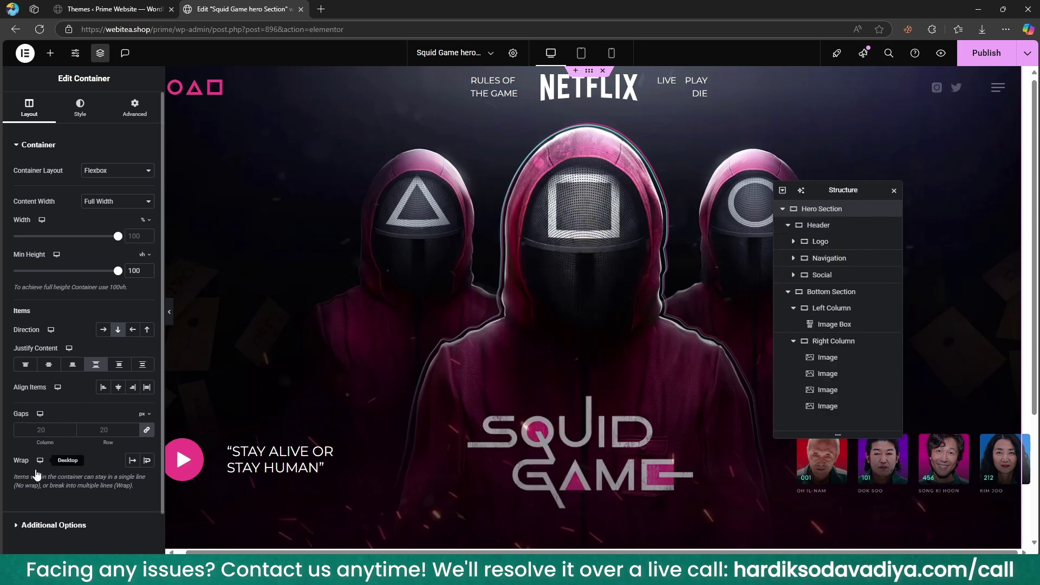
pyautogui.click(62, 528)
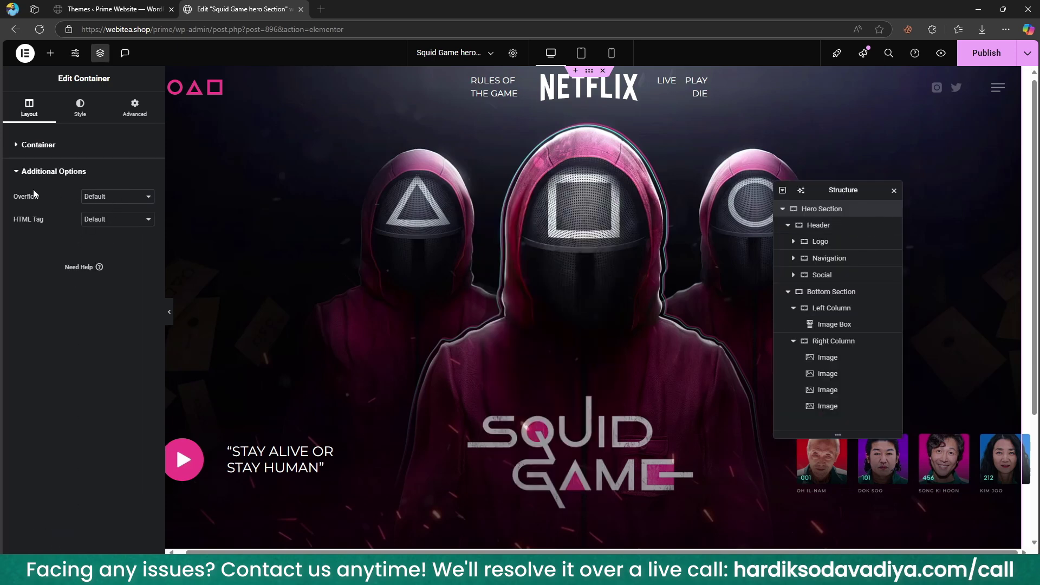
pyautogui.click(110, 198)
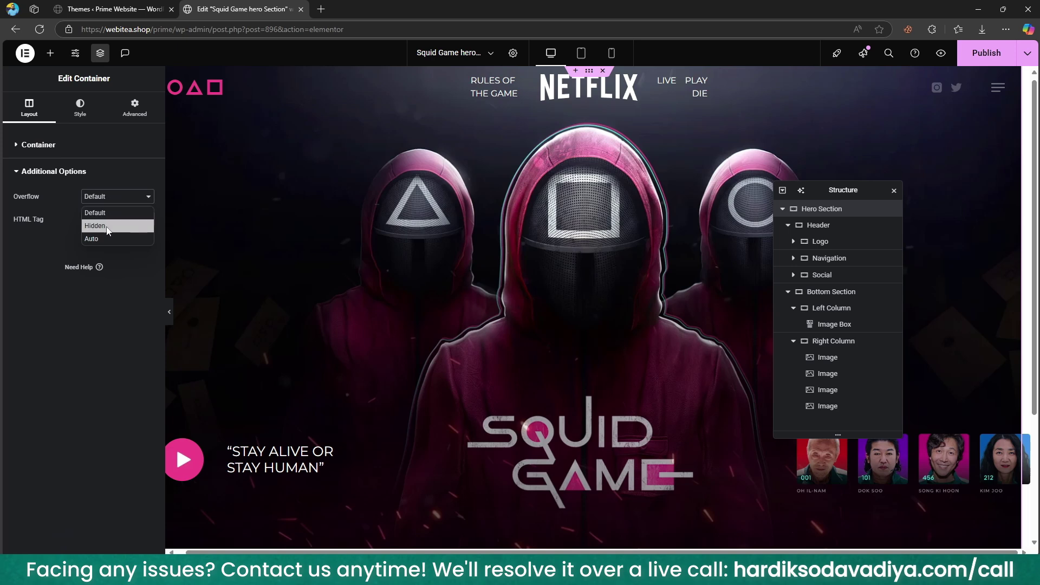
pyautogui.click(108, 227)
pyautogui.scroll(-3, 828, 477)
pyautogui.scroll(3, 618, 408)
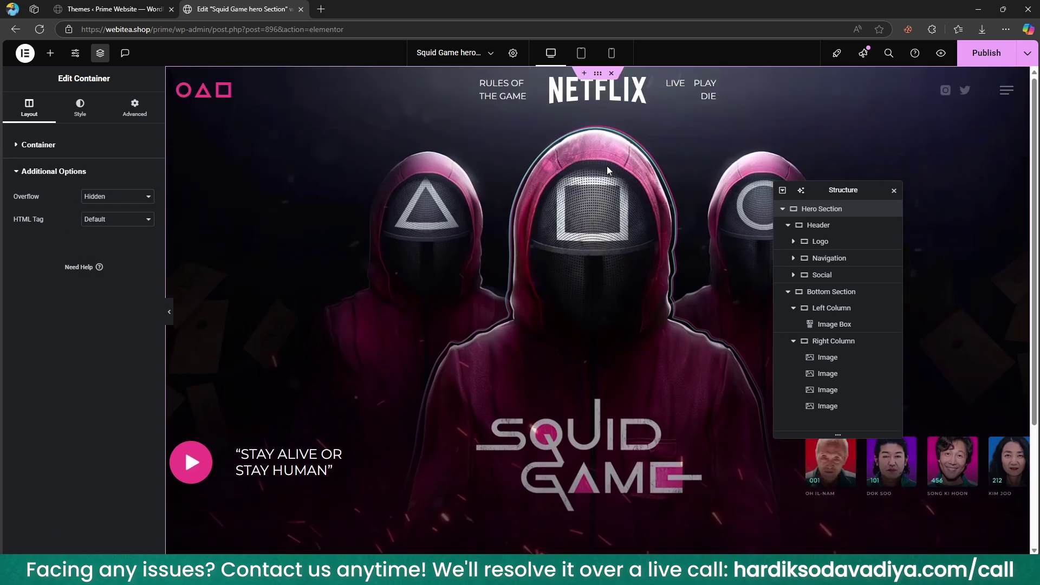
pyautogui.click(894, 190)
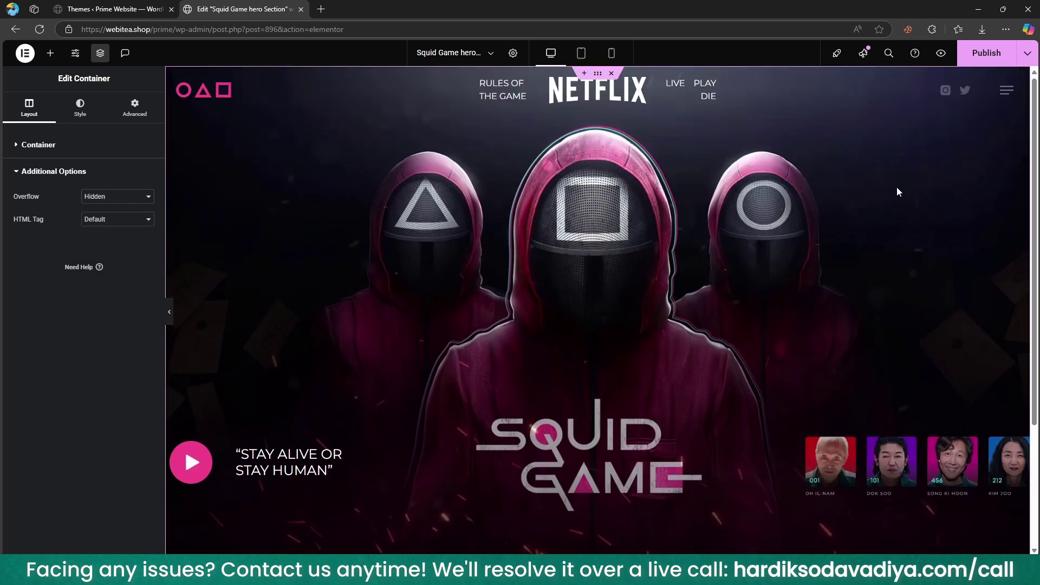
# - Widen the Navigation container around the Netflix logo to 47 % so its menu labels fit on one line
pyautogui.click(480, 79)
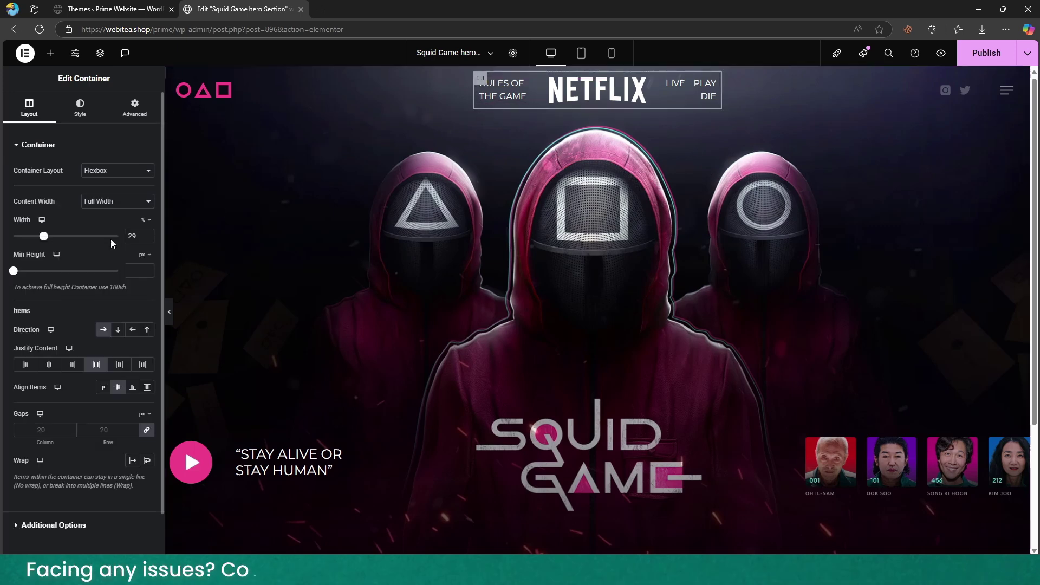
pyautogui.moveTo(41, 241); pyautogui.dragTo(61, 243)
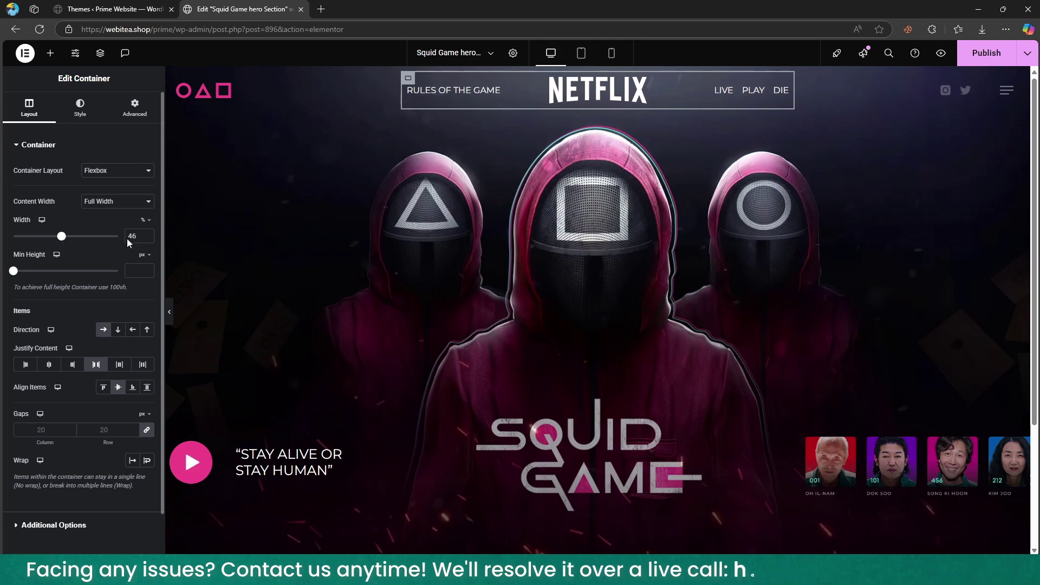
pyautogui.click(147, 233)
pyautogui.scroll(-3, 600, 463)
pyautogui.scroll(3, 600, 462)
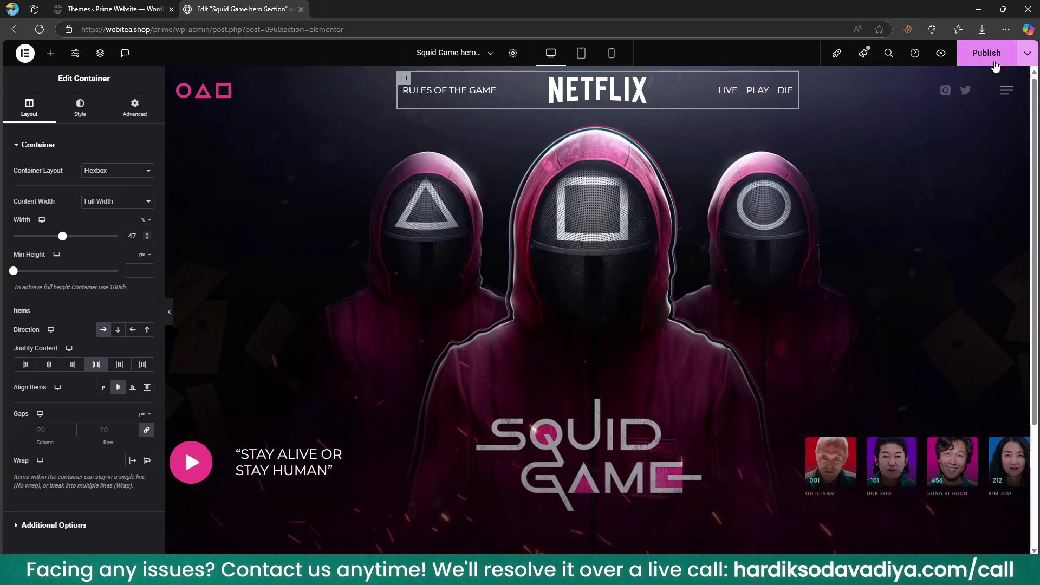
# - Publish the page, check the hero section in the front-end preview, and return to the editor
pyautogui.click(839, 157)
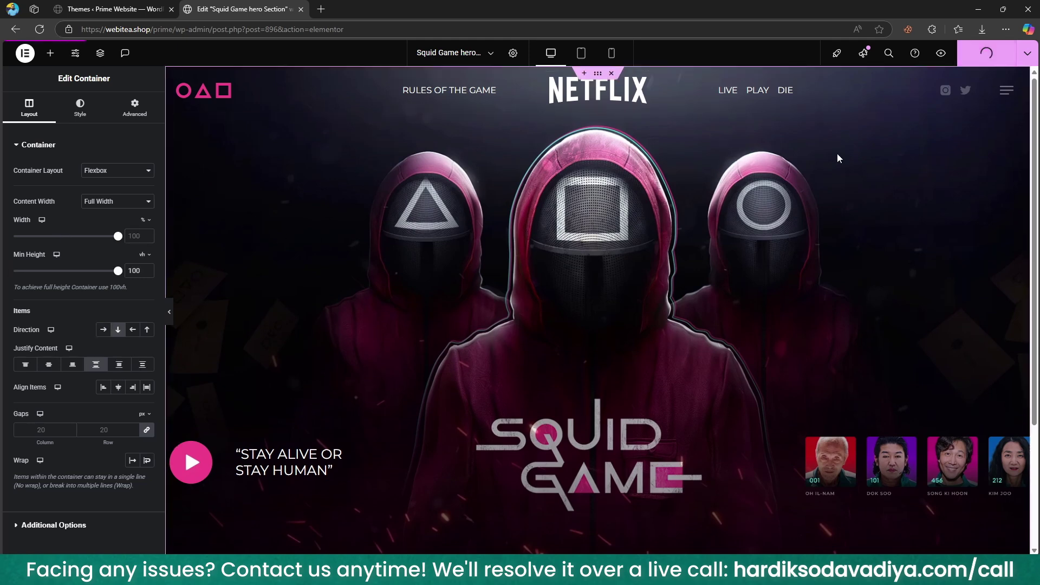
pyautogui.click(940, 55)
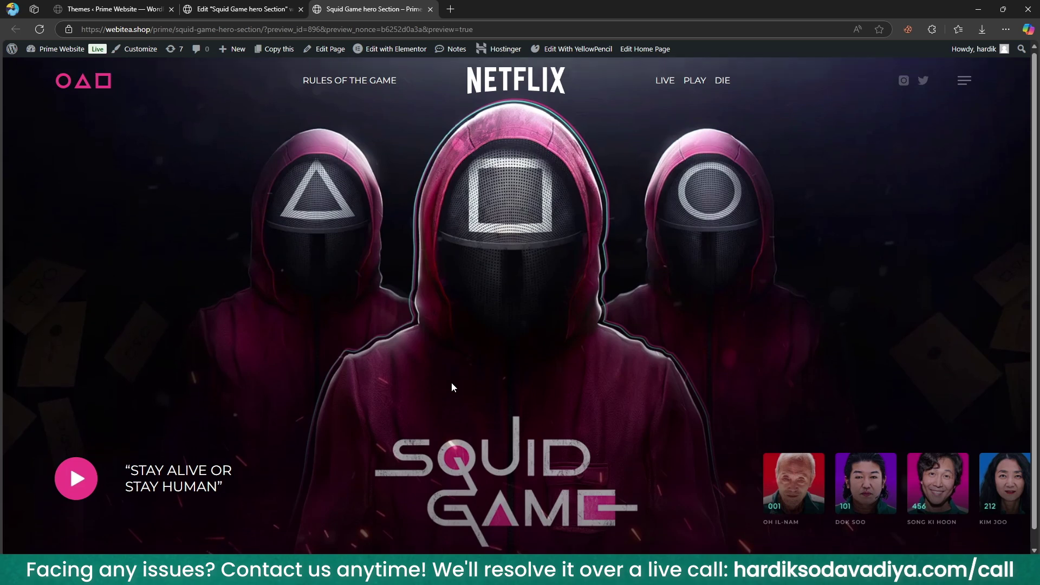
pyautogui.click(208, 7)
# - Set the Header container's entrance animation to Fade In Down with the Slow duration
pyautogui.click(380, 466)
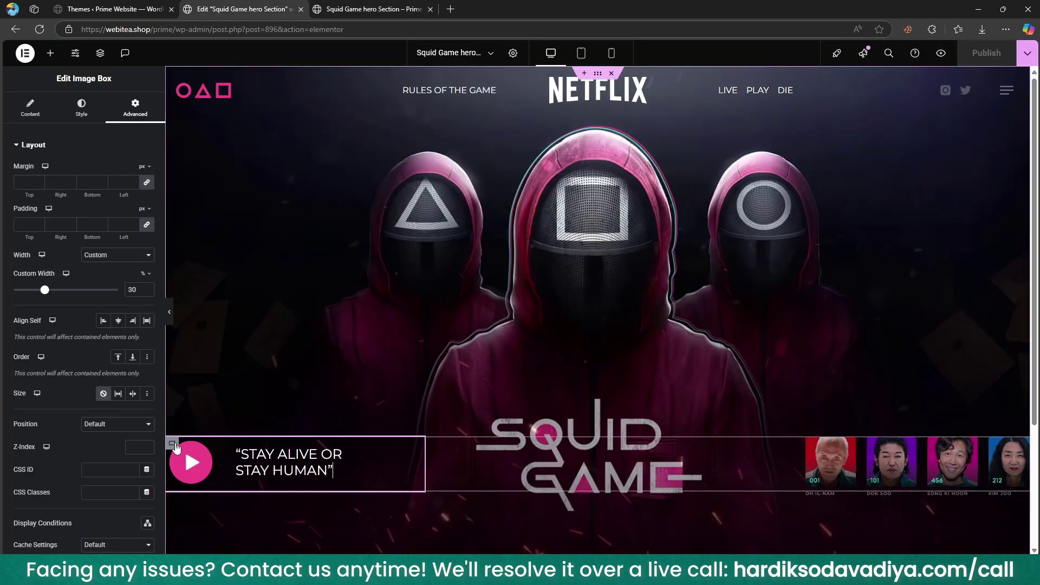
pyautogui.rightClick(622, 122)
pyautogui.click(628, 375)
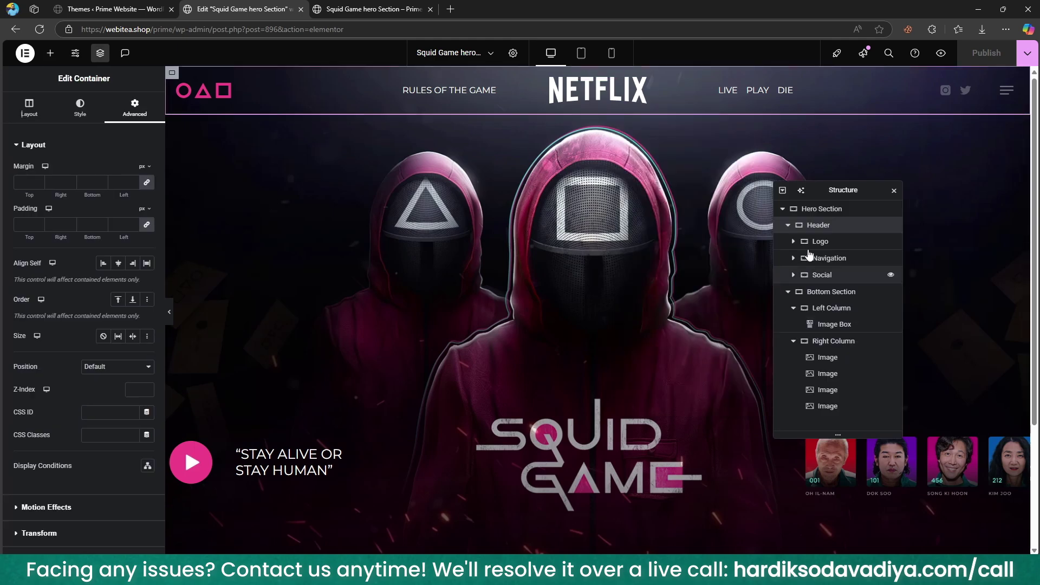
pyautogui.scroll(-3, 94, 336)
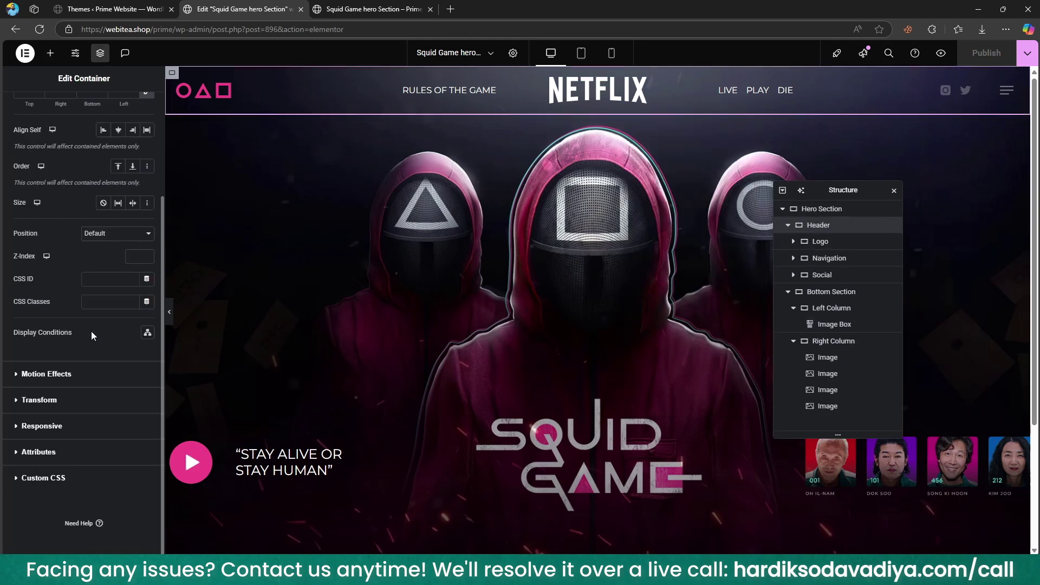
pyautogui.click(65, 375)
pyautogui.click(70, 293)
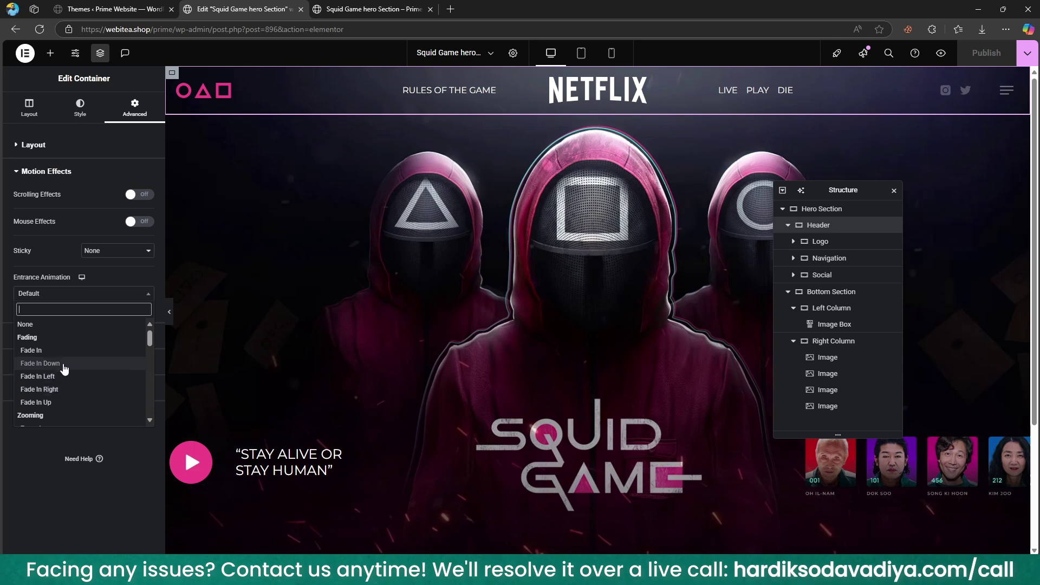
pyautogui.click(70, 368)
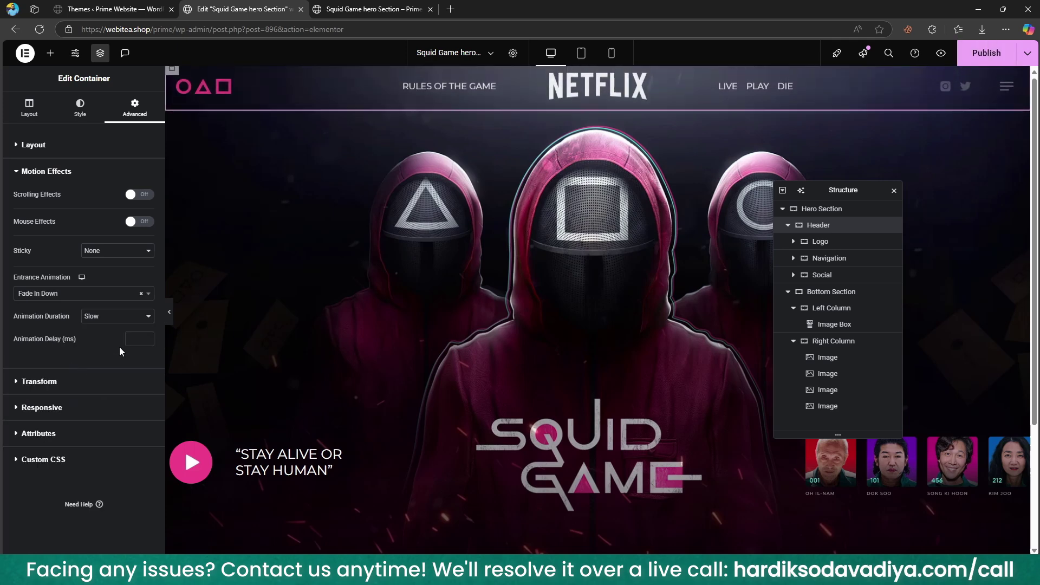
pyautogui.click(114, 316)
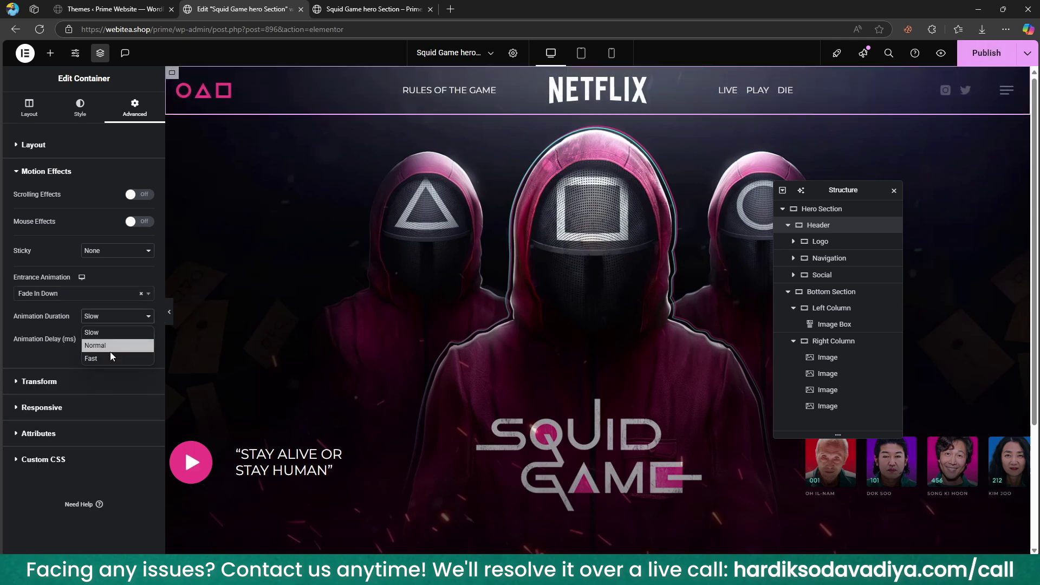
pyautogui.click(74, 332)
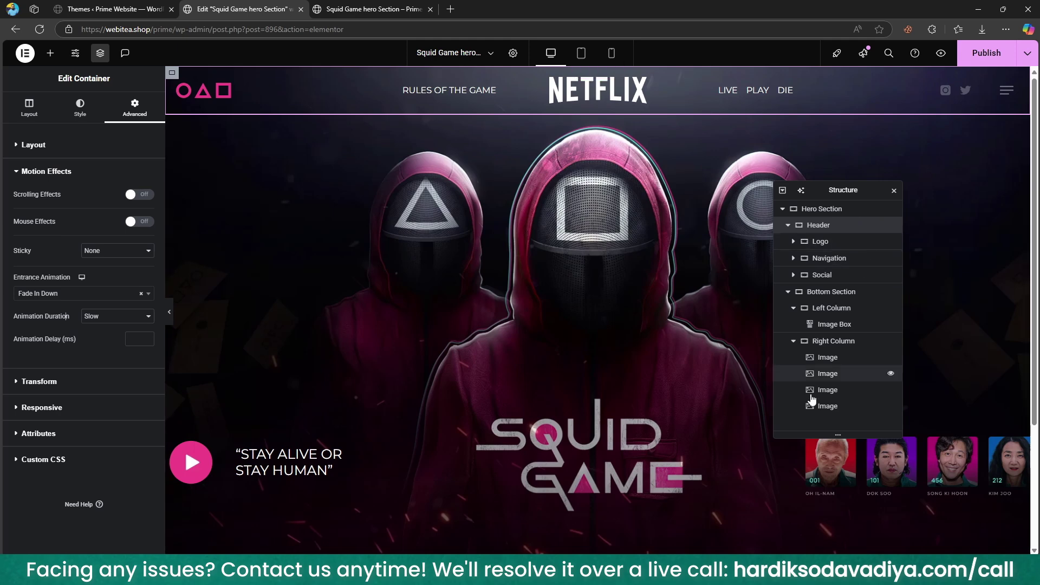
# - Give the Left Column container a Fade In entrance animation with Slow duration, and publish the page to check it in the preview
pyautogui.click(172, 444)
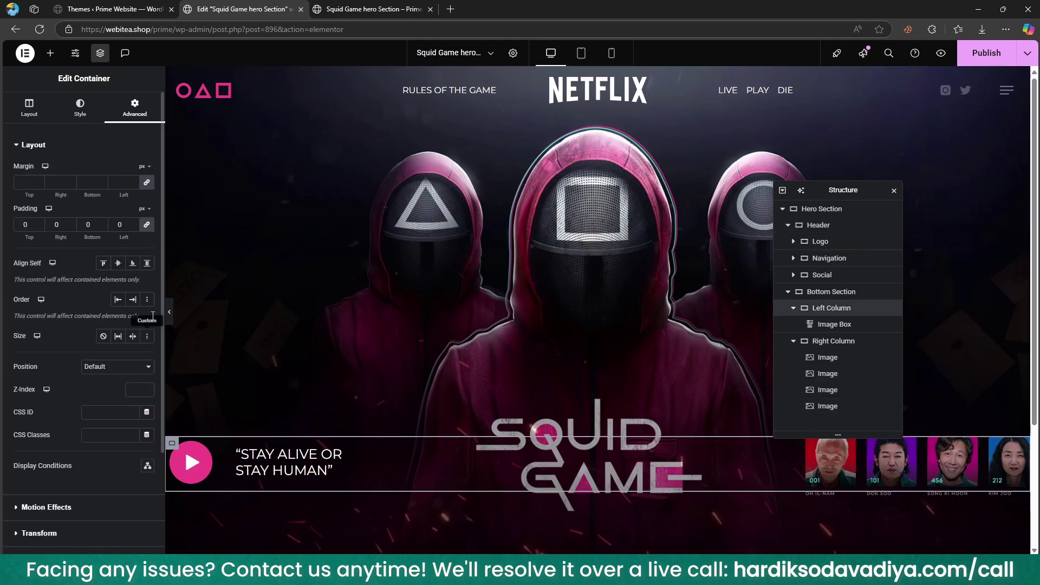
pyautogui.click(73, 382)
pyautogui.click(84, 293)
pyautogui.click(49, 349)
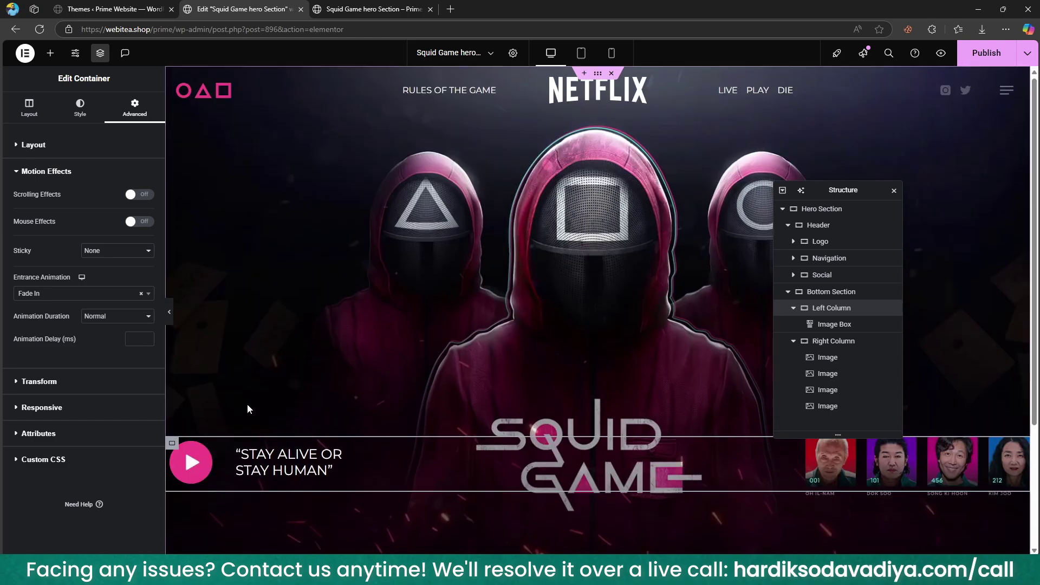
pyautogui.click(117, 316)
pyautogui.click(96, 331)
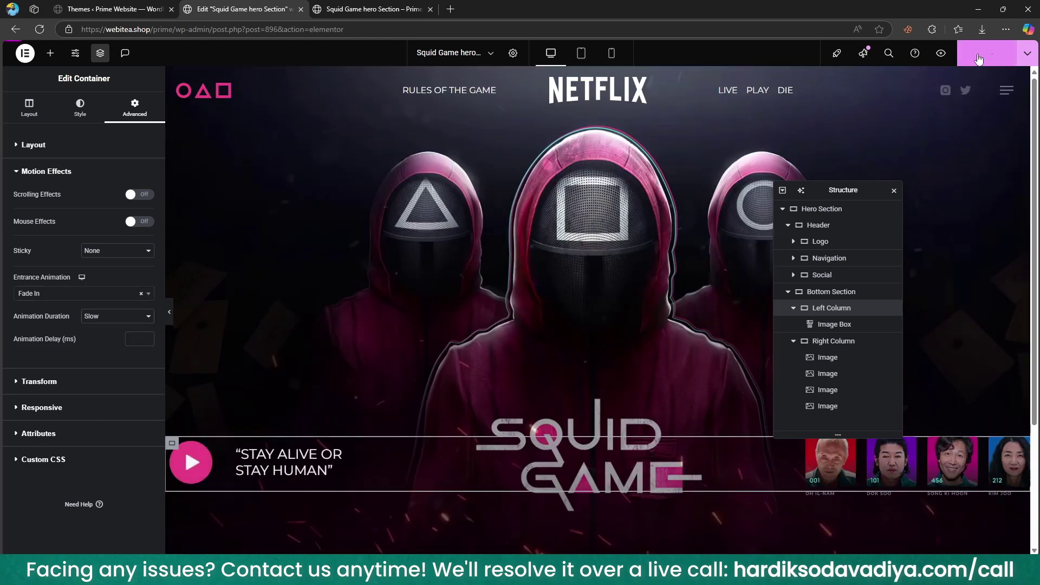
pyautogui.click(370, 7)
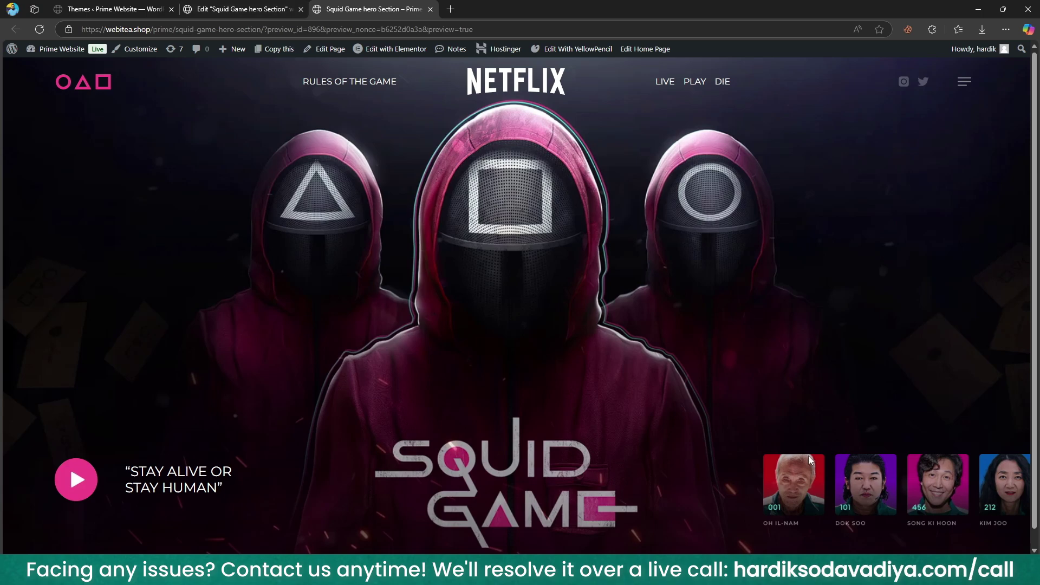
pyautogui.hotkey('ctrl', 'pageup')
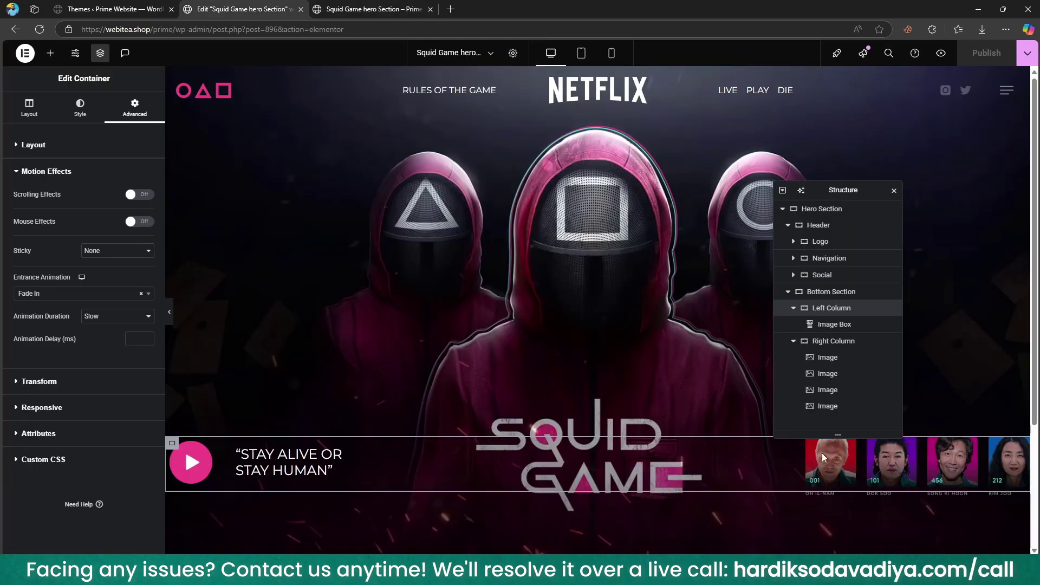
# - Try Fade In Left on the Right Column container, and set its entrance animation to Fade In Right with Slow duration
pyautogui.scroll(-5, 81, 353)
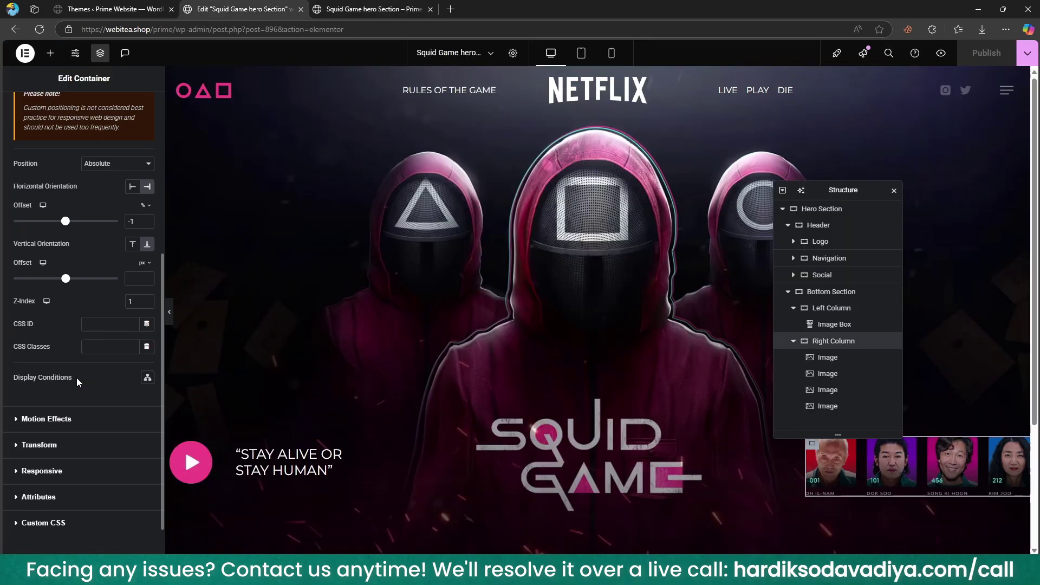
pyautogui.click(49, 426)
pyautogui.click(63, 297)
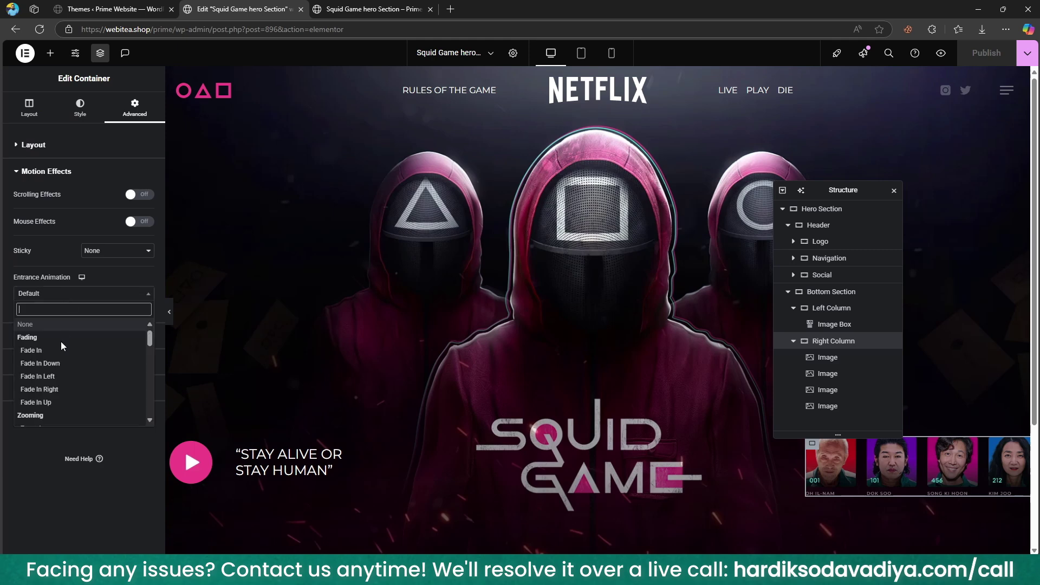
pyautogui.click(58, 376)
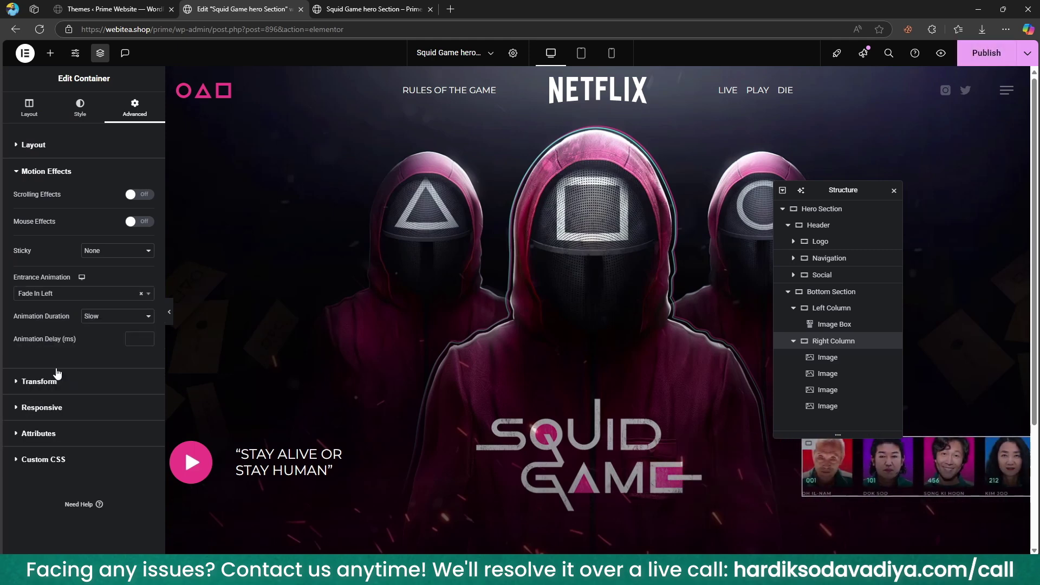
pyautogui.click(65, 293)
pyautogui.click(54, 394)
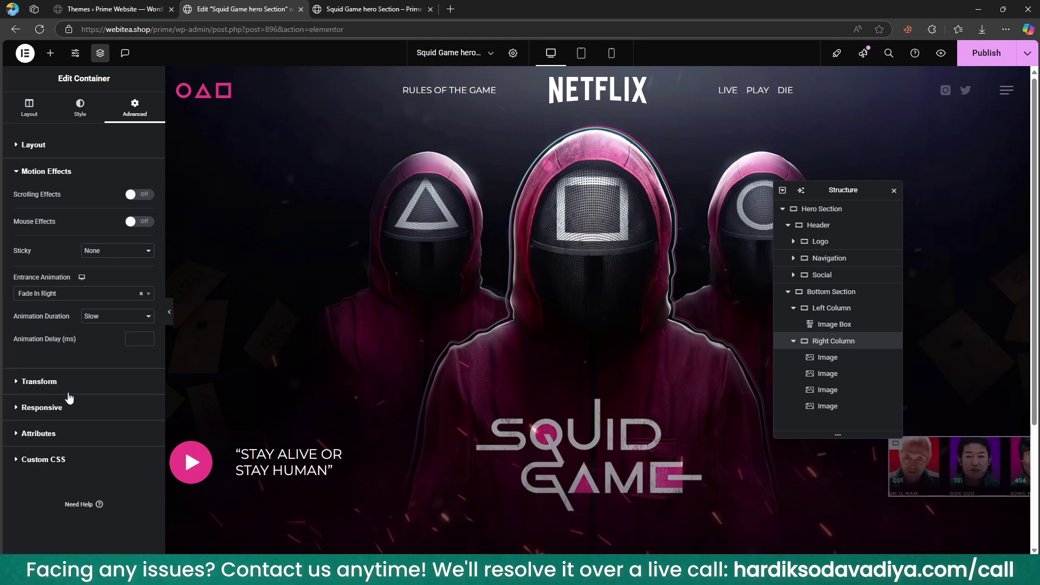
# - Publish the page and check the header, quote and portrait entrance animations in the preview tab
pyautogui.click(978, 57)
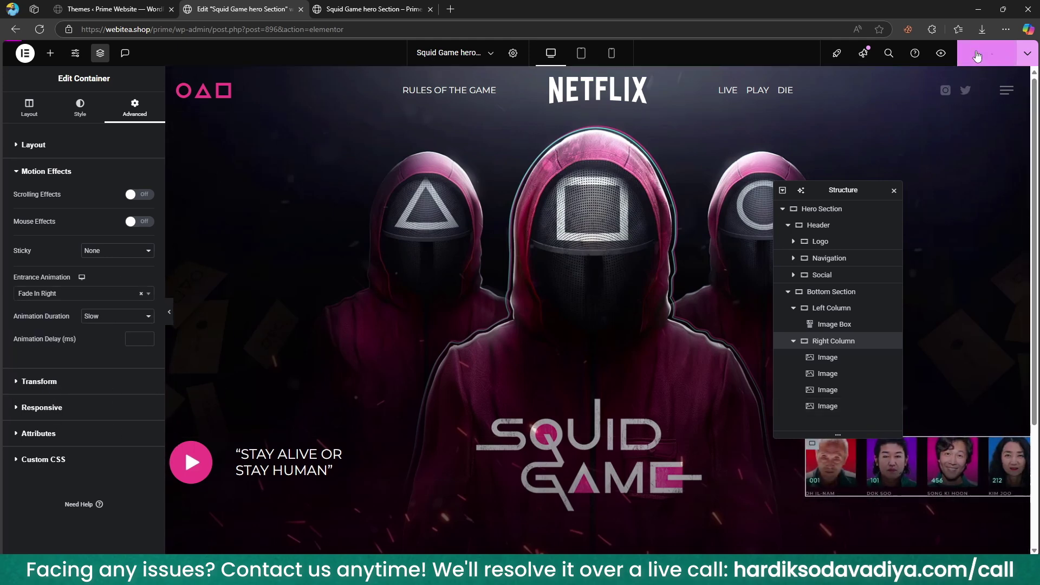
pyautogui.scroll(-3, 487, 222)
pyautogui.scroll(3, 487, 223)
pyautogui.click(374, 9)
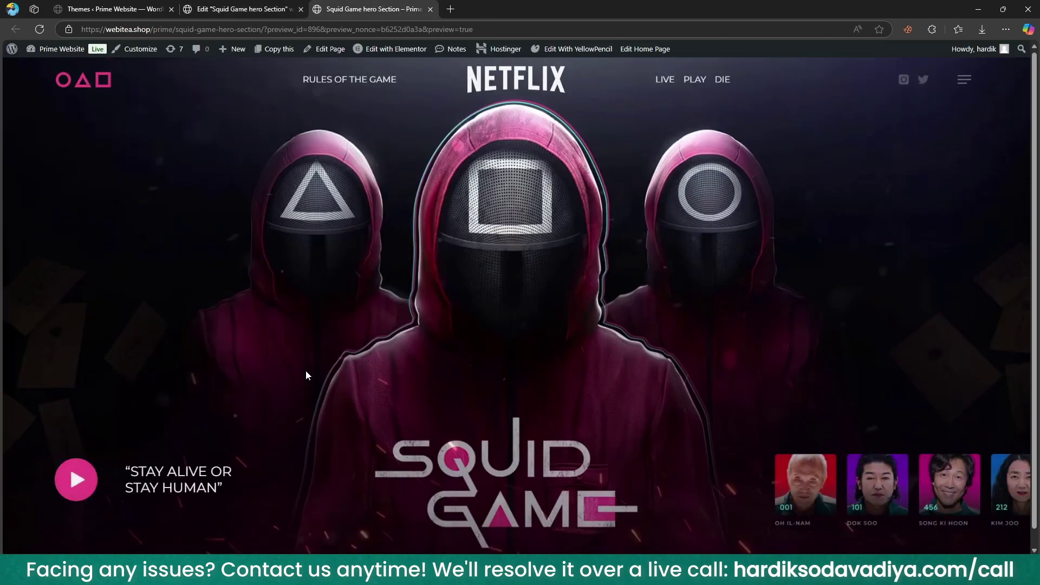
pyautogui.click(198, 7)
pyautogui.click(114, 9)
pyautogui.click(362, 7)
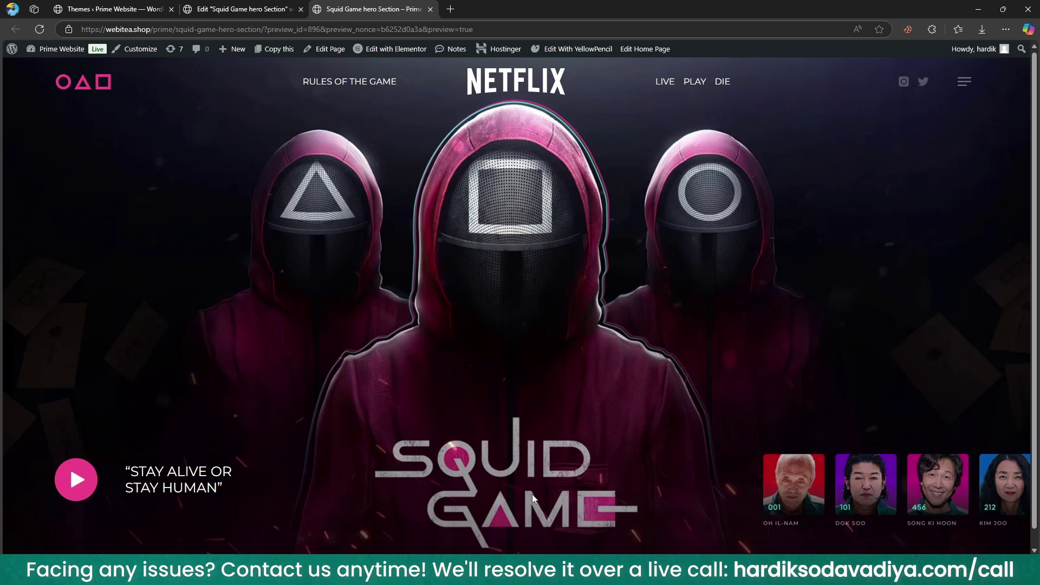
pyautogui.hotkey('ctrl', 'a')
pyautogui.click(697, 209)
# - Switch to the other browser window and show the Squid Game Hero Section design in Figma
pyautogui.moveTo(687, 573)
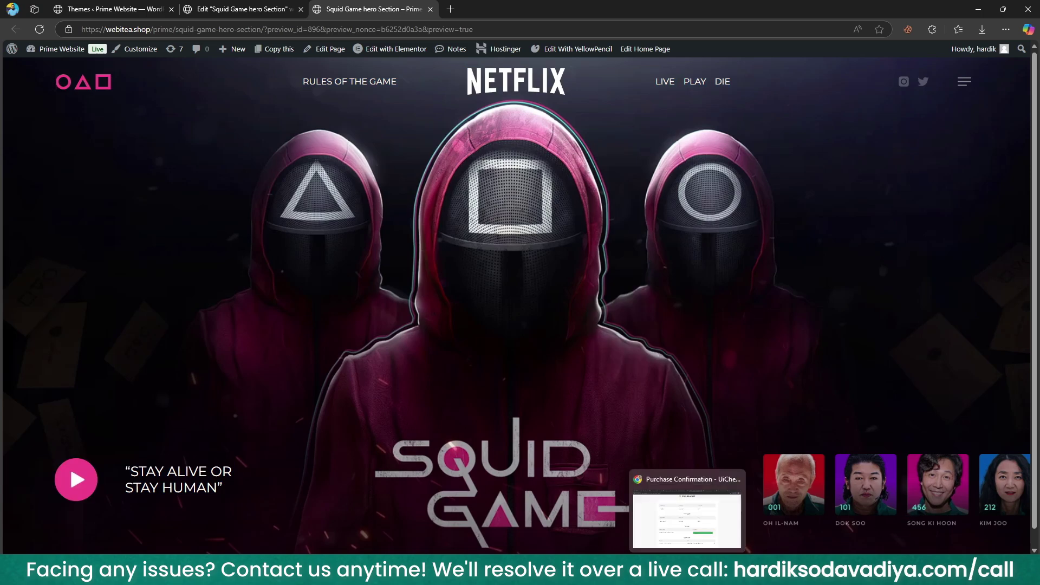
pyautogui.click(688, 520)
pyautogui.click(351, 11)
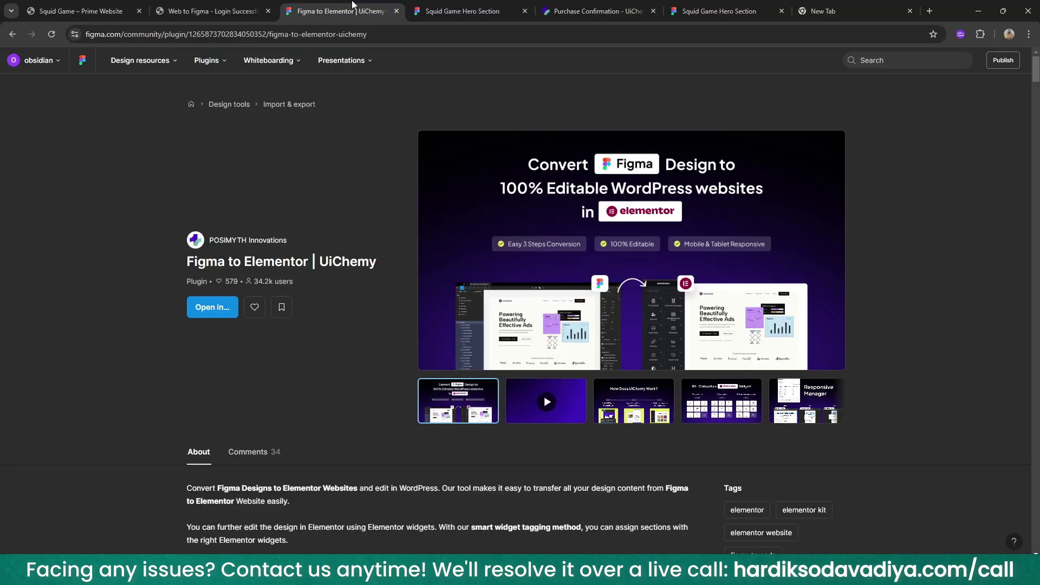
pyautogui.click(430, 11)
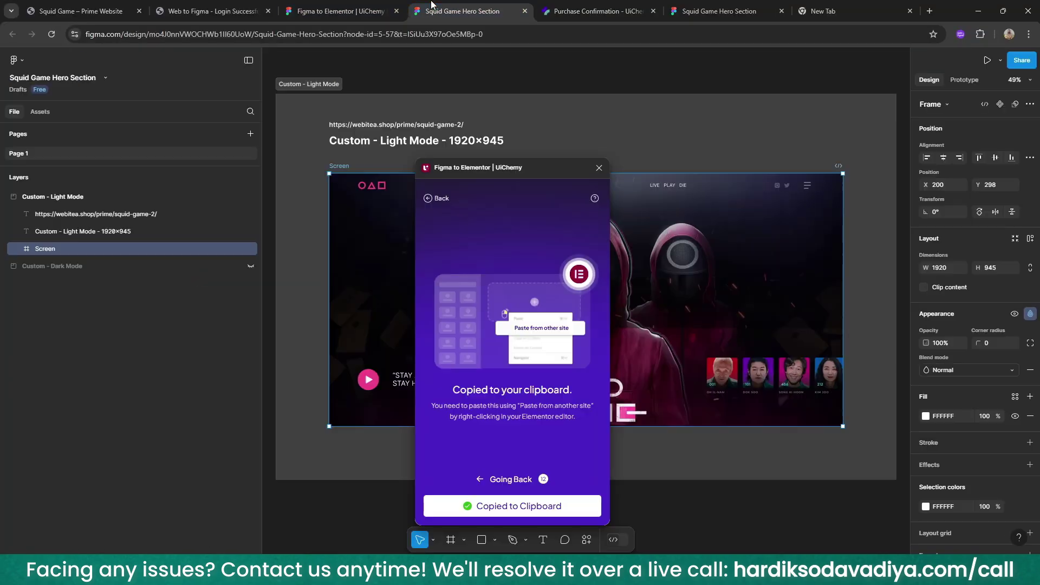
# - Close the UiChemy plugin window and hide the Custom - Light Mode section on the canvas
pyautogui.click(599, 167)
pyautogui.scroll(-4, 588, 274)
pyautogui.scroll(5, 588, 274)
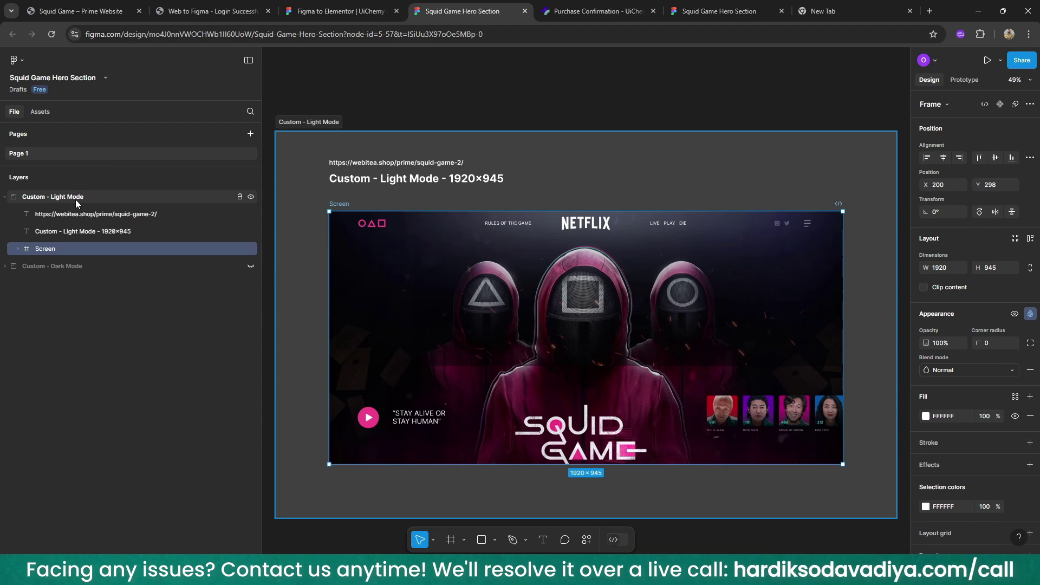
pyautogui.scroll(-5, 359, 326)
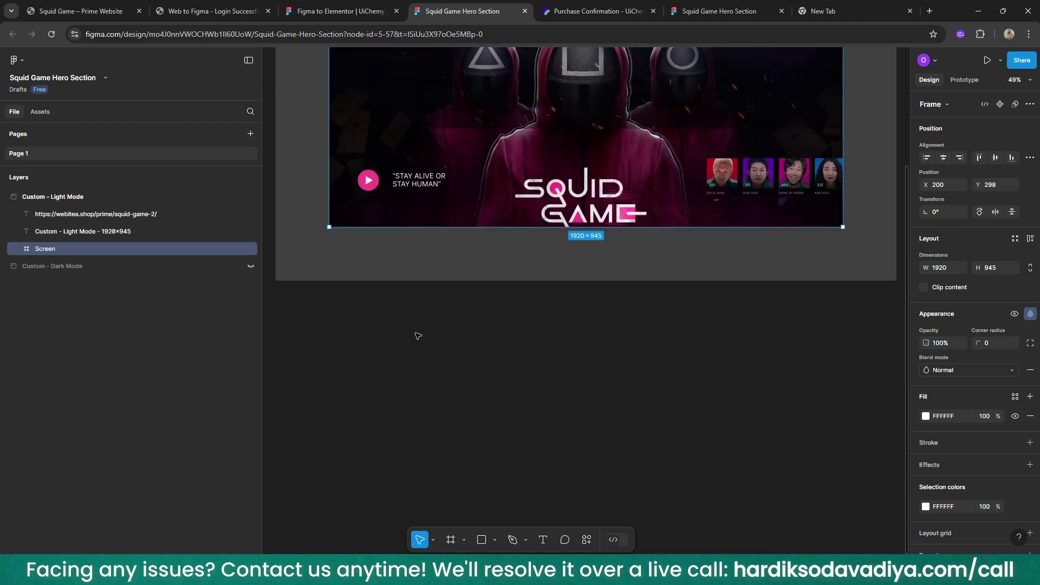
pyautogui.scroll(5, 542, 341)
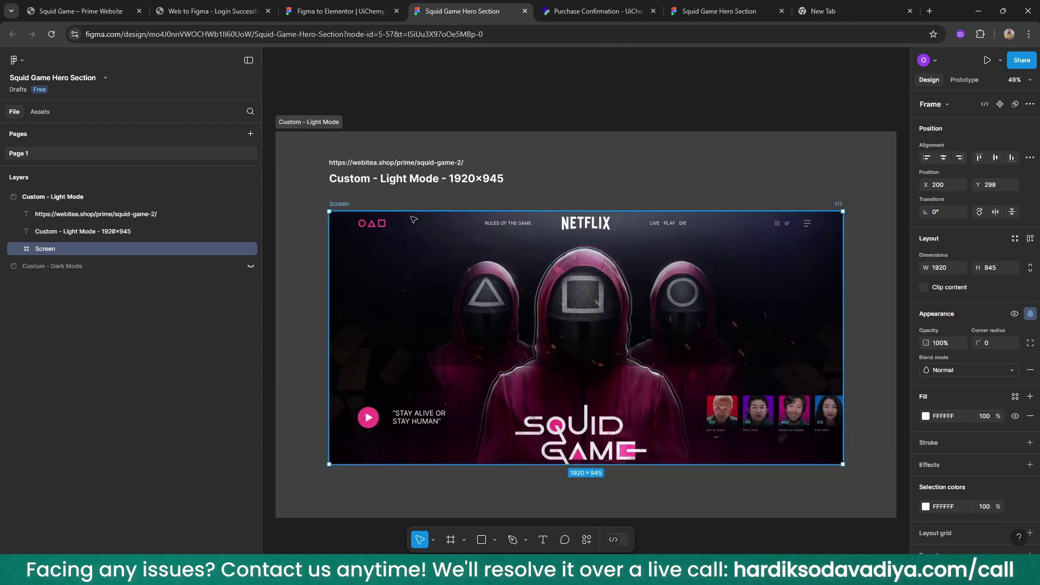
pyautogui.click(67, 197)
pyautogui.rightClick(69, 200)
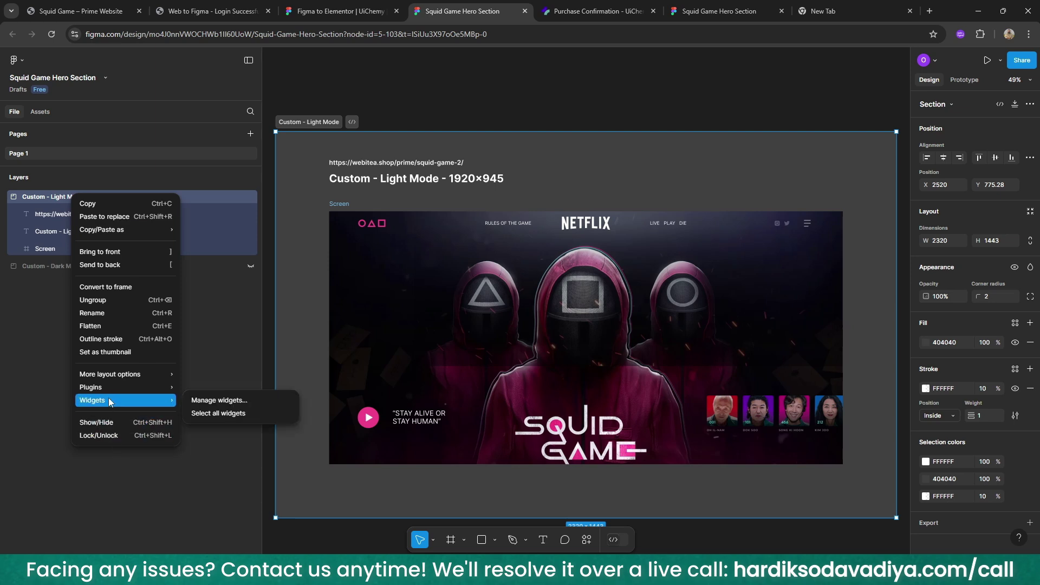
pyautogui.press('Escape')
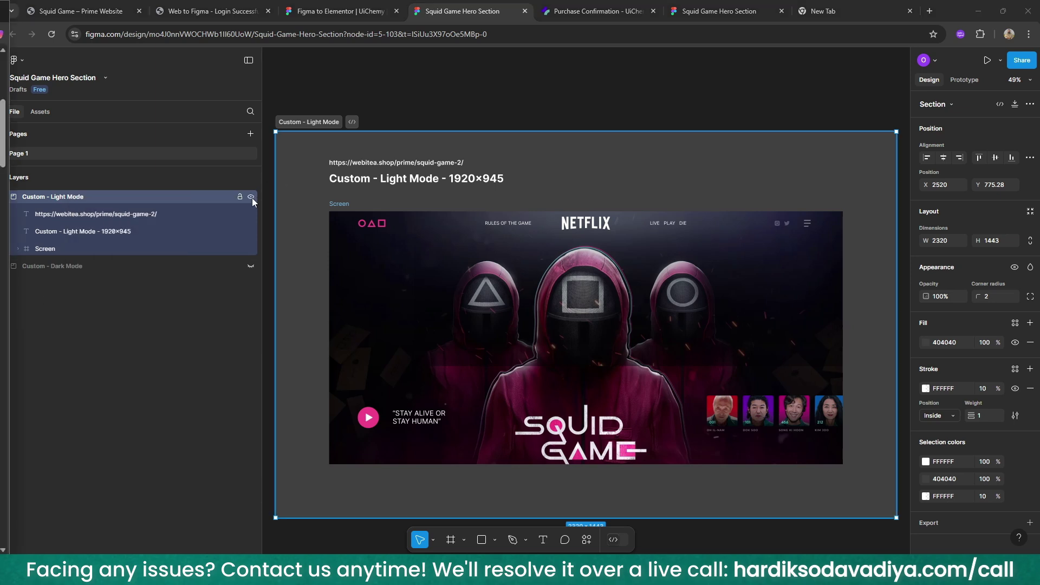
pyautogui.click(250, 197)
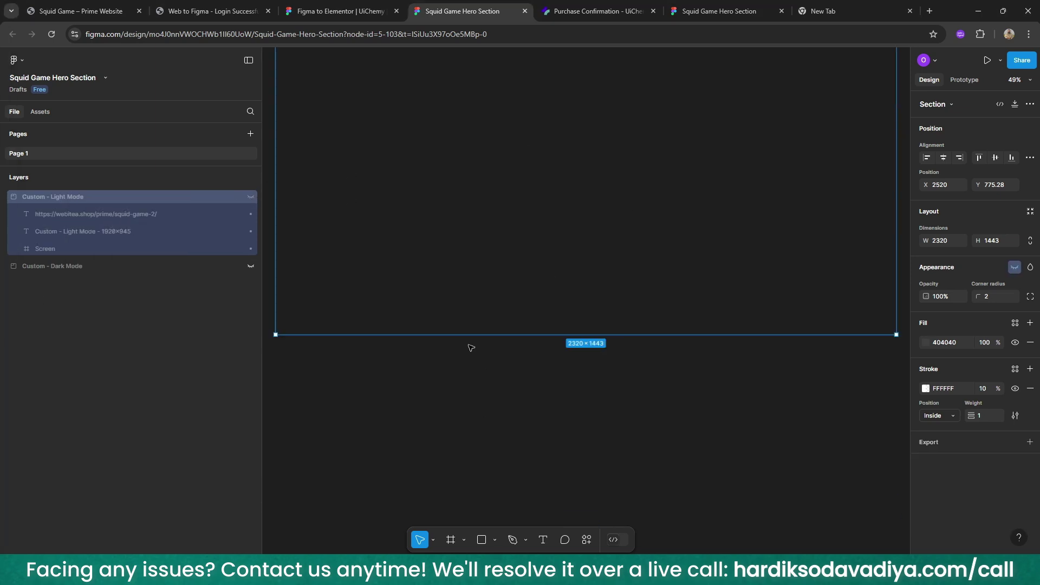
# - Clear the canvas selection, reopen the Figma to Elementor | UiChemy plugin and show its template library
pyautogui.click(441, 423)
pyautogui.rightClick(421, 260)
pyautogui.press('Escape')
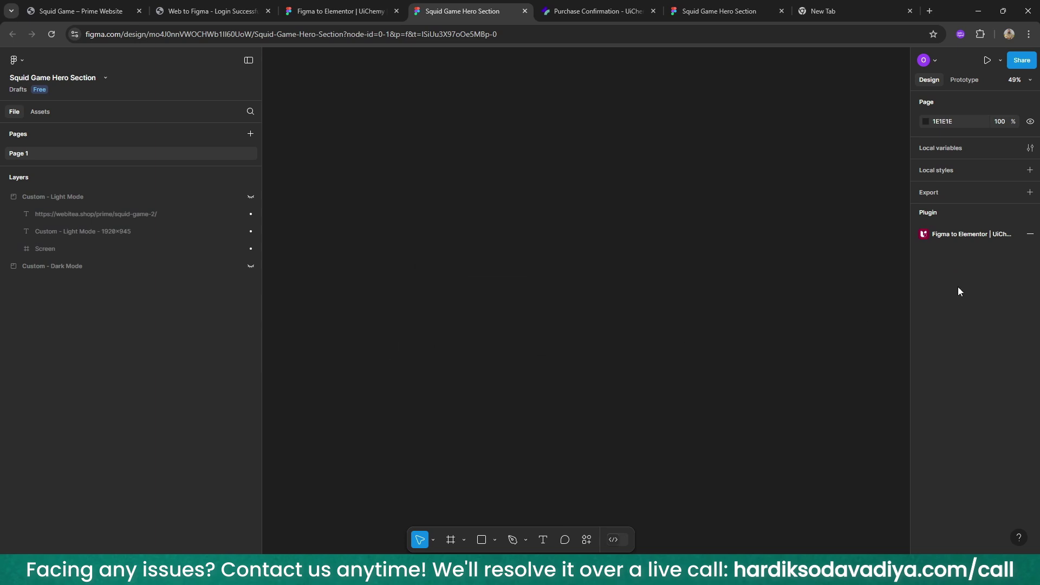
pyautogui.click(955, 242)
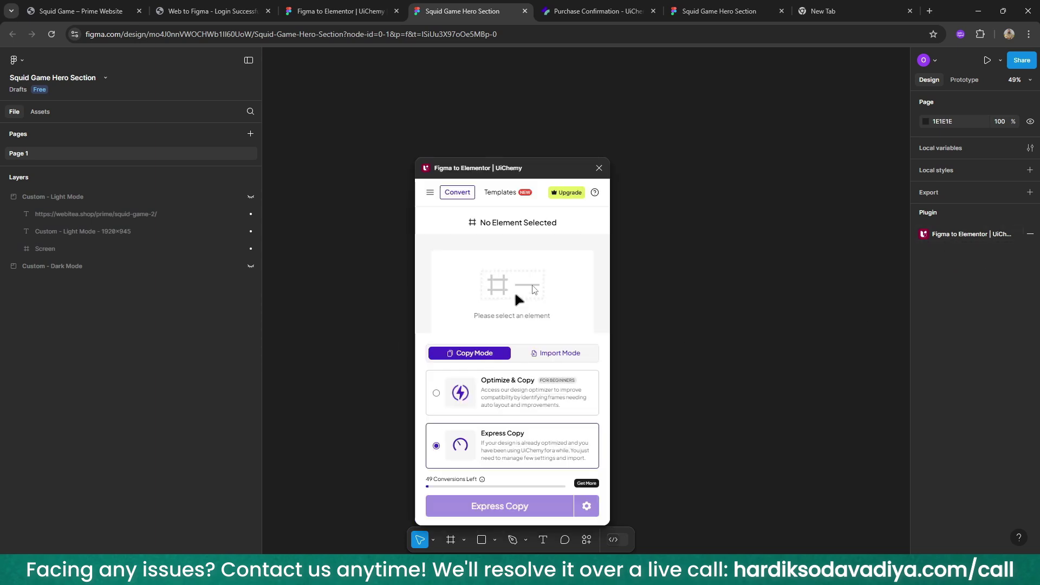
pyautogui.click(500, 193)
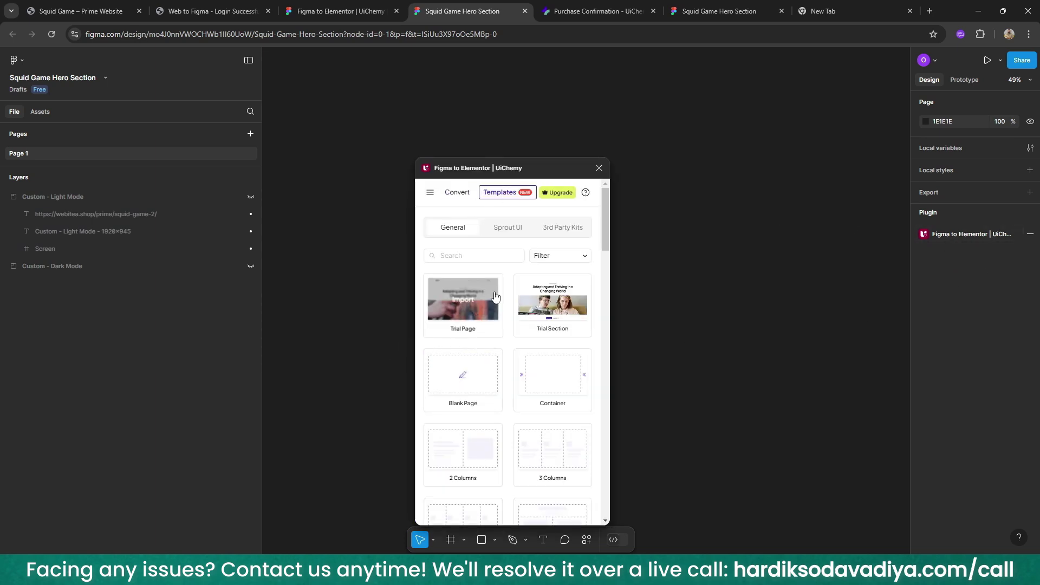
# - Browse the general templates, import Tennis School Website onto the canvas and move the plugin window aside to inspect it
pyautogui.scroll(-3, 515, 338)
pyautogui.scroll(-10, 515, 338)
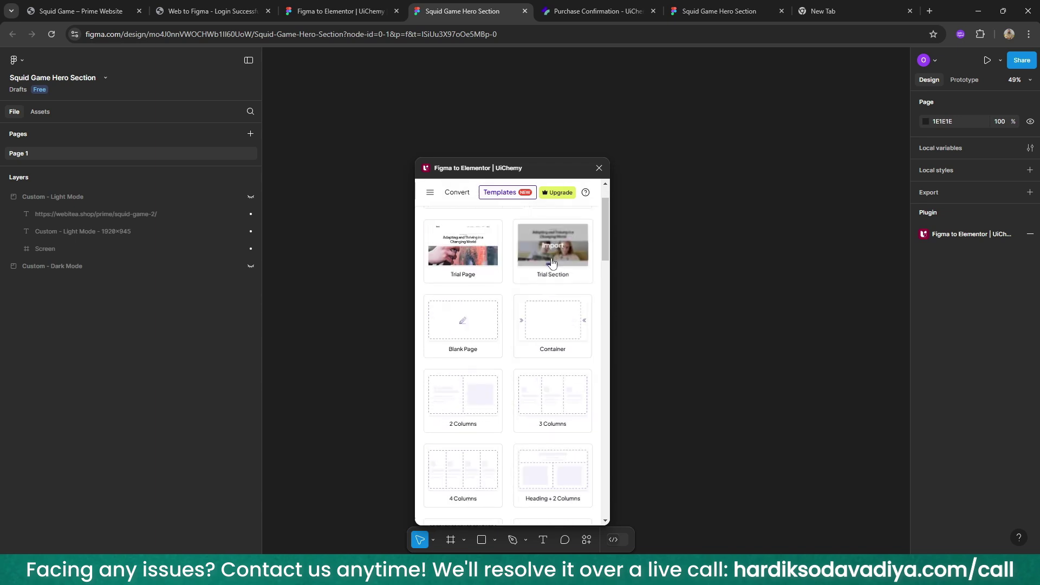
pyautogui.scroll(-15, 533, 350)
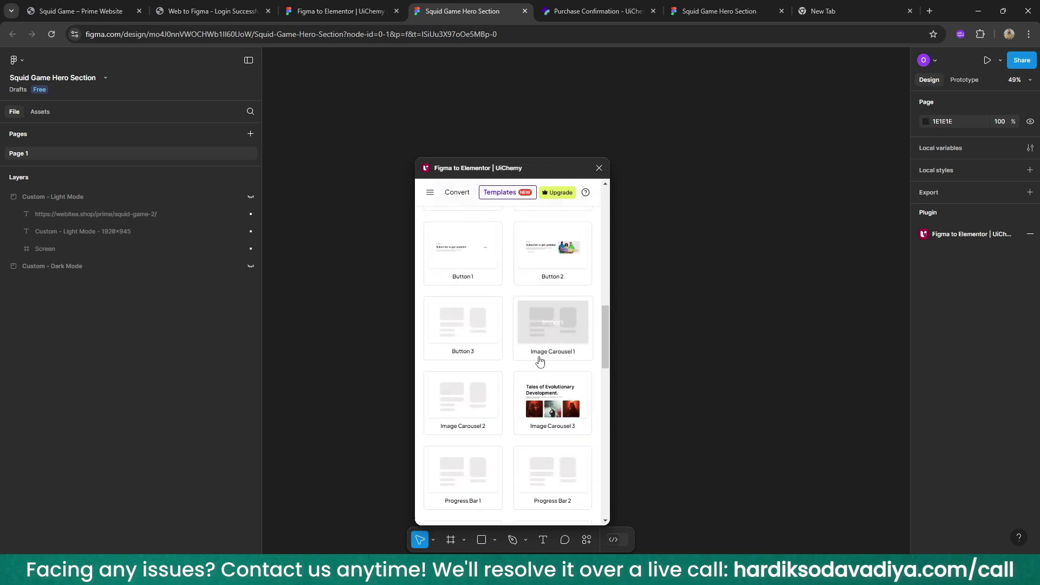
pyautogui.scroll(-1, 530, 368)
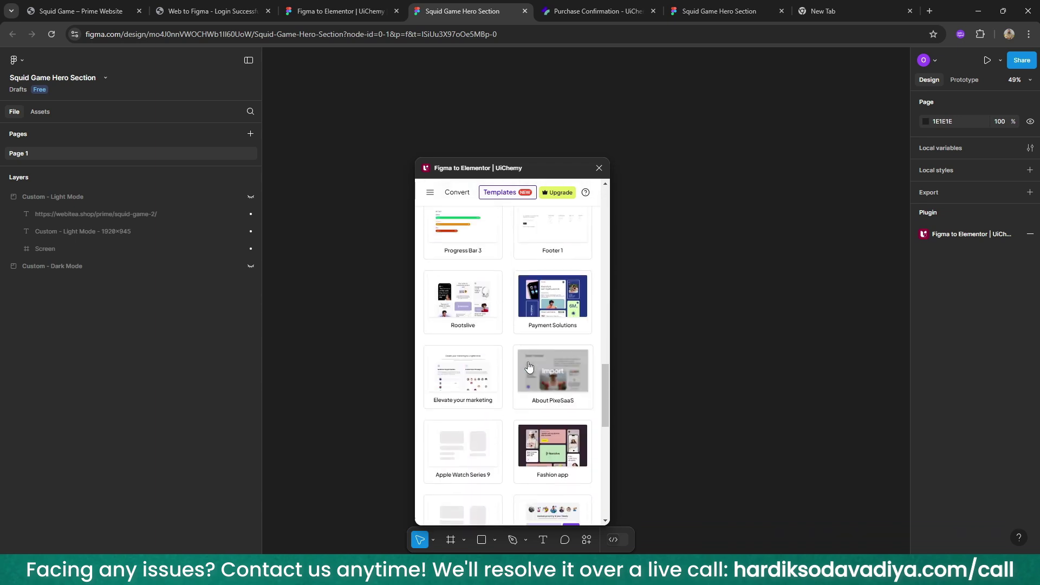
pyautogui.scroll(-3, 536, 390)
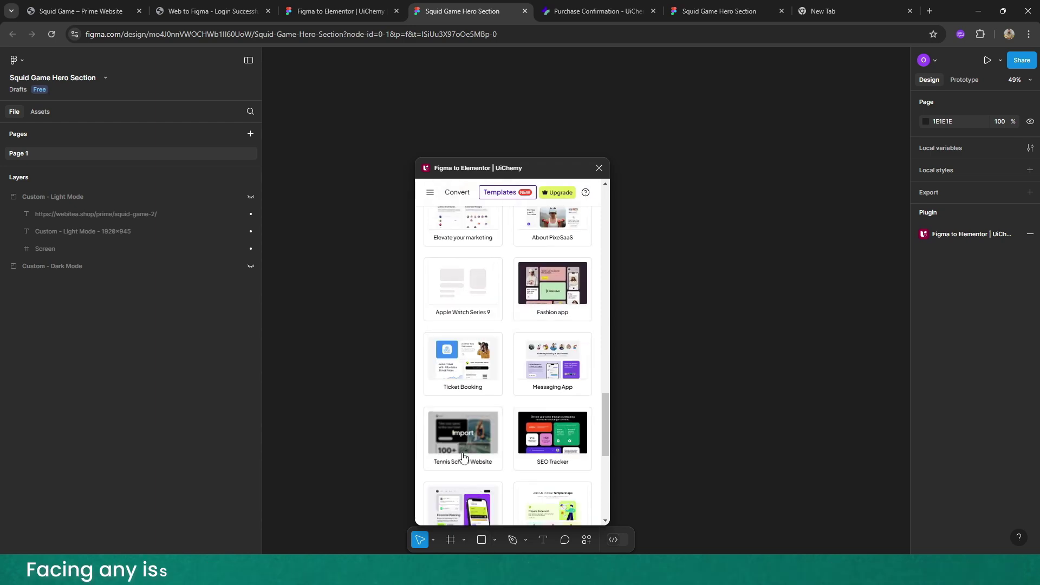
pyautogui.click(465, 436)
pyautogui.moveTo(488, 168); pyautogui.dragTo(292, 79)
pyautogui.scroll(-7, 675, 333)
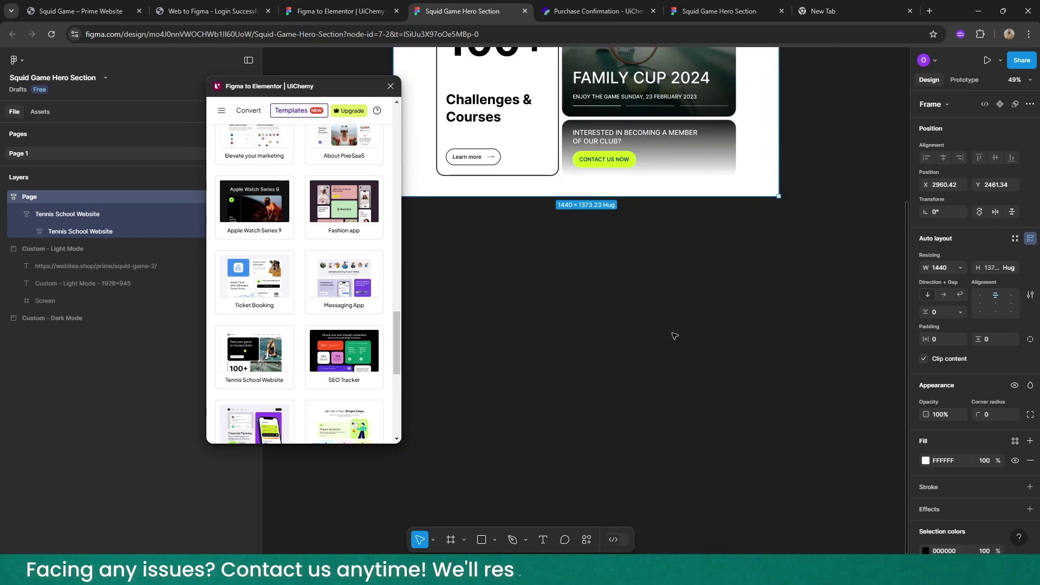
pyautogui.scroll(3, 674, 336)
pyautogui.scroll(3, 675, 336)
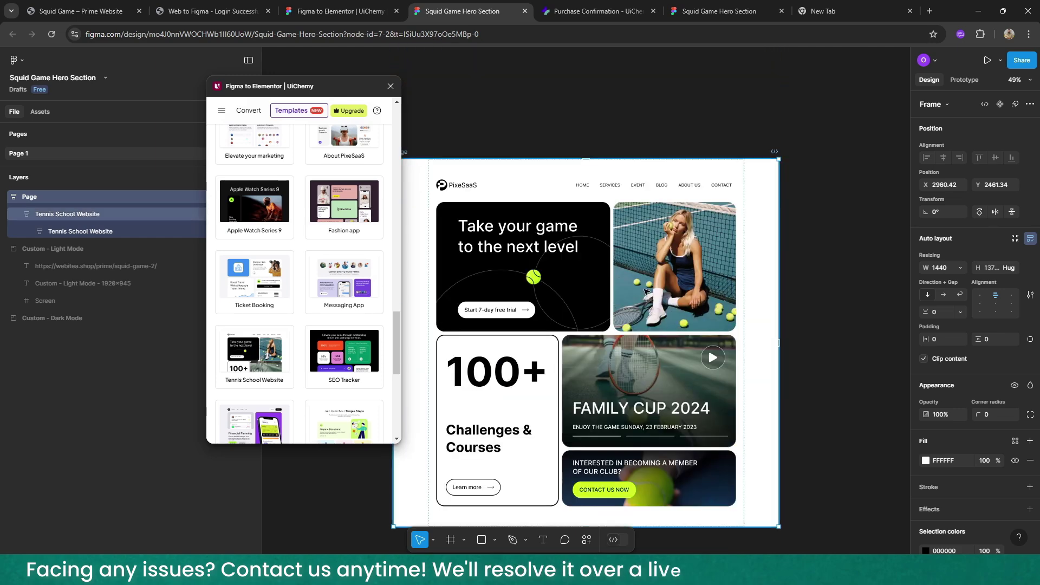
# - Import the SEO Tracker template below the tennis page and look over both designs
pyautogui.scroll(-4, 585, 319)
pyautogui.scroll(-1, 586, 319)
pyautogui.click(344, 351)
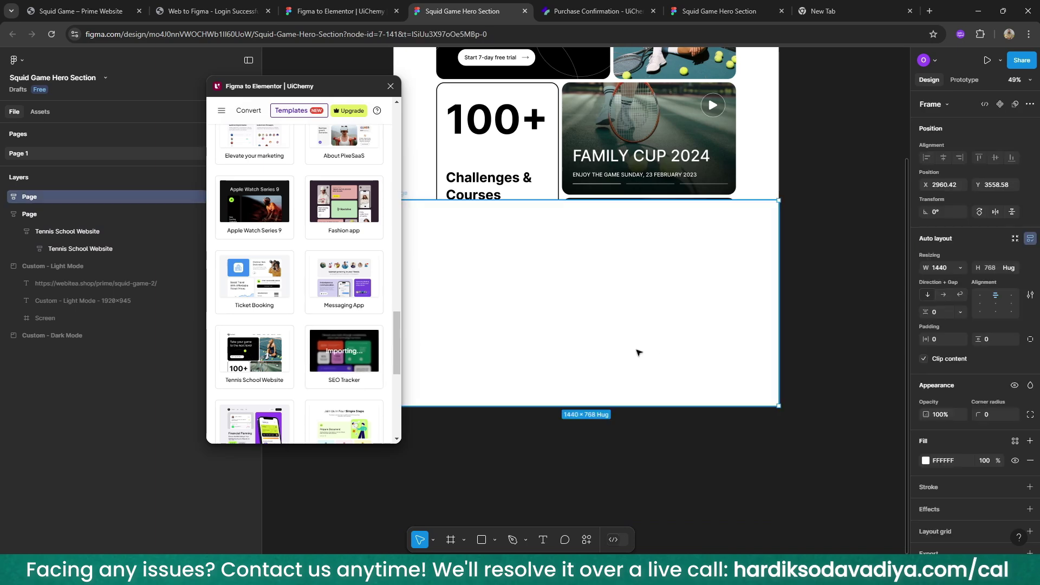
pyautogui.scroll(4, 624, 352)
pyautogui.scroll(-1, 587, 140)
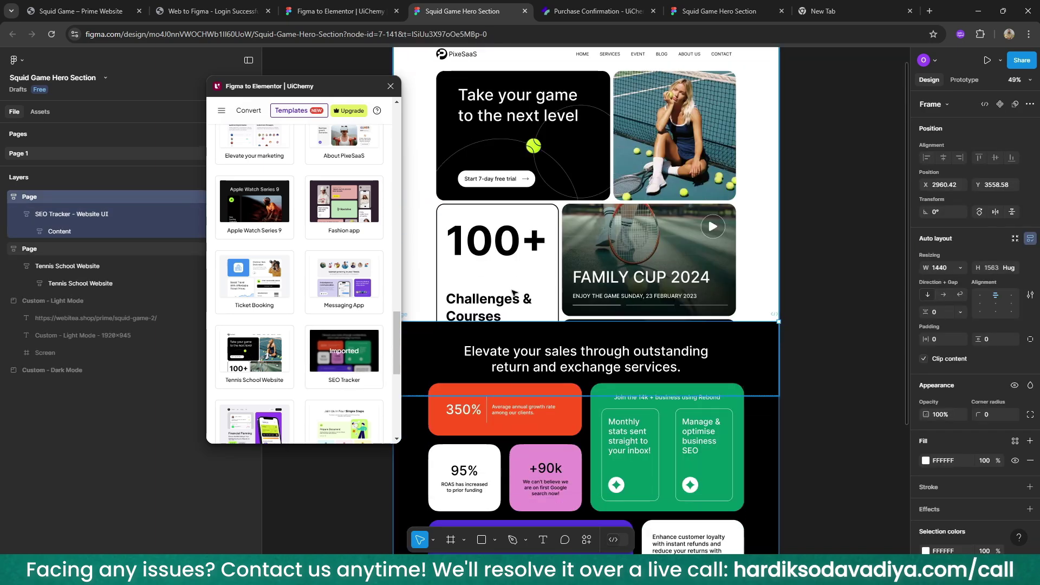
pyautogui.scroll(2, 587, 141)
# - Move the plugin window off the layer list and hide the page frame containing Tennis School Website
pyautogui.moveTo(401, 88); pyautogui.dragTo(660, 90)
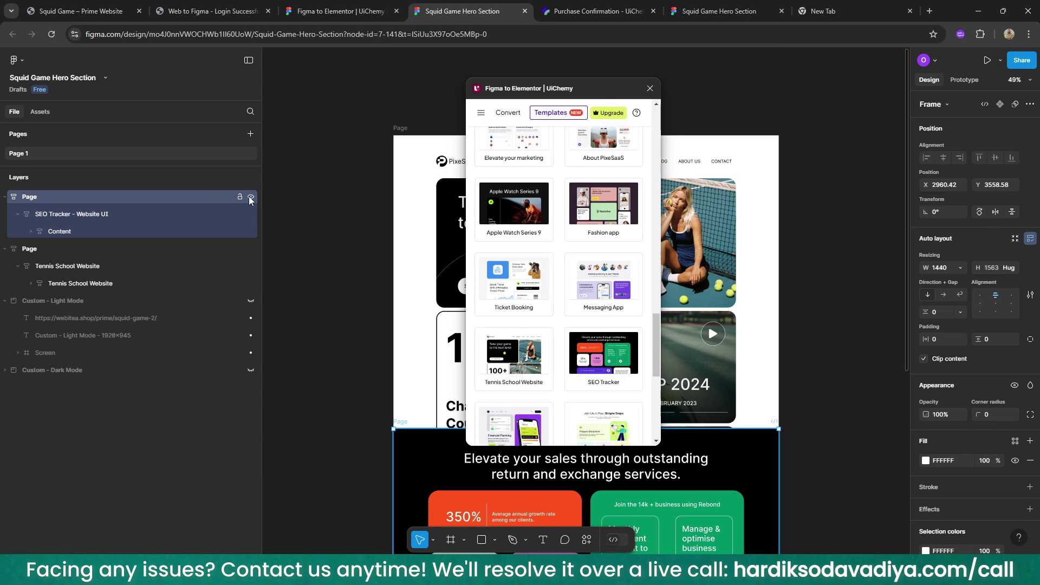
pyautogui.click(251, 249)
pyautogui.click(403, 283)
pyautogui.scroll(-3, 403, 282)
pyautogui.scroll(-8, 404, 283)
pyautogui.scroll(6, 403, 283)
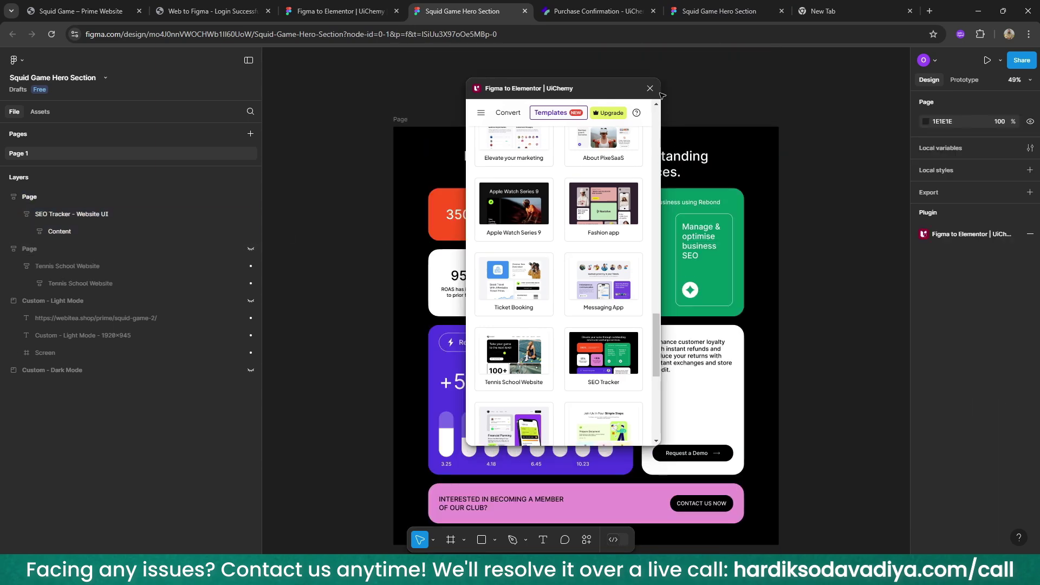
# - Select the SEO Tracker page frame and copy it for Elementor with UiChemy's Express Copy conversion
pyautogui.moveTo(592, 92); pyautogui.dragTo(581, 150)
pyautogui.scroll(10, 547, 260)
pyautogui.scroll(10, 544, 245)
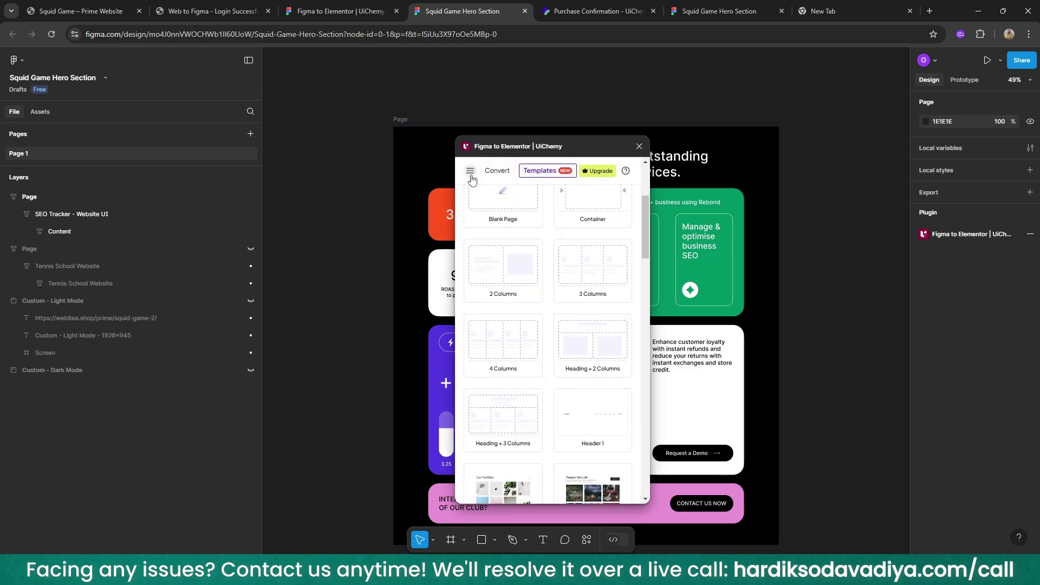
pyautogui.click(497, 171)
pyautogui.moveTo(542, 147); pyautogui.dragTo(886, 220)
pyautogui.click(402, 120)
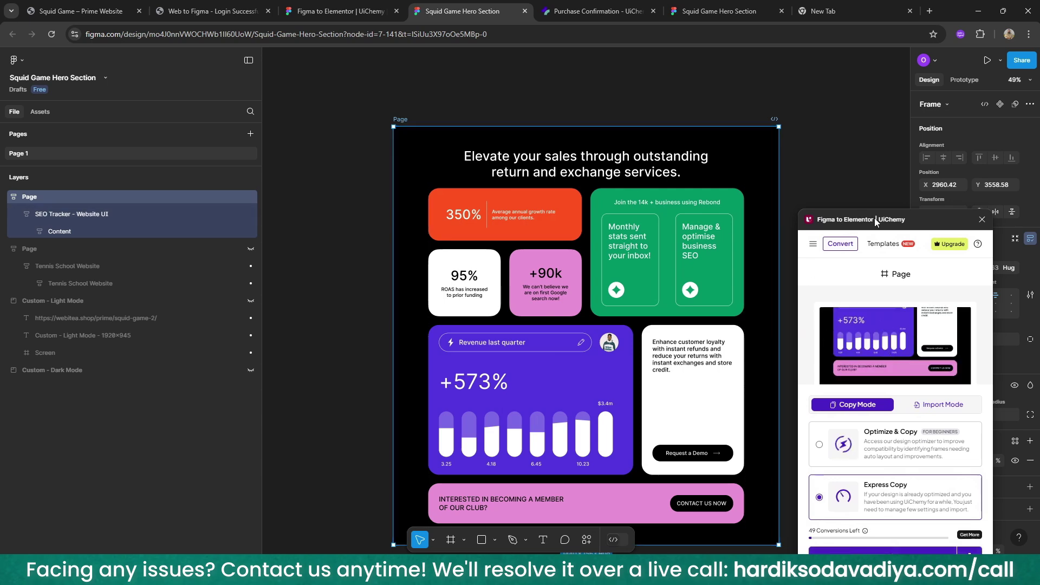
pyautogui.moveTo(875, 217); pyautogui.dragTo(862, 124)
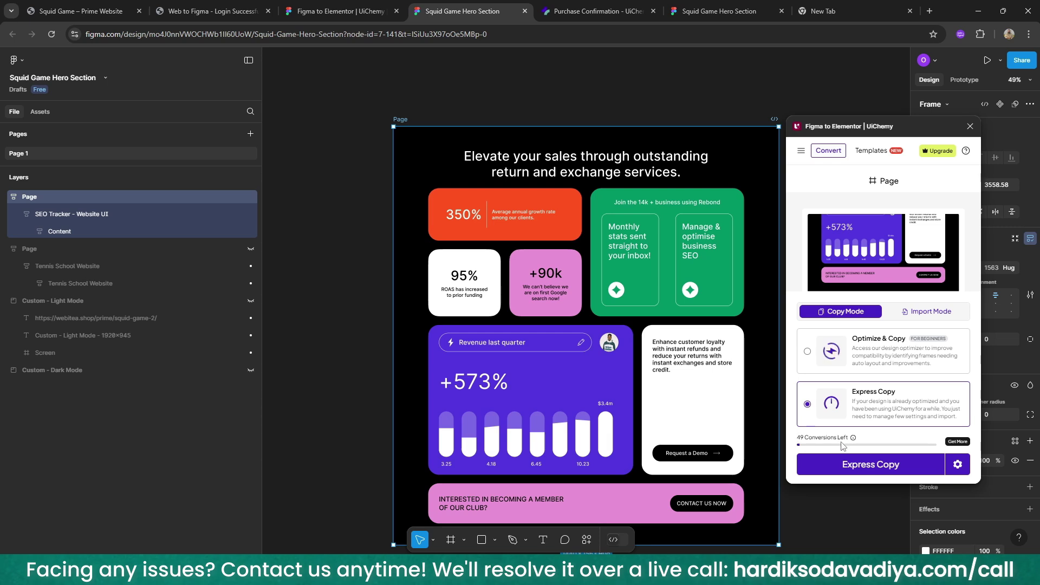
pyautogui.click(846, 464)
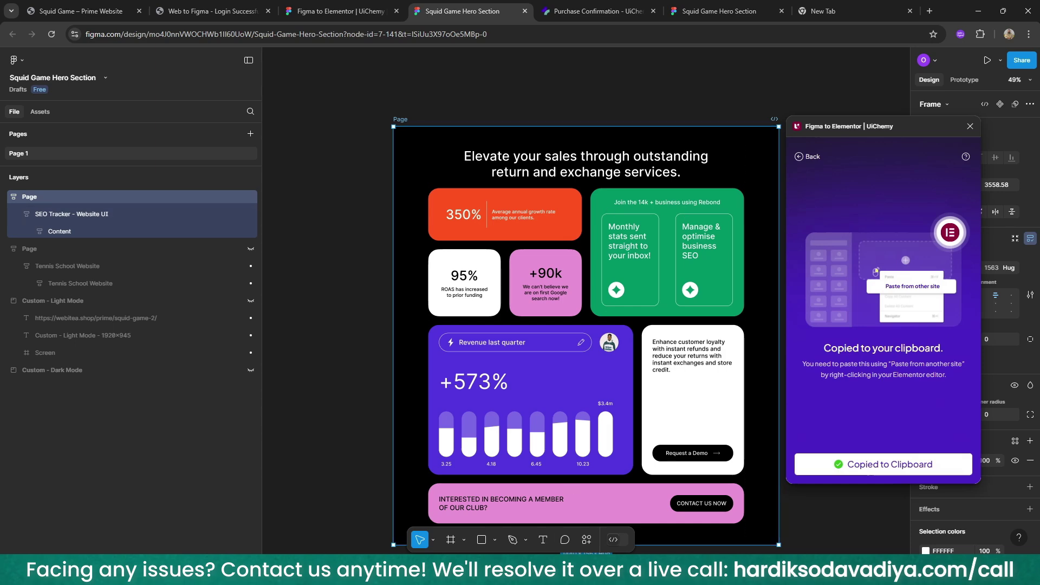
# - Switch to the Elementor editor, paste the copied design from the other site below the hero section and review it
pyautogui.click(645, 509)
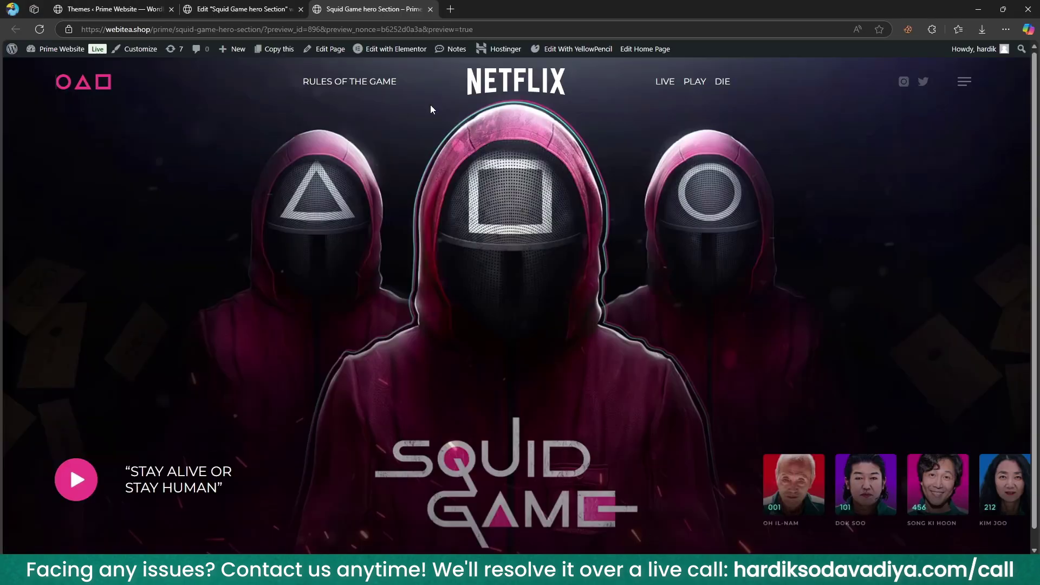
pyautogui.click(267, 4)
pyautogui.scroll(-3, 544, 371)
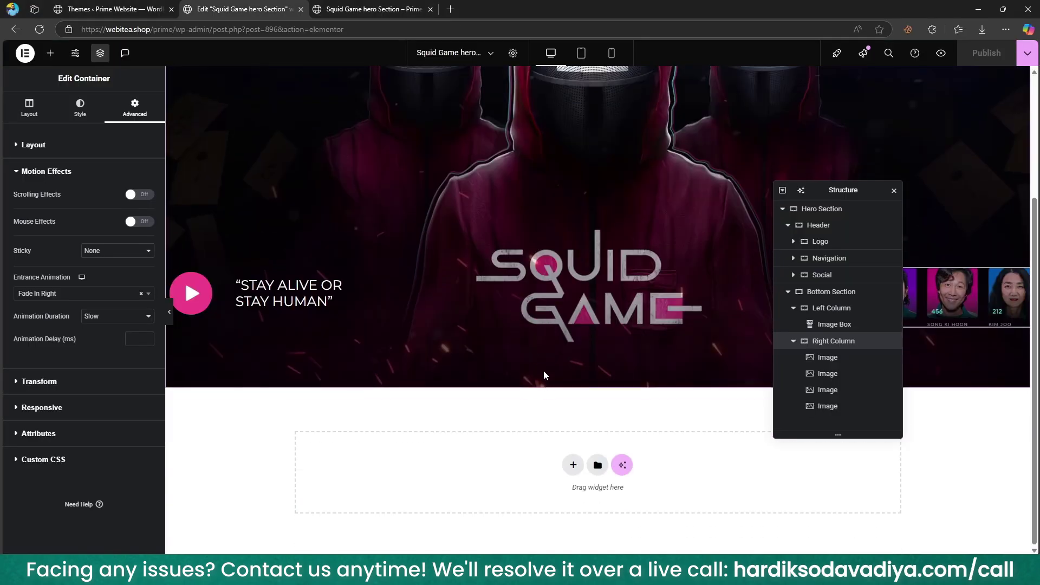
pyautogui.rightClick(398, 483)
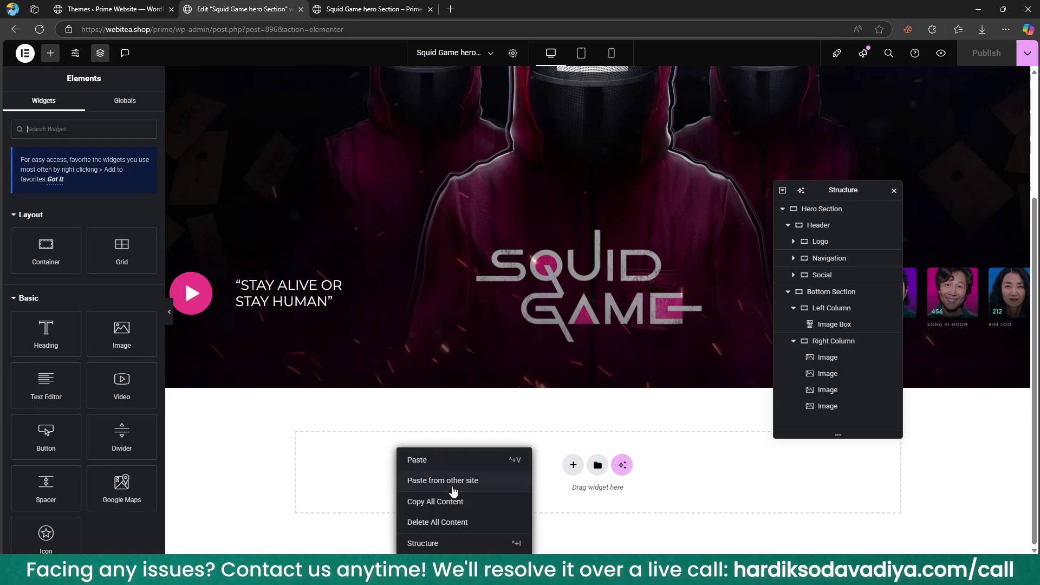
pyautogui.click(452, 481)
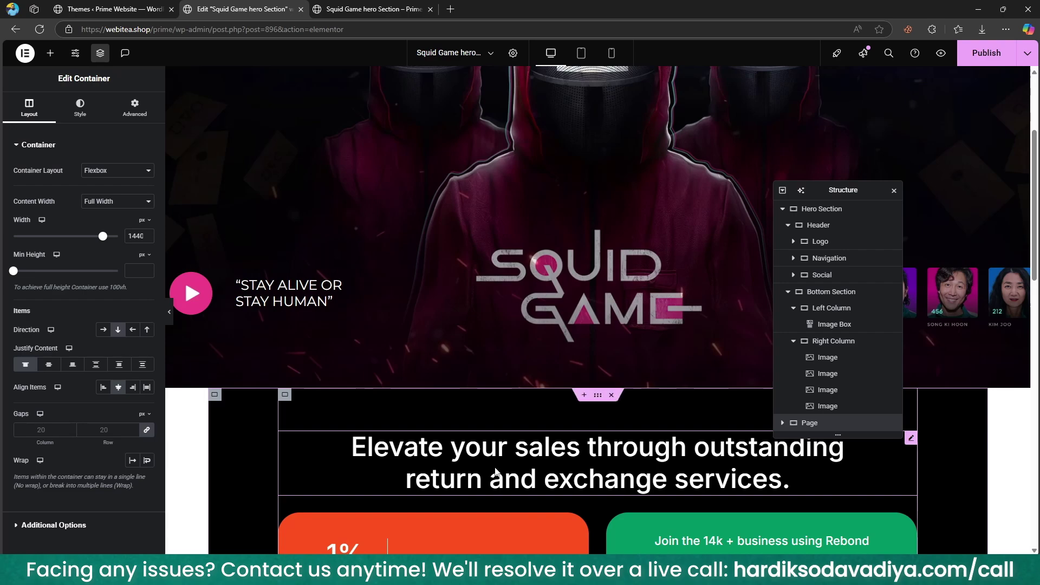
pyautogui.scroll(-15, 454, 487)
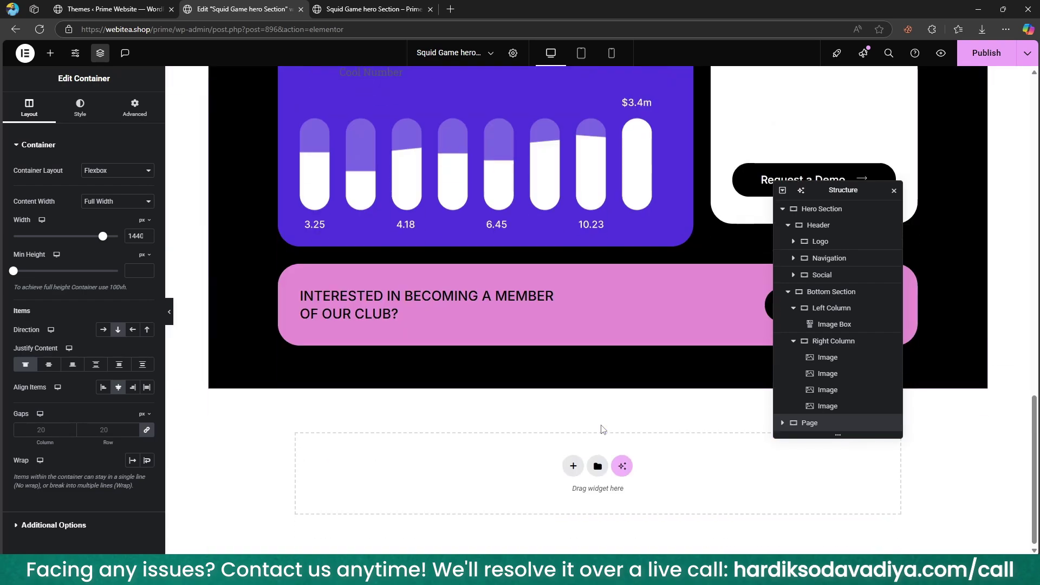
pyautogui.scroll(15, 602, 428)
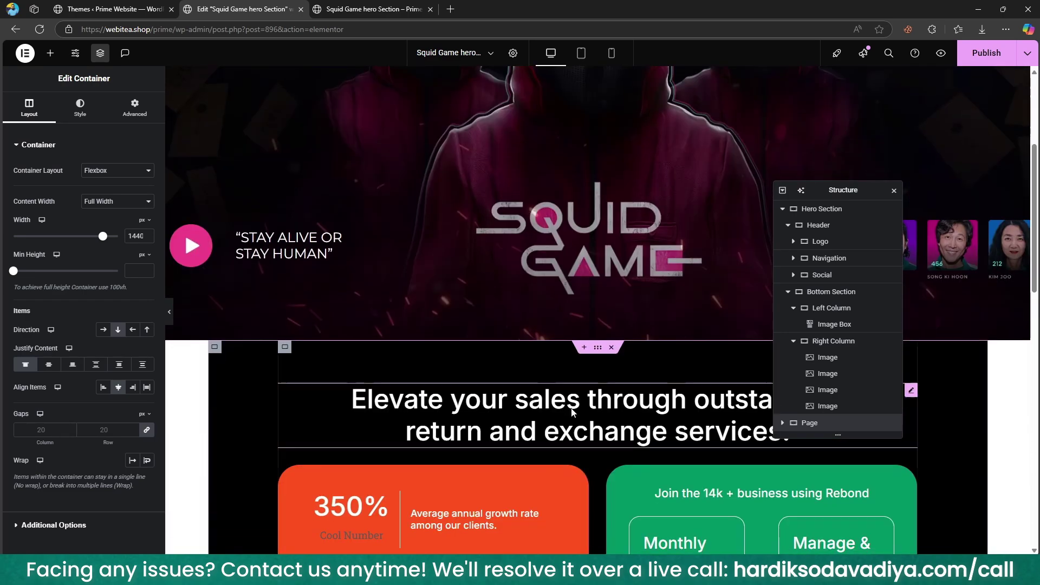
# - Clear the pasted Page container's fixed width so it spans the full page, and review the section
pyautogui.click(113, 207)
pyautogui.click(99, 232)
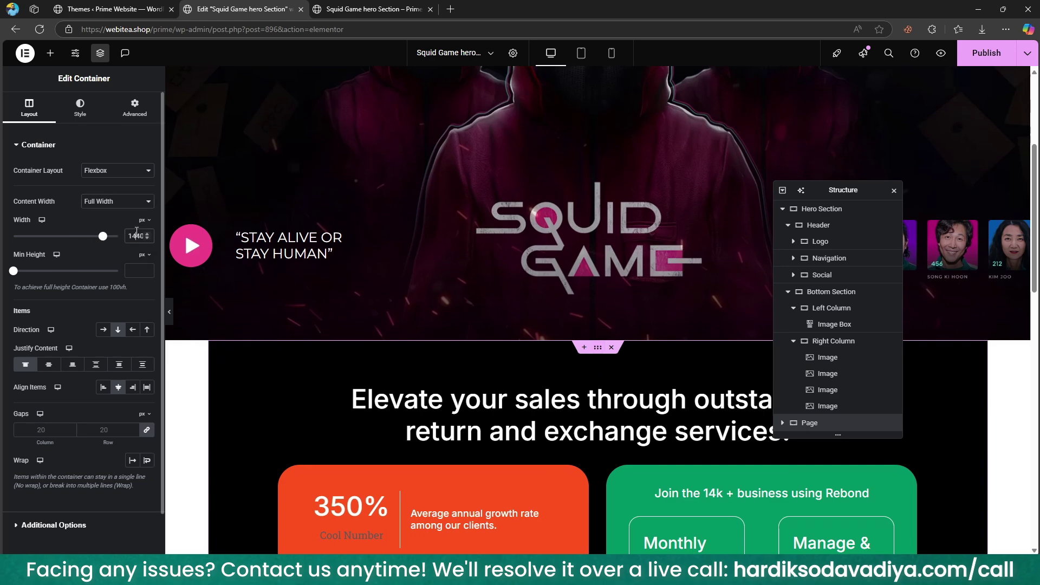
pyautogui.scroll(-13, 465, 325)
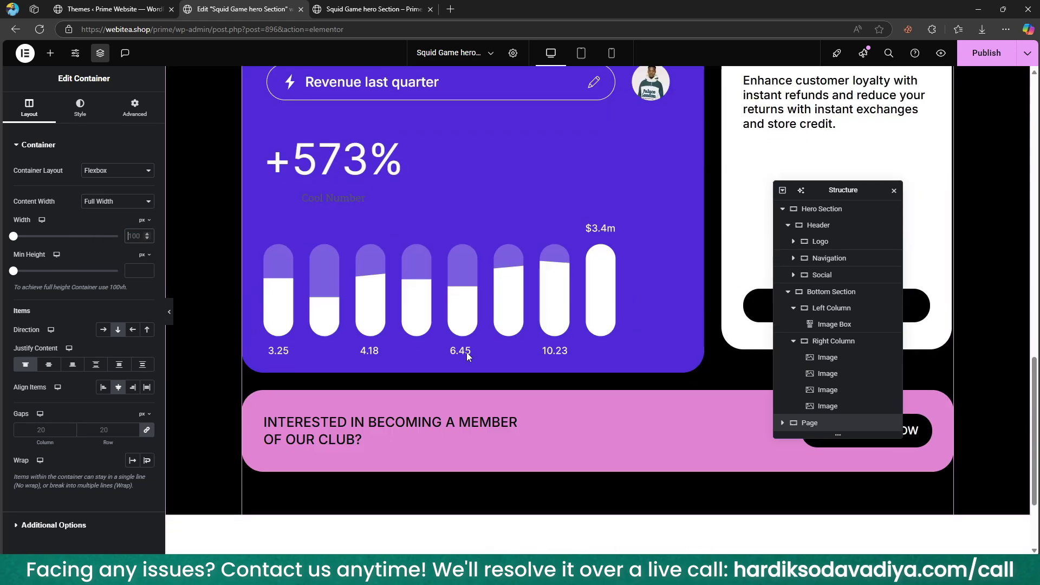
pyautogui.scroll(7, 465, 292)
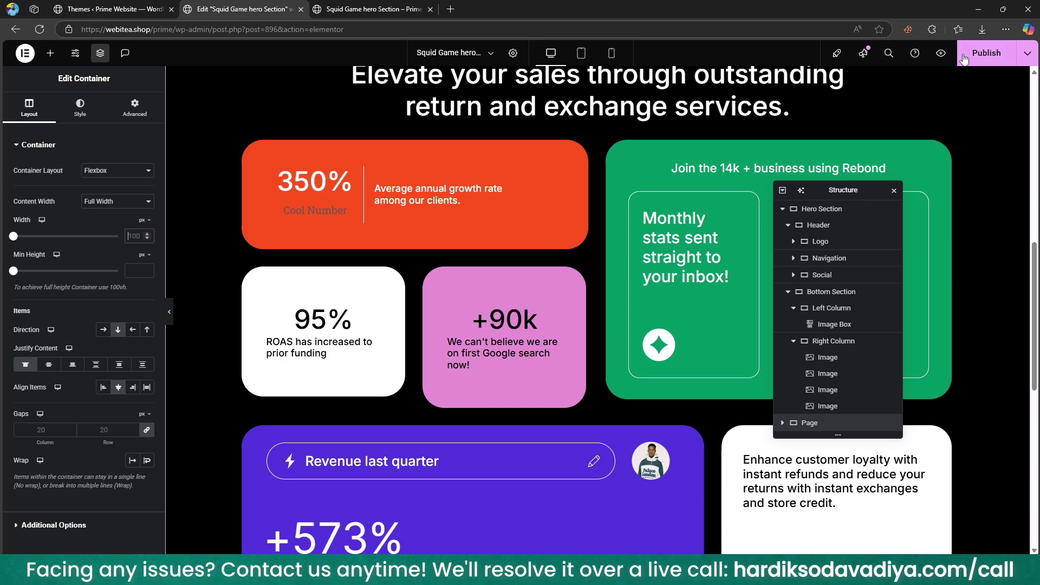
# - Publish the page, reload the preview and look through the hero and the pasted SEO Tracker section
pyautogui.click(358, 9)
pyautogui.click(333, 50)
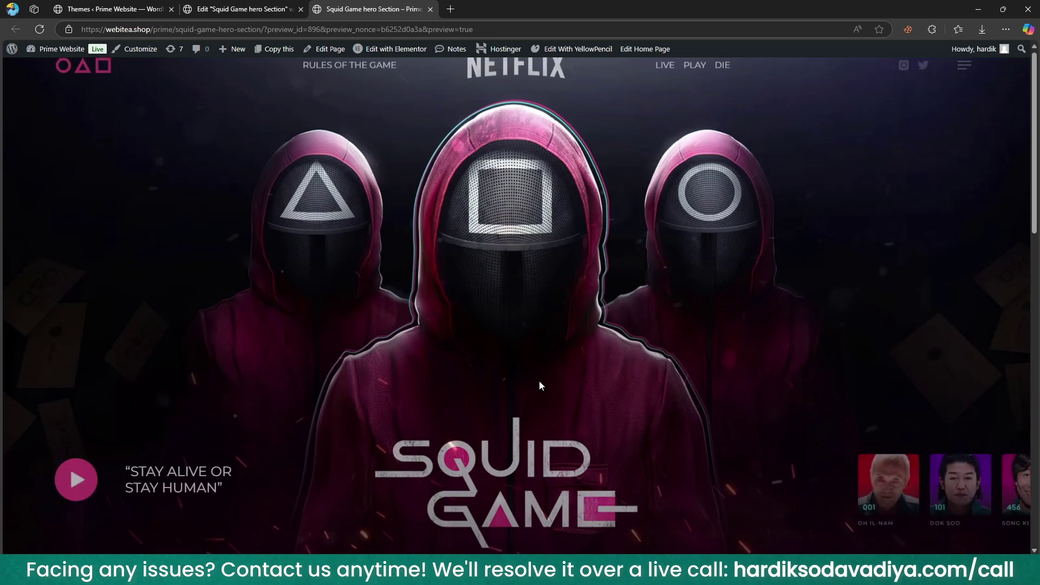
pyautogui.scroll(-8, 540, 386)
pyautogui.scroll(-8, 539, 385)
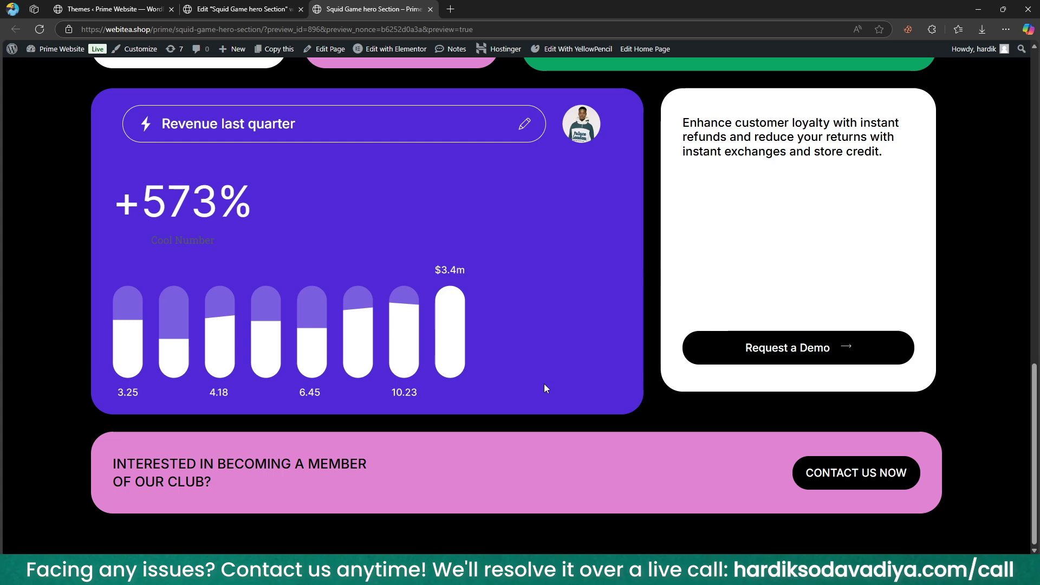
pyautogui.scroll(10, 566, 268)
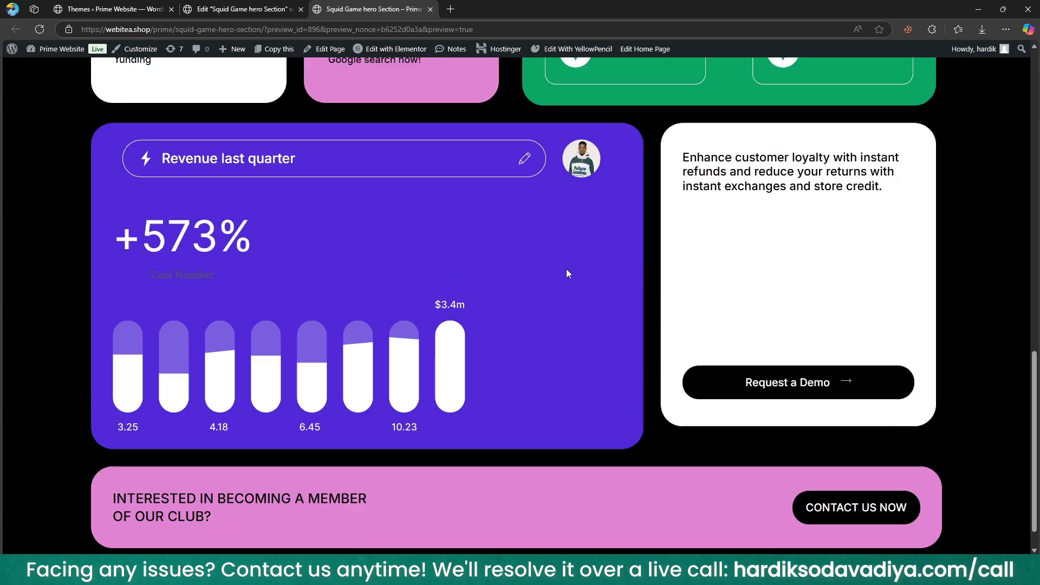